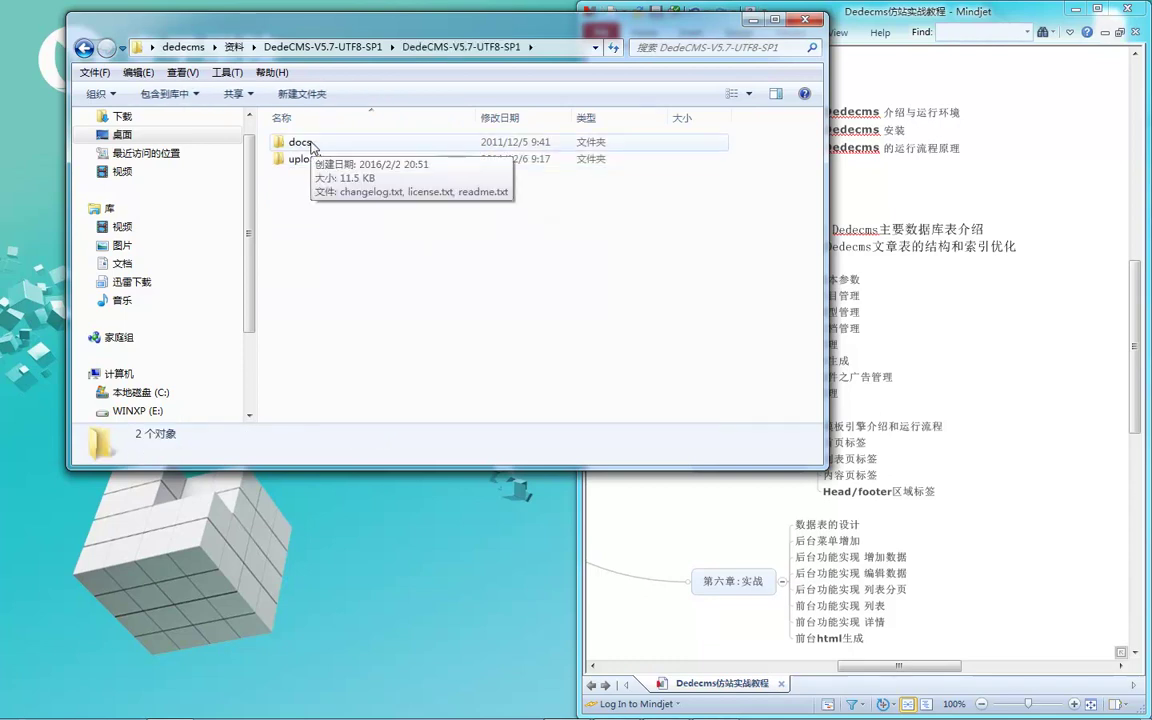
Step: Open the docs folder and read license.txt in Notepad, then close it
click(305, 159)
click(327, 146)
double_click(325, 146)
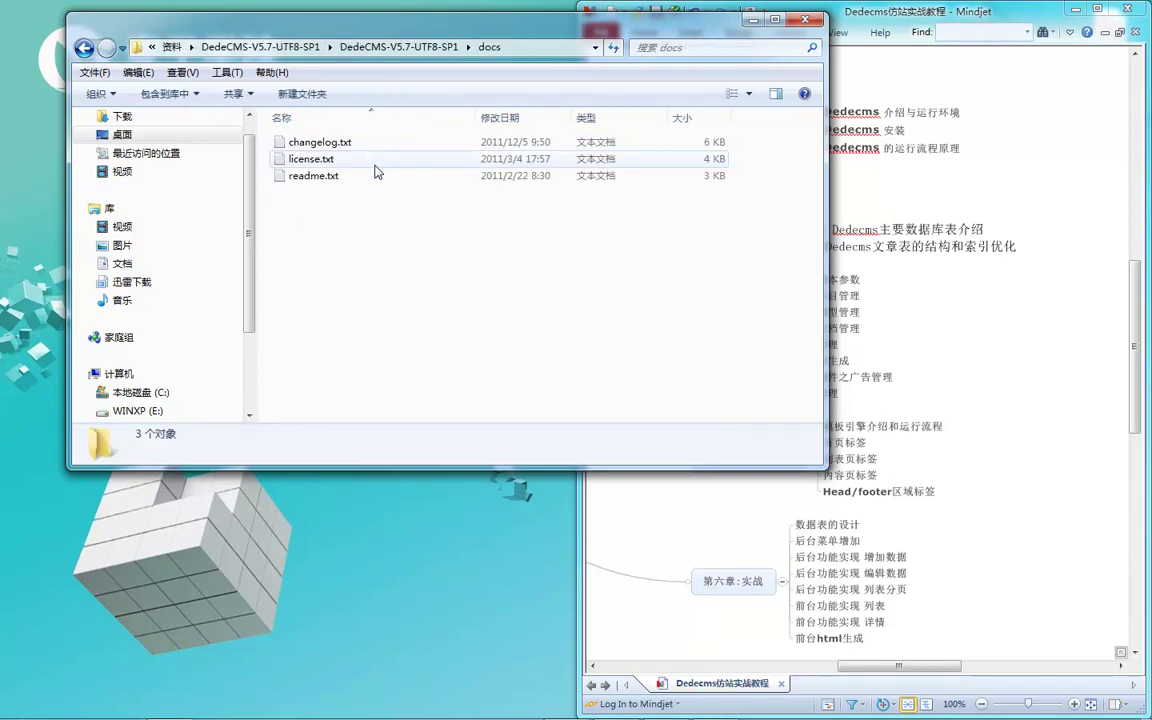
click(320, 162)
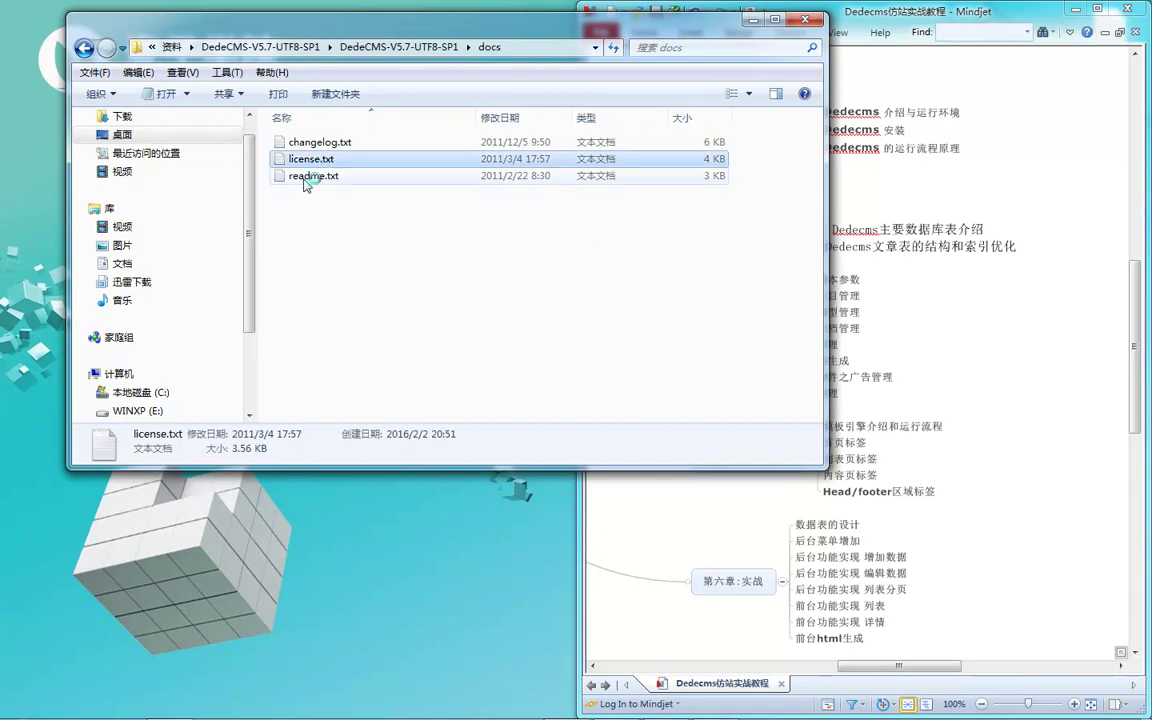
double_click(280, 168)
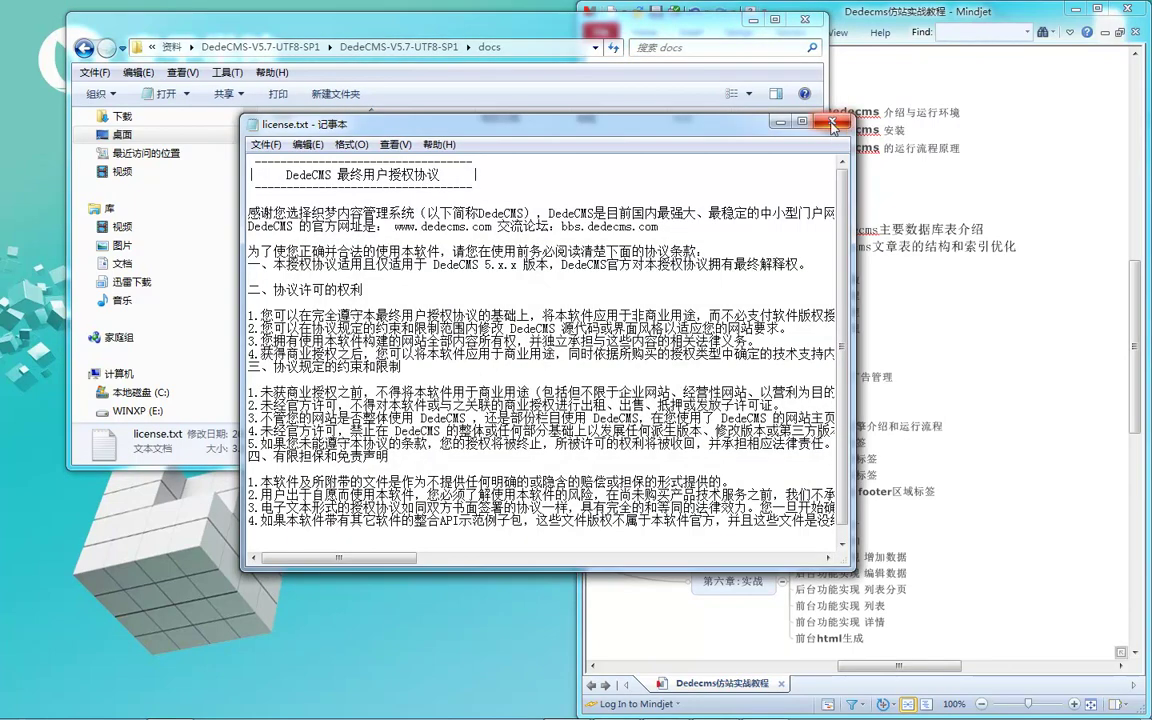
click(832, 122)
Step: Go back, open the uploads folder and select all 16 of its items
click(337, 210)
key(BackSpace)
double_click(305, 159)
key(ctrl+a)
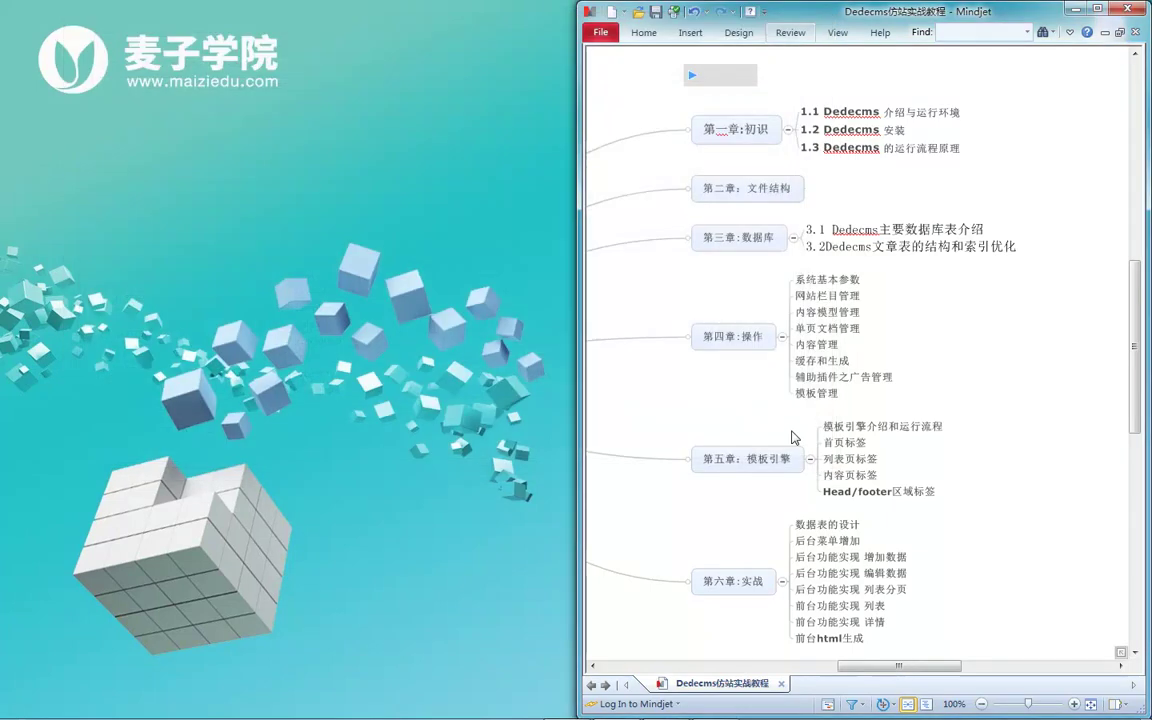
Step: Paste the 16 uploads items into C:\wamp\www, reached through WampServer's www directory
click(745, 19)
mouse_move(1062, 713)
click(1017, 706)
click(1010, 563)
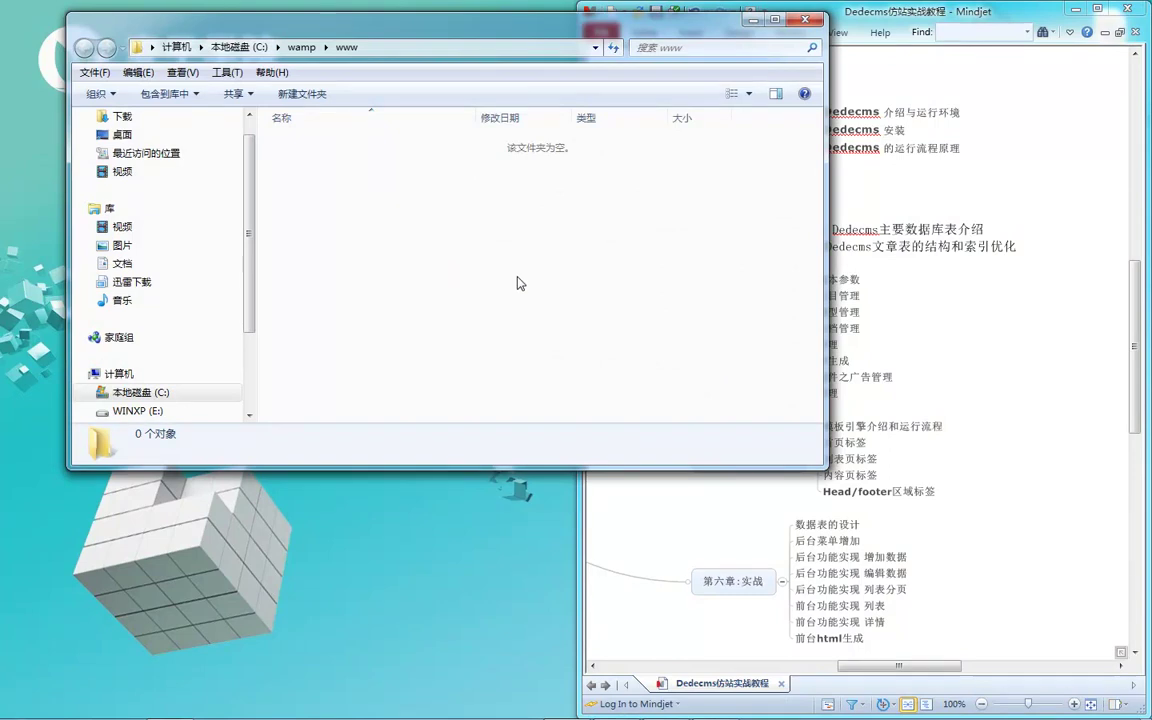
key(ctrl+v)
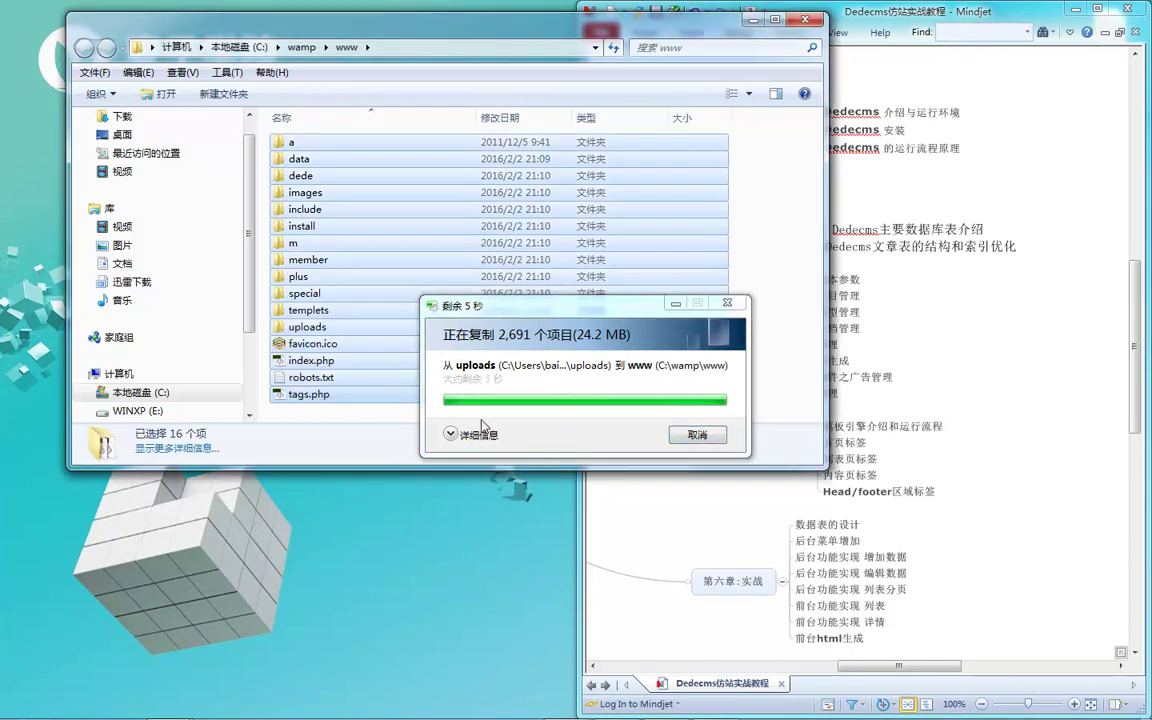
click(406, 418)
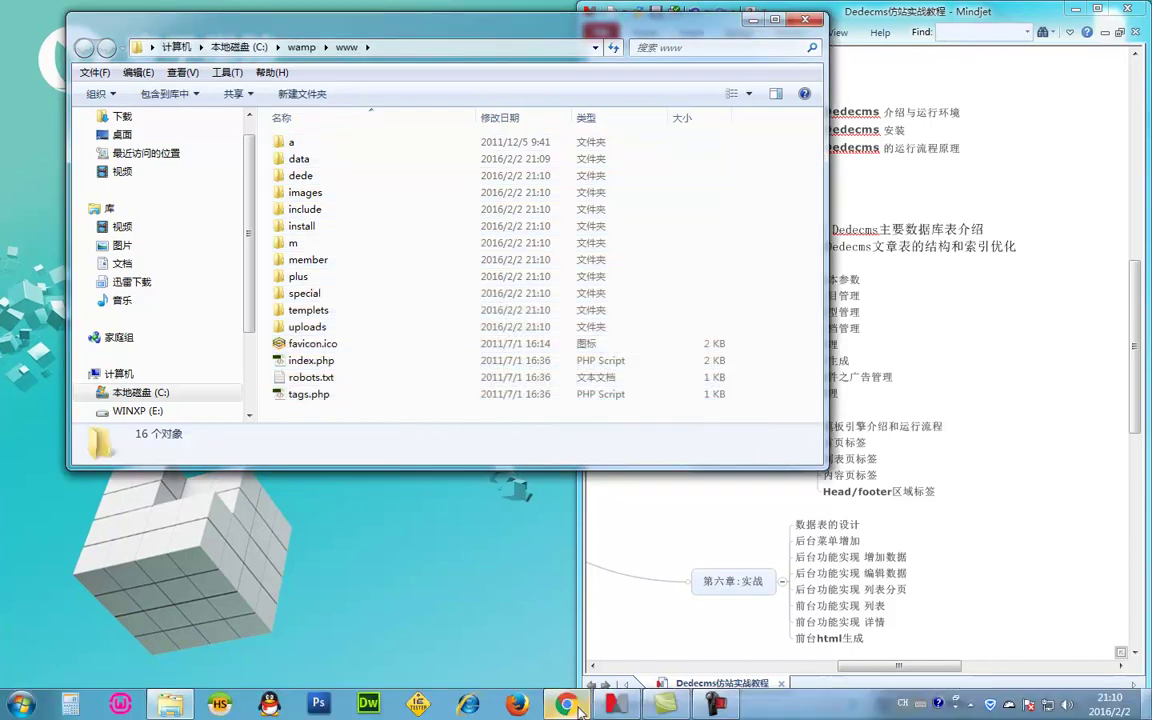
click(566, 708)
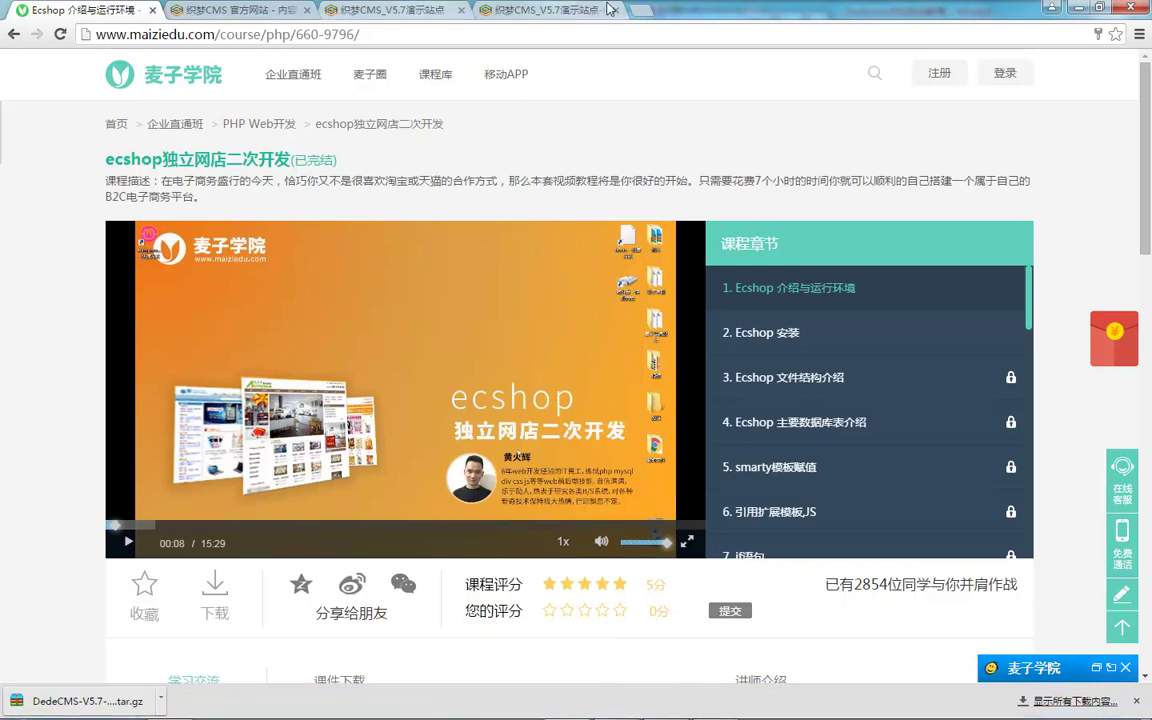
Step: Load localhost/ in Chrome to bring up the DedeCMS installer
click(540, 10)
click(543, 36)
text(loca)
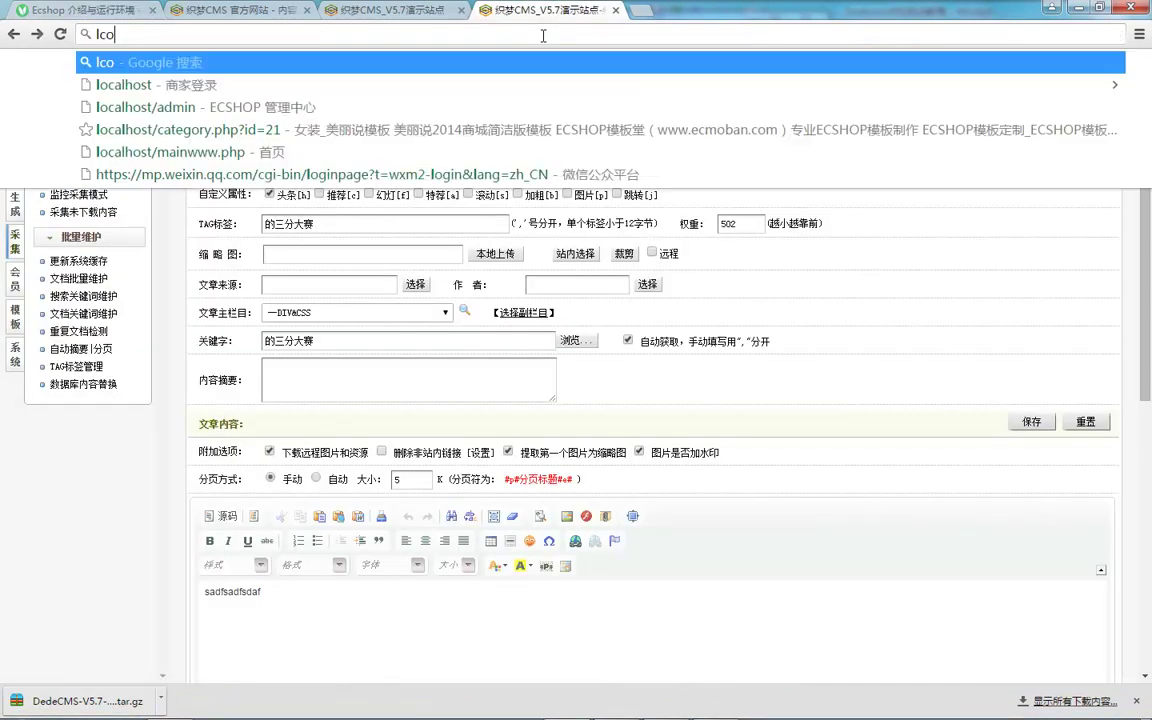
text(lhost/)
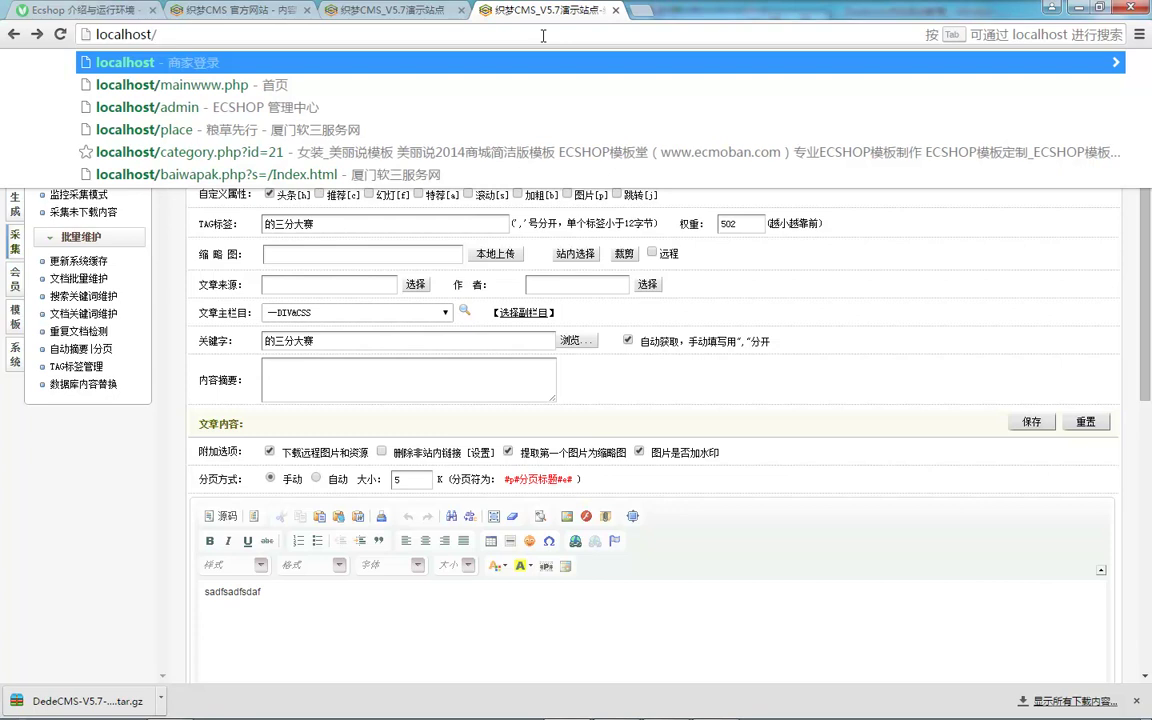
key(Return)
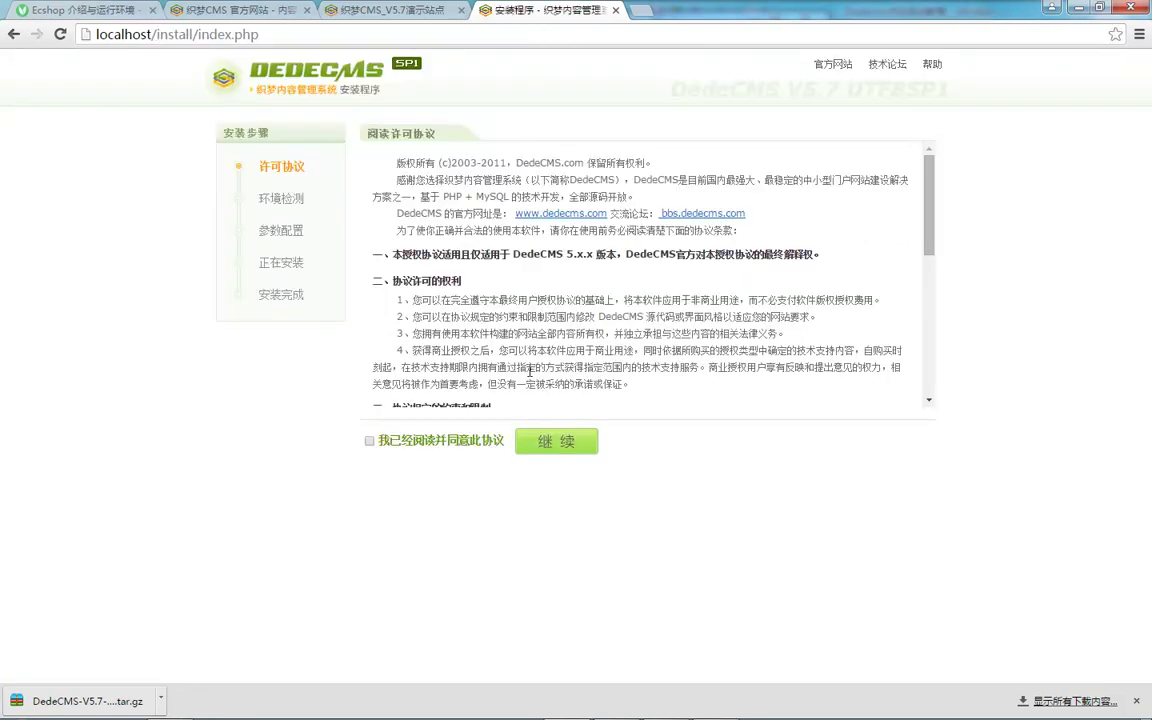
Step: Read through the installer's license agreement, including the copyright line
scroll(522, 316, down, 4)
scroll(476, 270, up, 4)
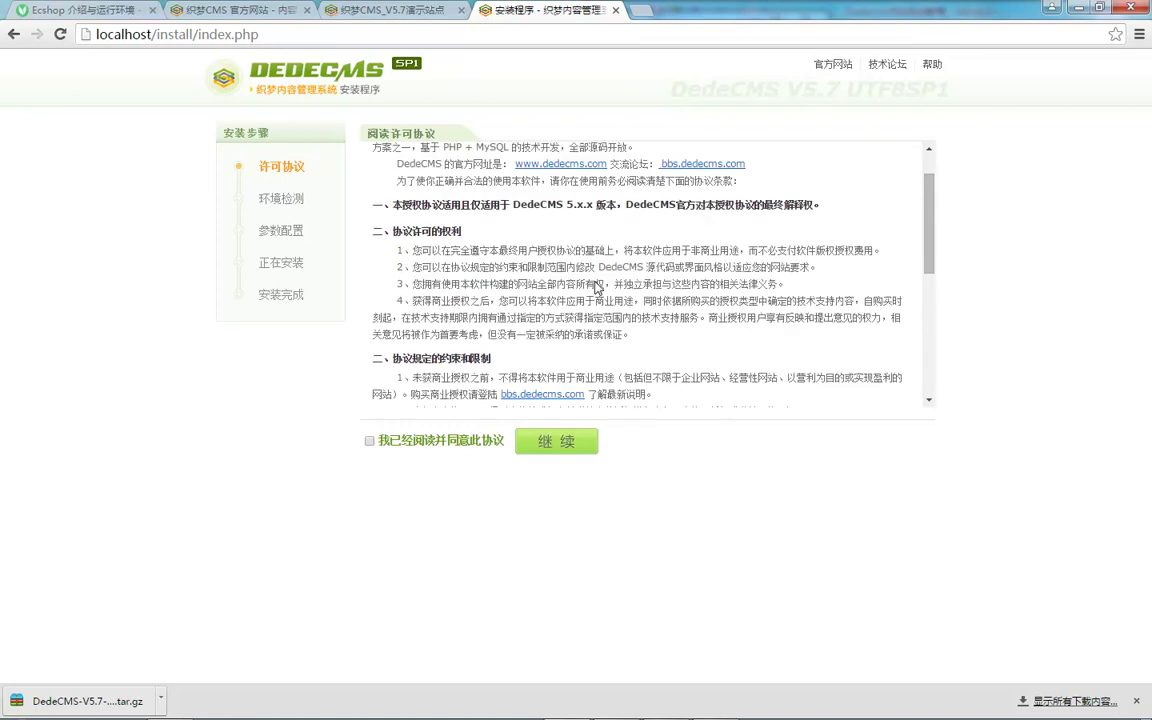
scroll(478, 256, down, 4)
scroll(510, 262, up, 4)
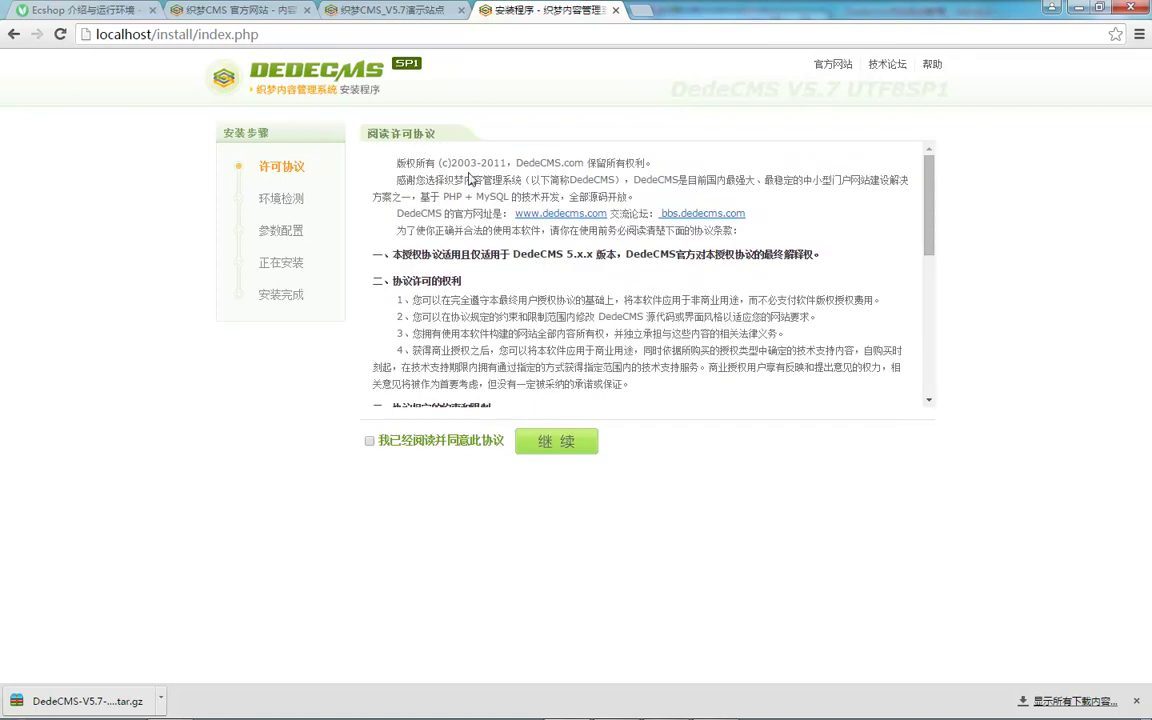
drag(500, 162, 397, 212)
click(546, 248)
scroll(372, 362, down, 3)
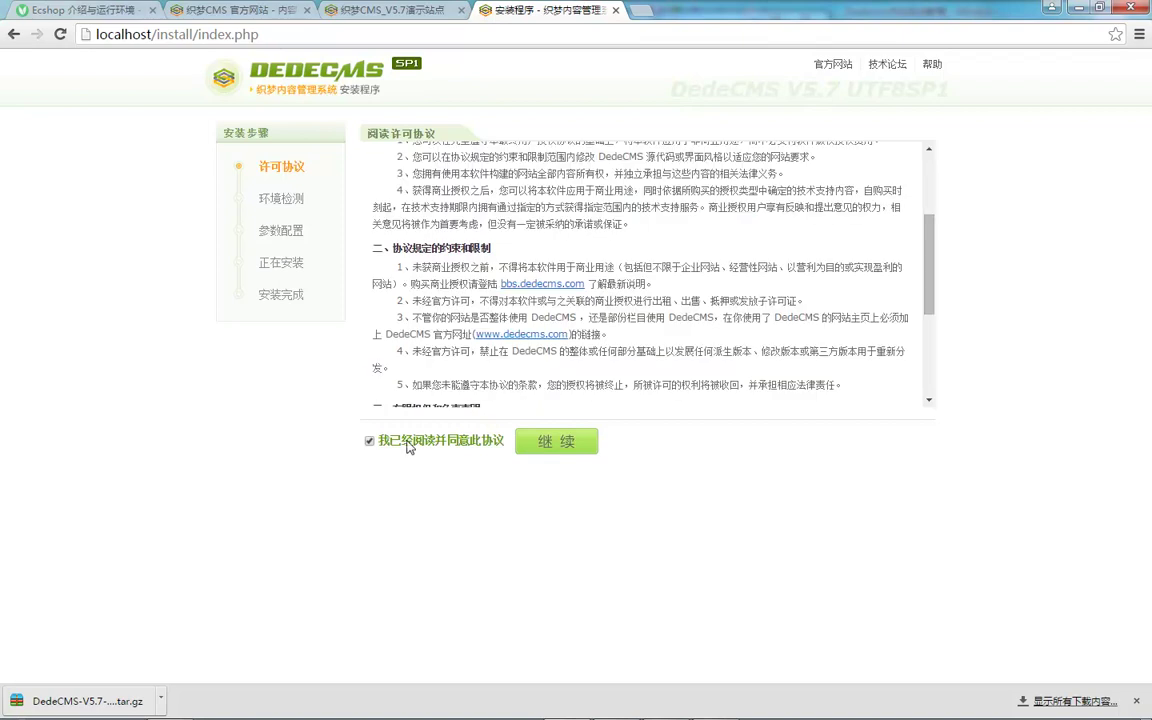
Step: Continue to the 环境检测 step and review the directory read/write permission rows
click(541, 446)
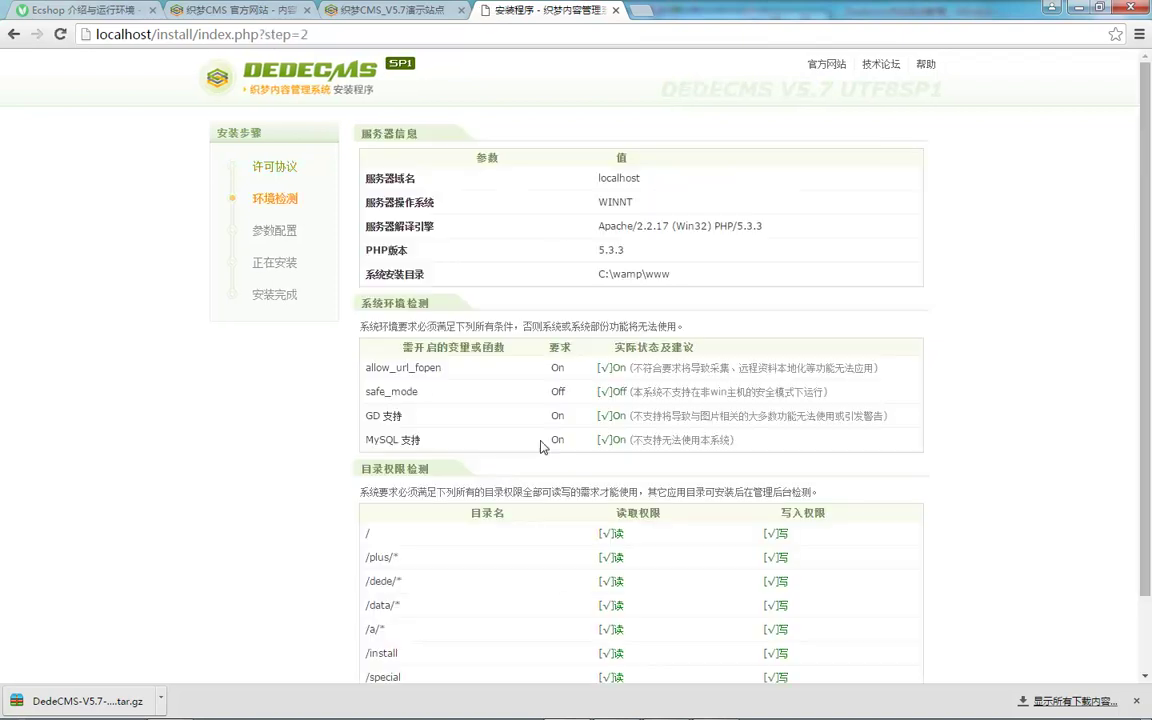
scroll(476, 211, down, 3)
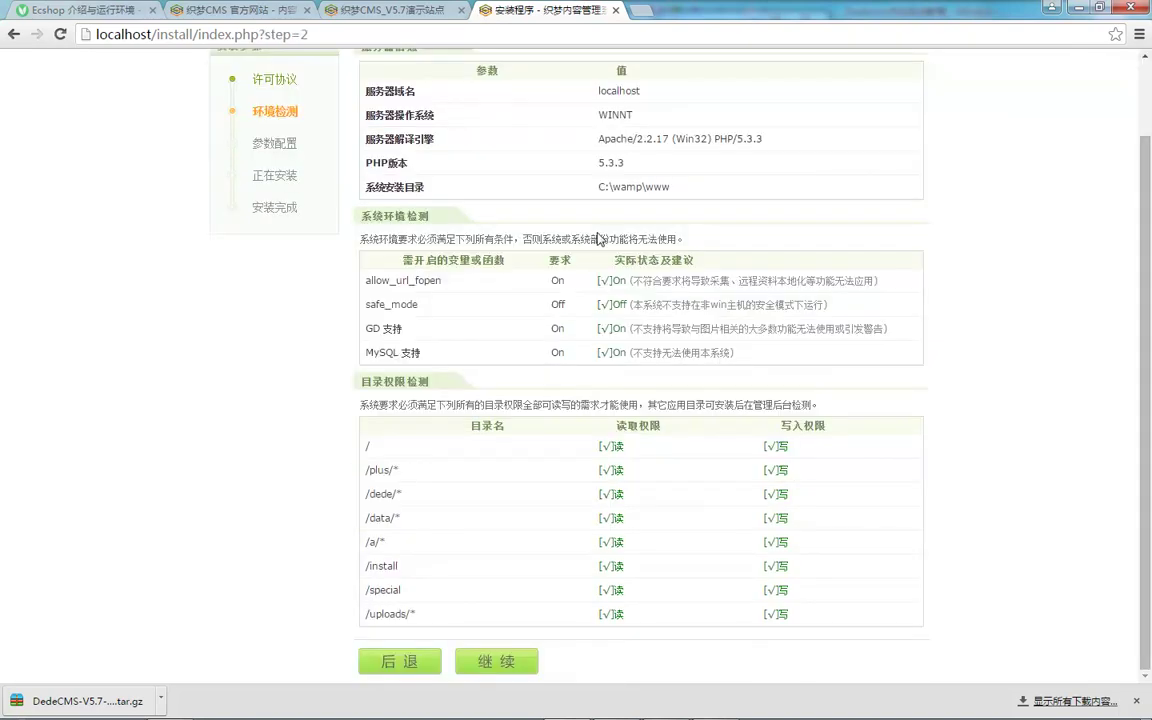
drag(597, 450, 694, 604)
click(789, 617)
scroll(553, 185, up, 3)
scroll(600, 190, down, 3)
Step: Check the allow_url_fopen and safe_mode server setting rows
drag(381, 281, 411, 281)
click(411, 281)
drag(369, 277, 408, 305)
click(411, 307)
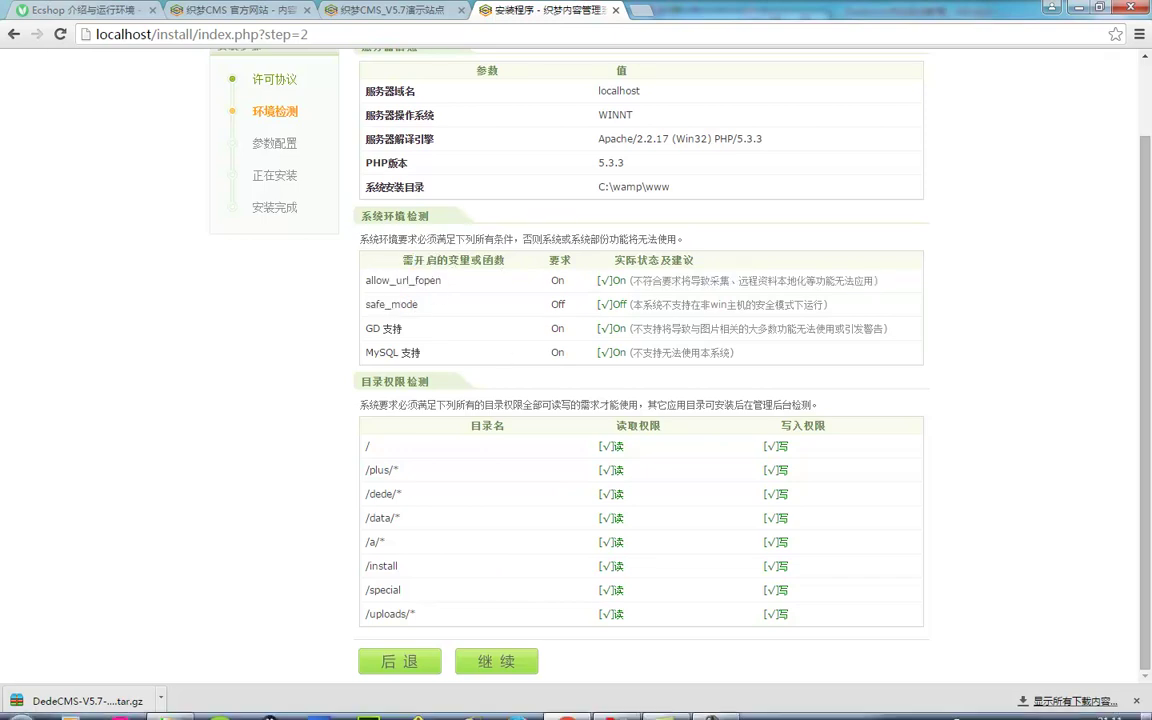
click(1010, 706)
mouse_move(1030, 580)
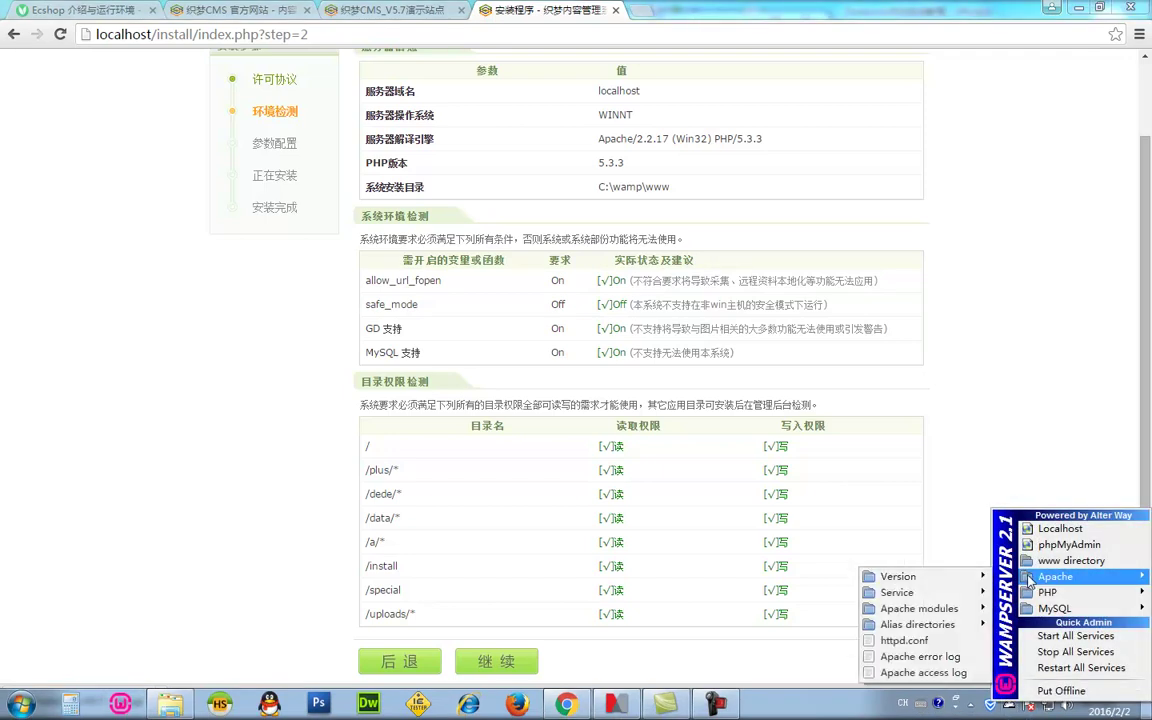
mouse_move(958, 609)
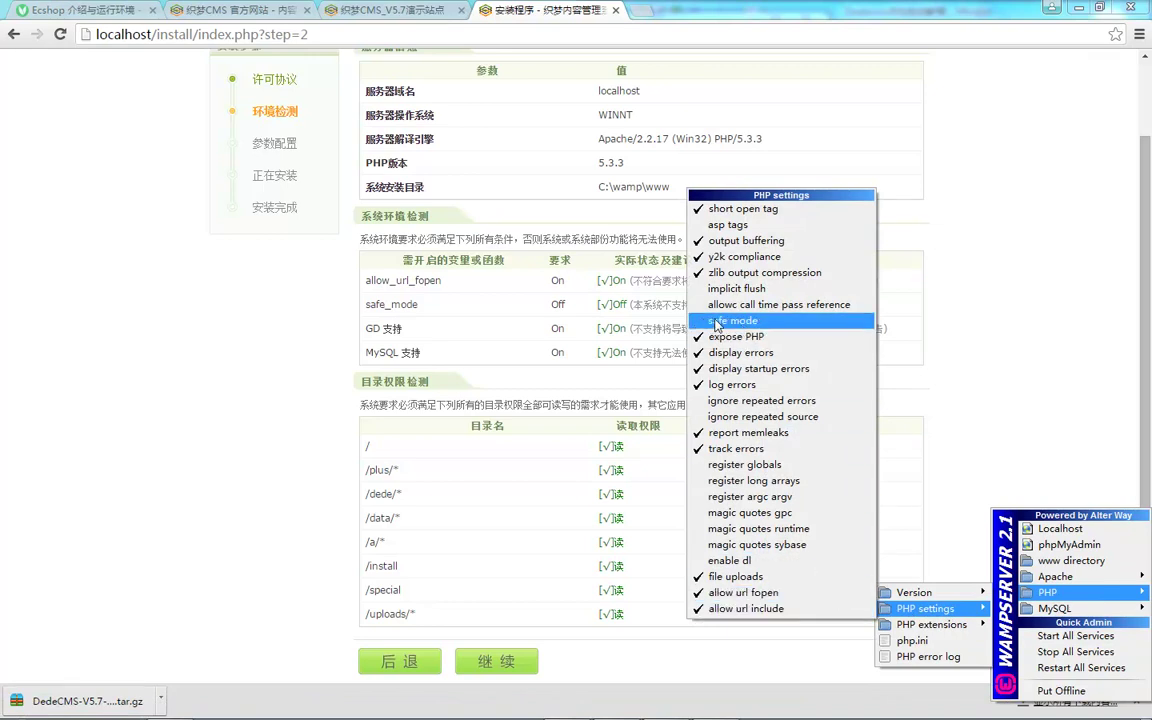
click(630, 305)
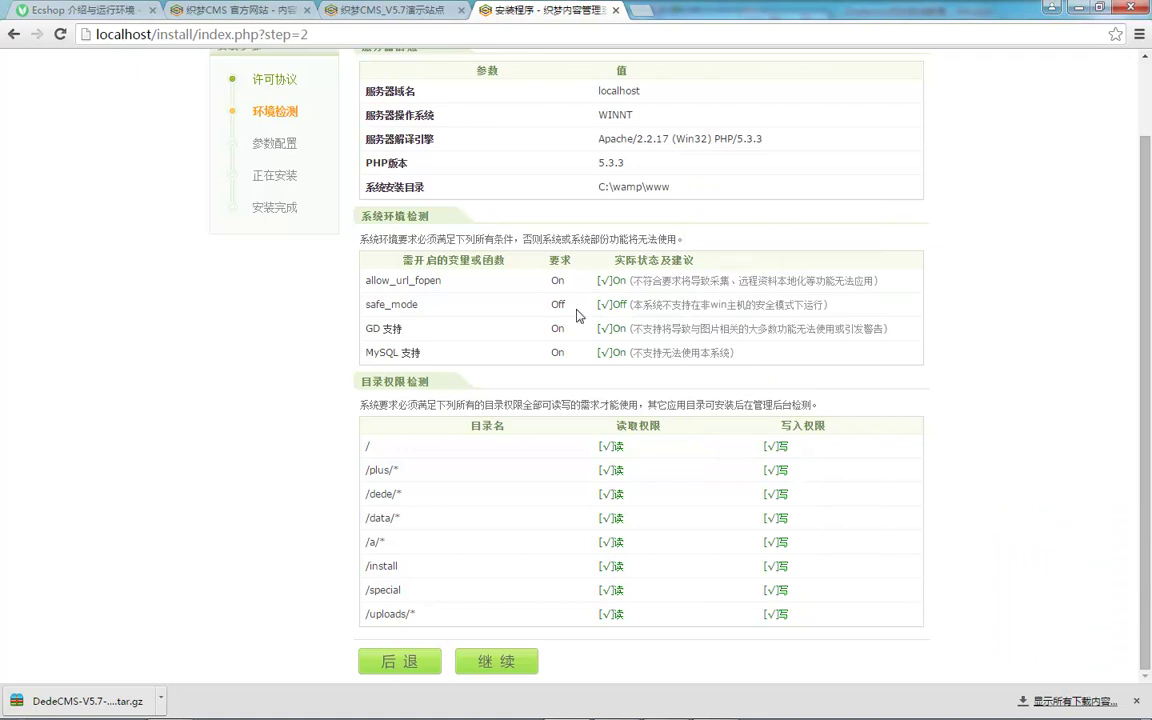
drag(653, 303, 720, 303)
click(720, 303)
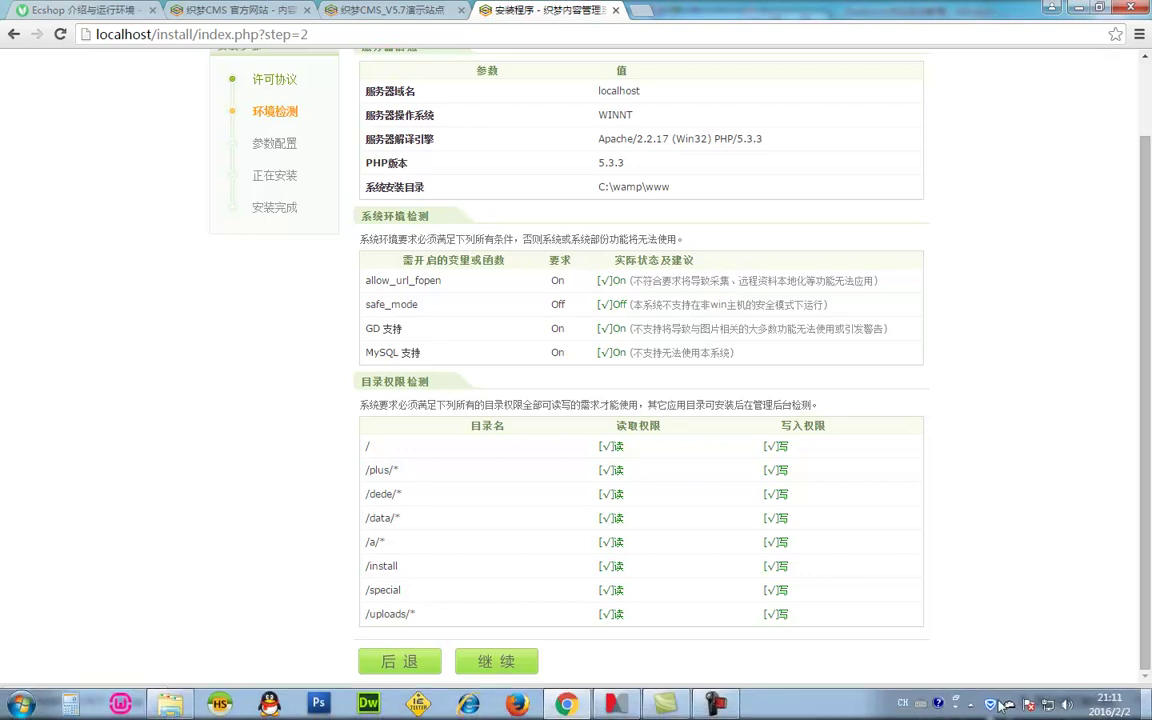
click(1005, 712)
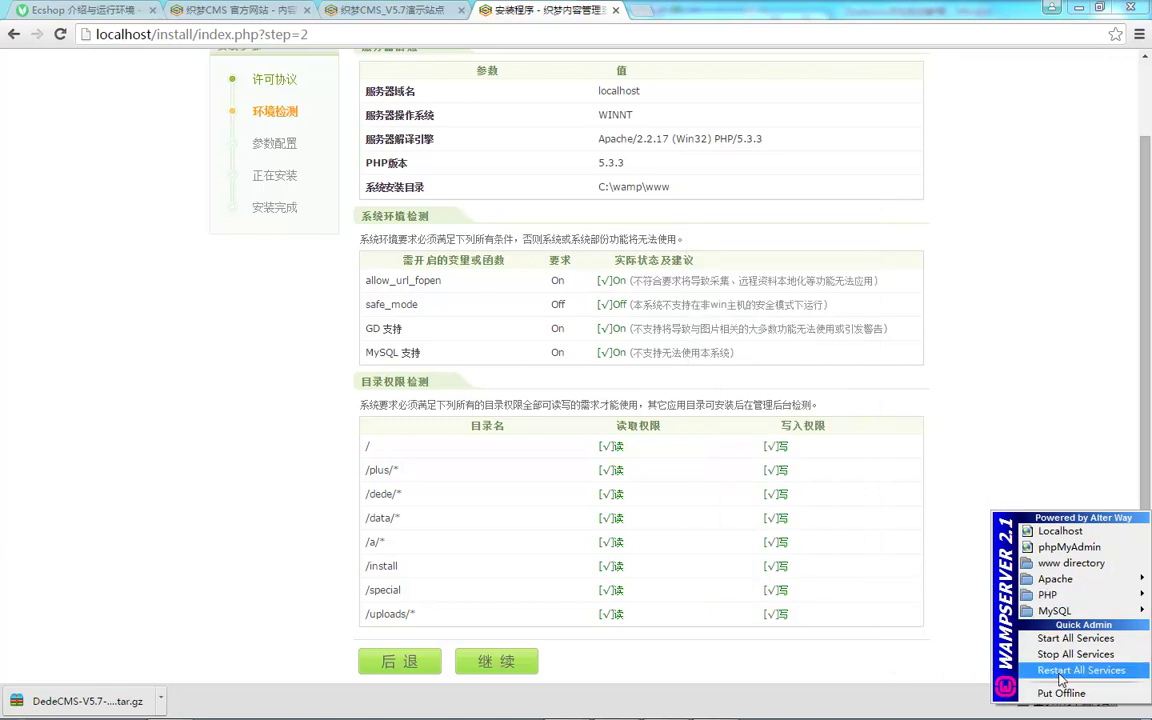
click(700, 420)
click(520, 660)
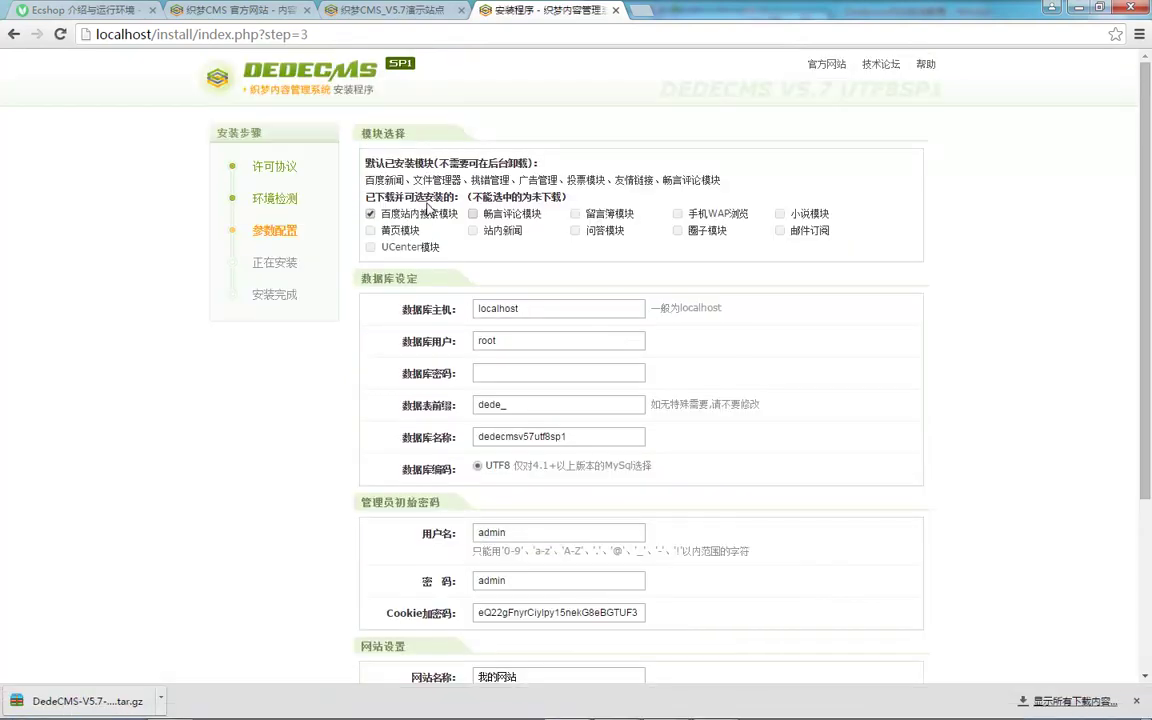
Step: Review the default and optional module lines, leaving 百度站内搜索模块 and 留言簿模块 unticked
drag(388, 163, 527, 163)
click(397, 213)
drag(391, 196, 538, 196)
click(436, 193)
drag(588, 213, 634, 213)
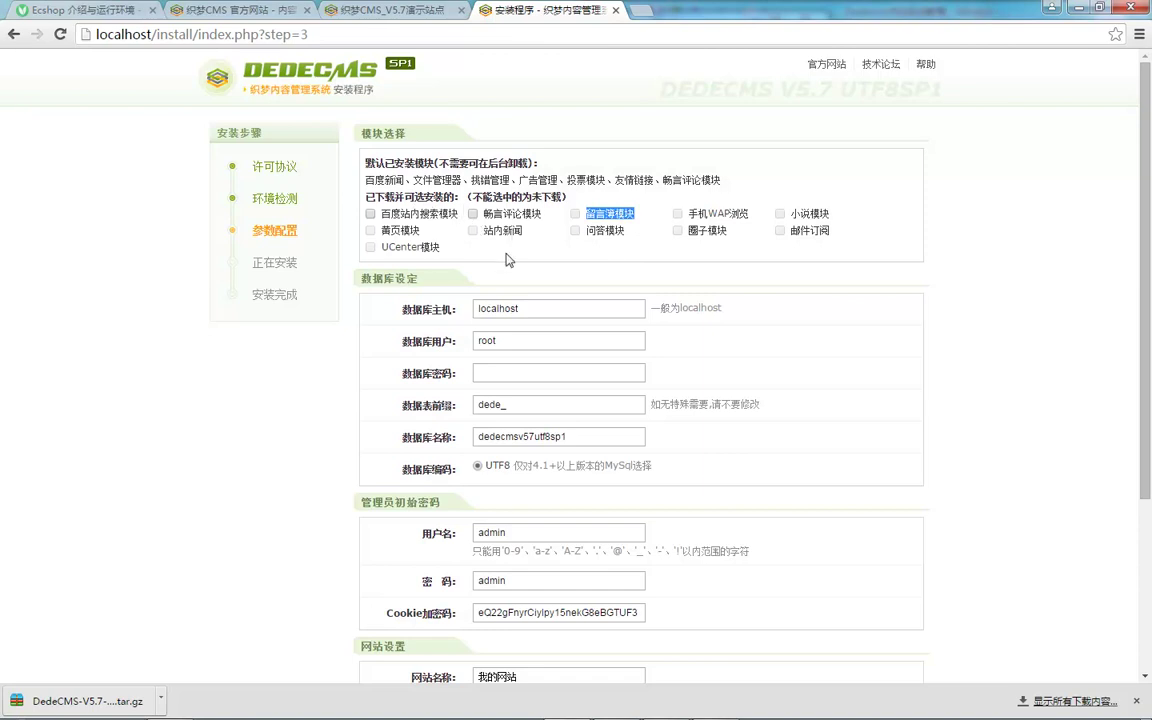
scroll(510, 247, down, 2)
drag(431, 229, 452, 233)
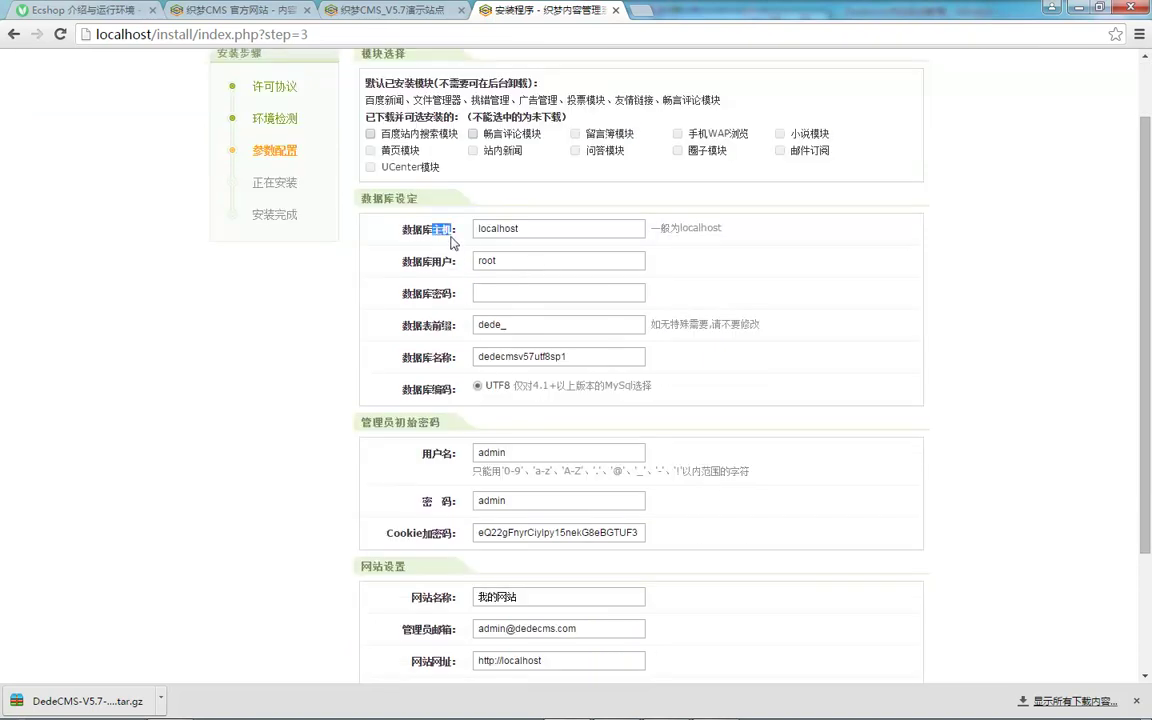
click(511, 267)
click(480, 293)
scroll(505, 285, down, 2)
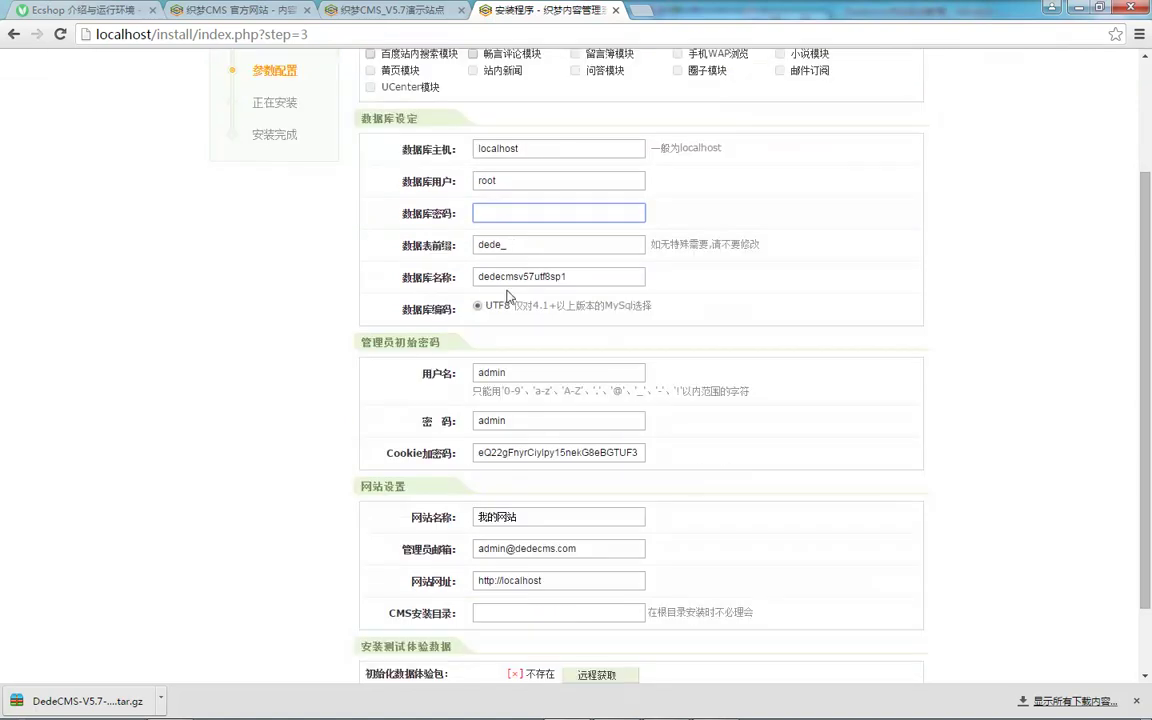
drag(566, 277, 475, 295)
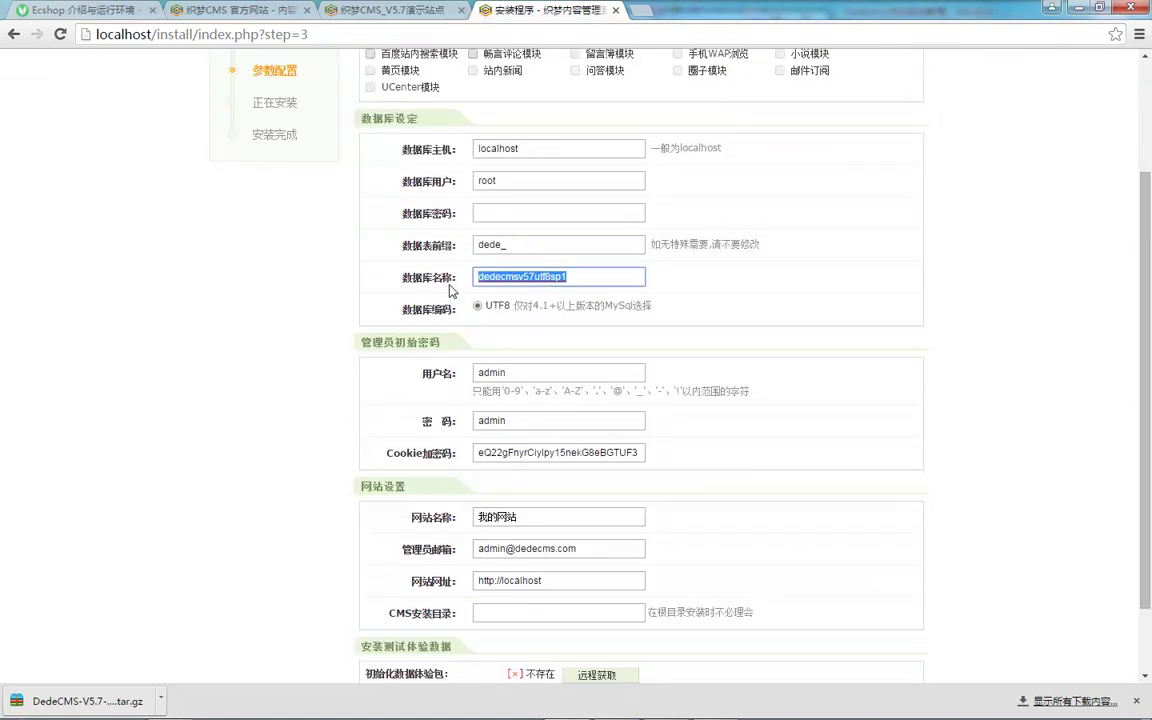
scroll(432, 283, down, 2)
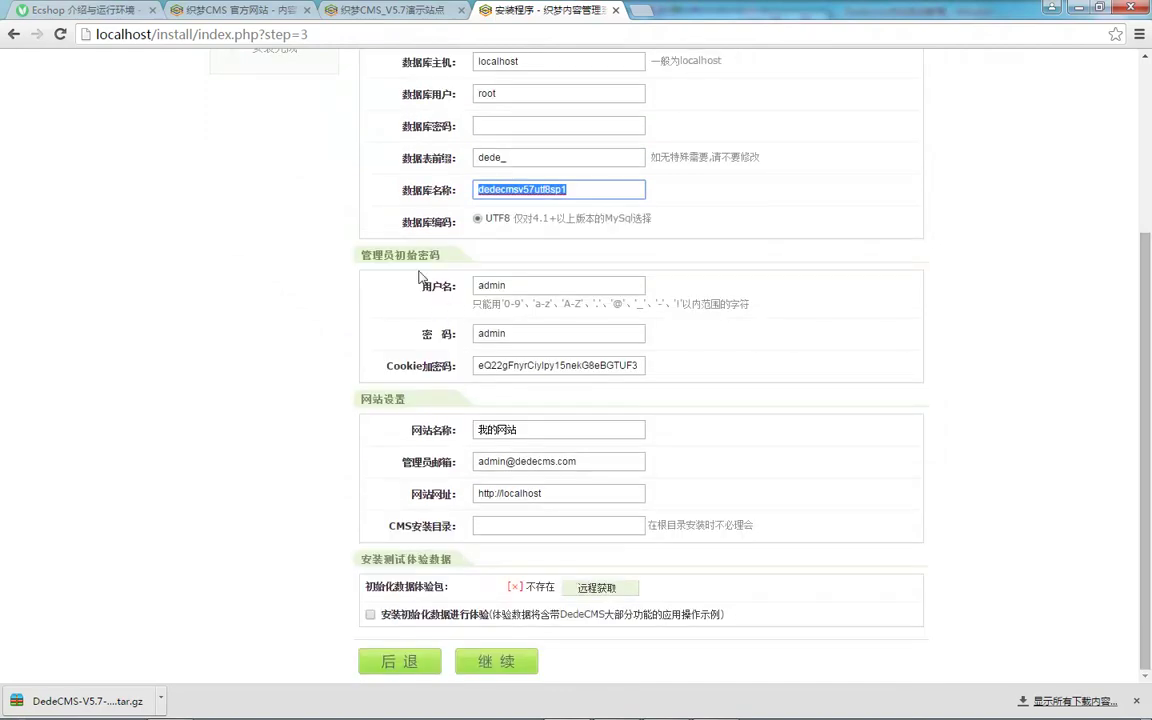
click(537, 330)
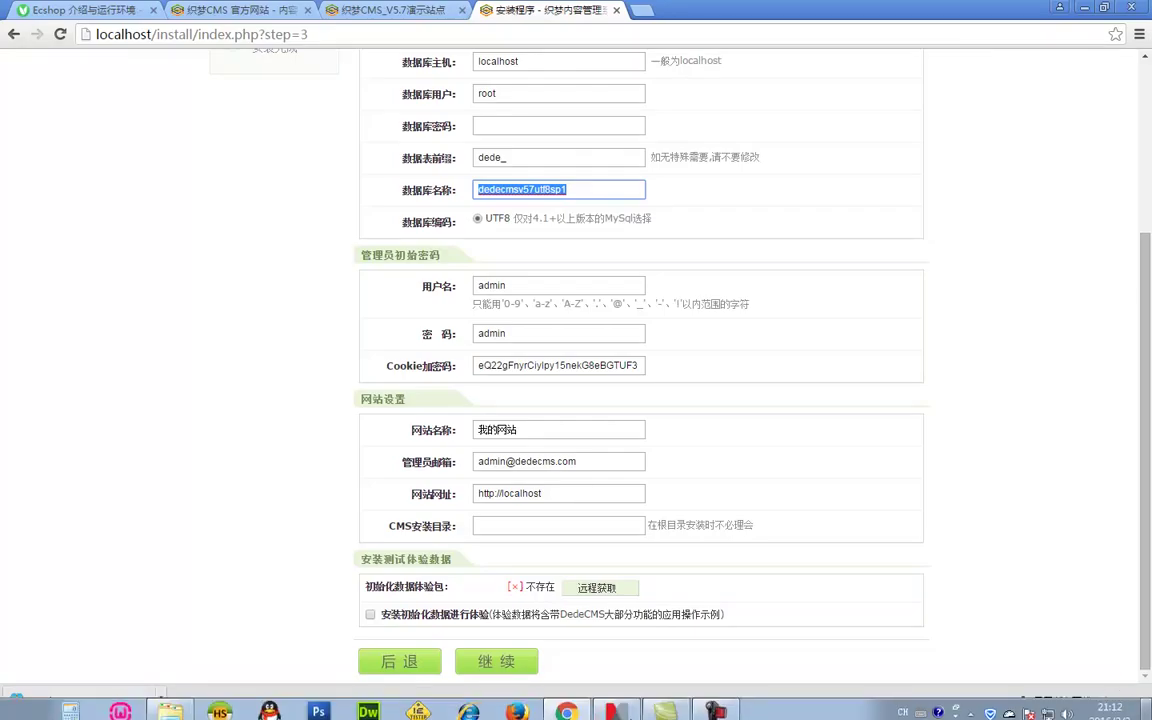
Step: Append new characters to the default admin password
click(395, 299)
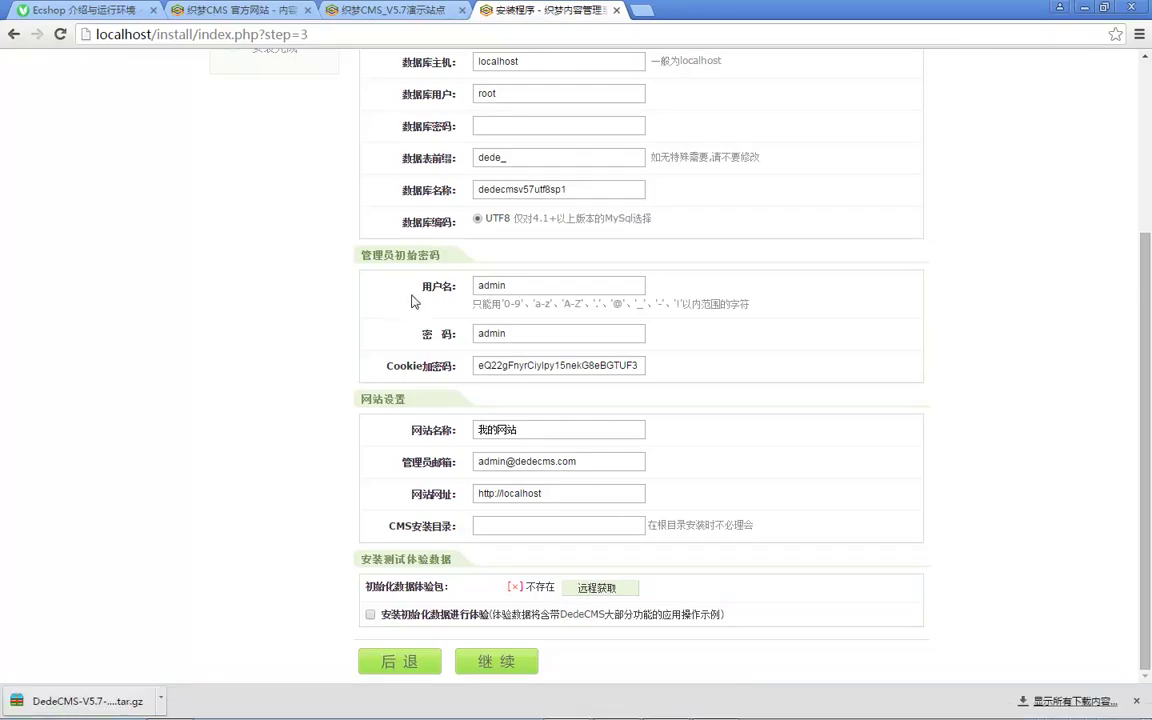
click(594, 339)
text(888)
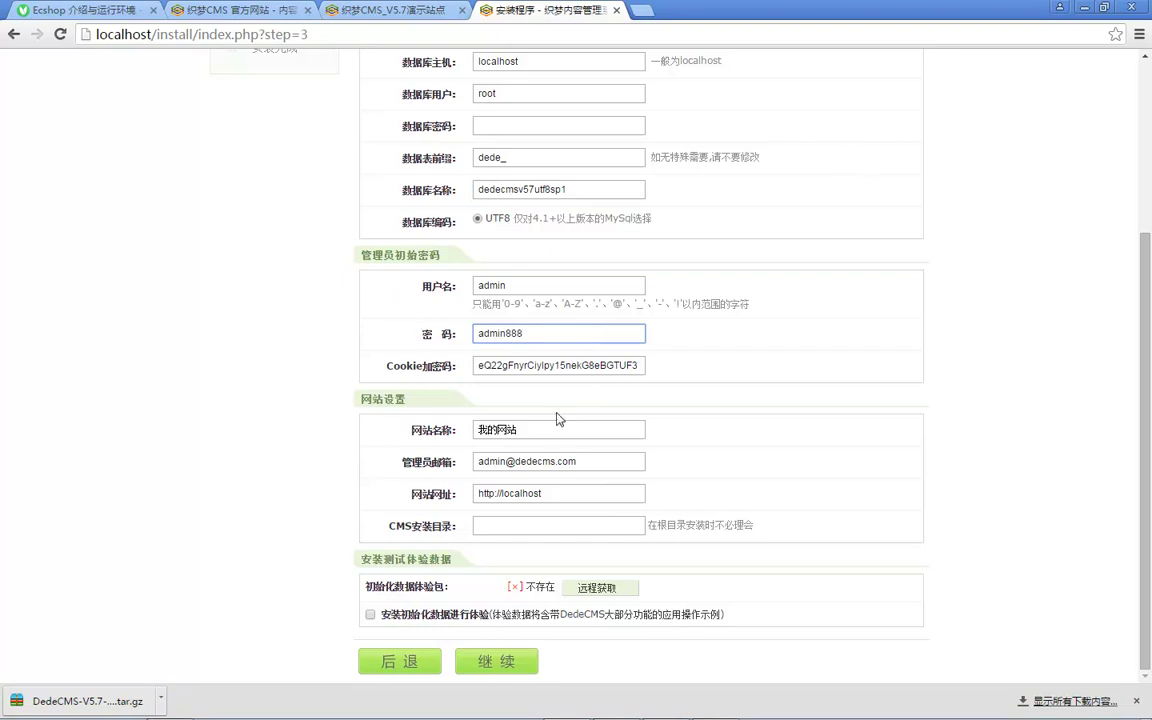
Step: Replace the site name with 美子学院dedecms教学
double_click(523, 422)
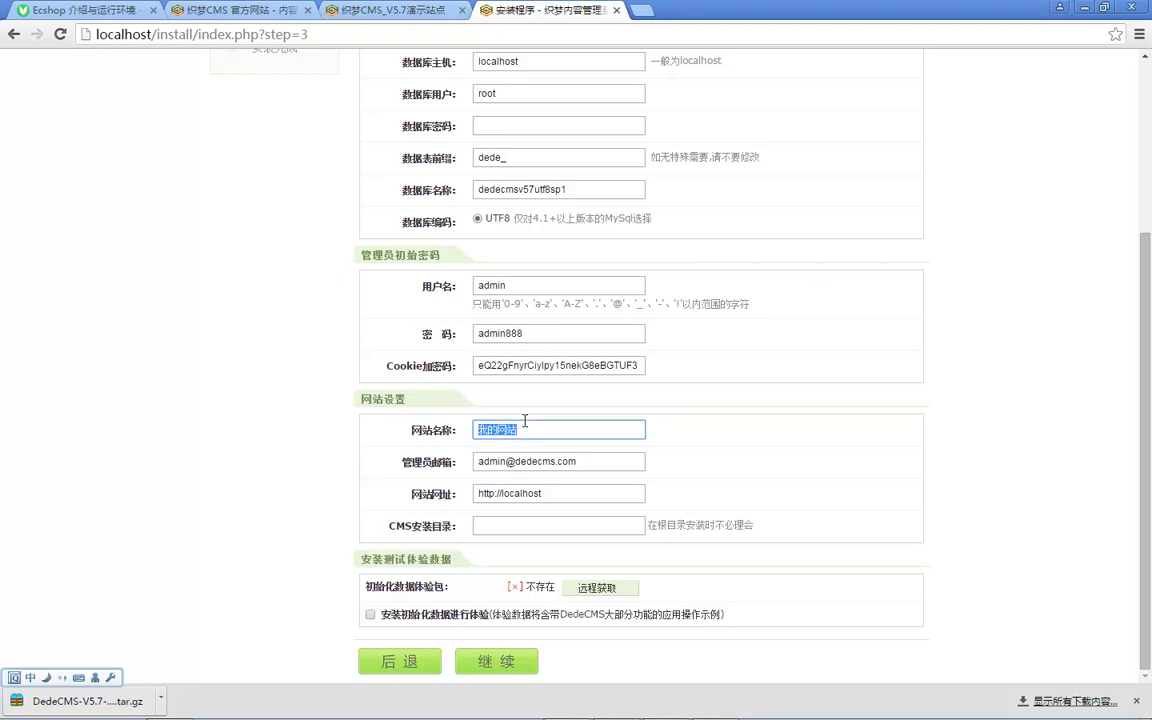
text(meizi)
key(space)
text(xuyuan)
key(BackSpace)
key(BackSpace)
key(BackSpace)
key(BackSpace)
text(eyuan)
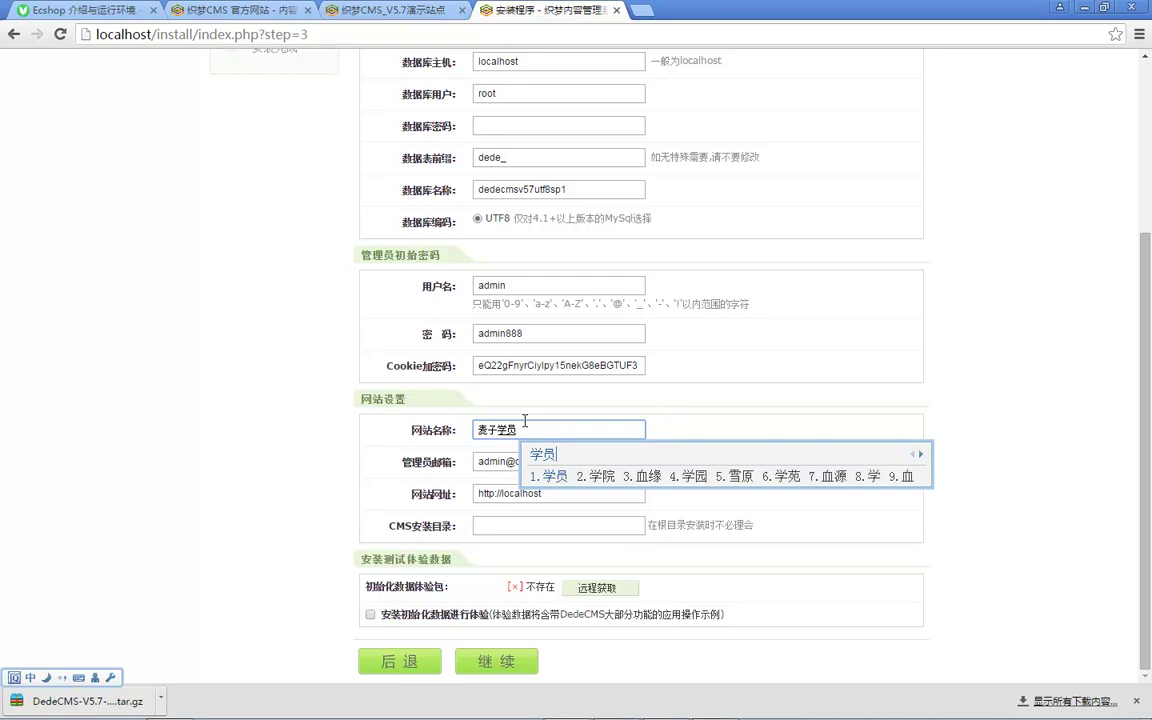
text(2)
text(dedecms)
key(shift)
text(jiaoxue)
key(space)
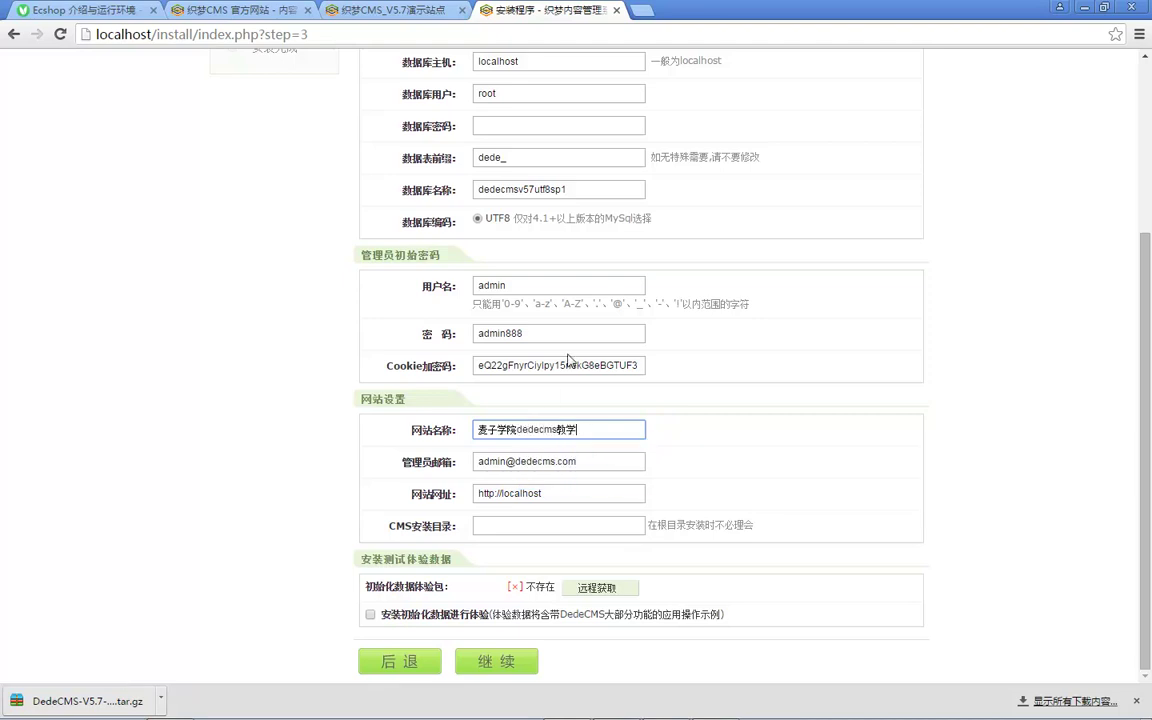
Step: Review the administrator e-mail, website address and install directory fields
double_click(493, 464)
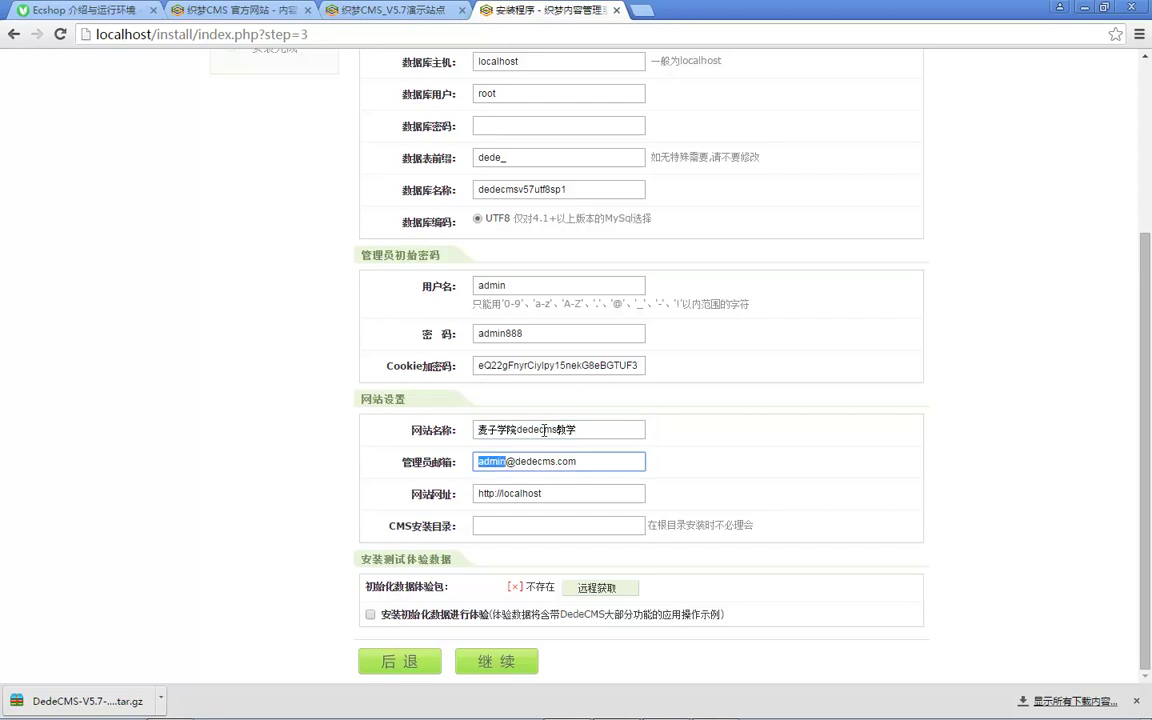
double_click(492, 461)
click(500, 461)
double_click(532, 461)
double_click(492, 461)
click(505, 492)
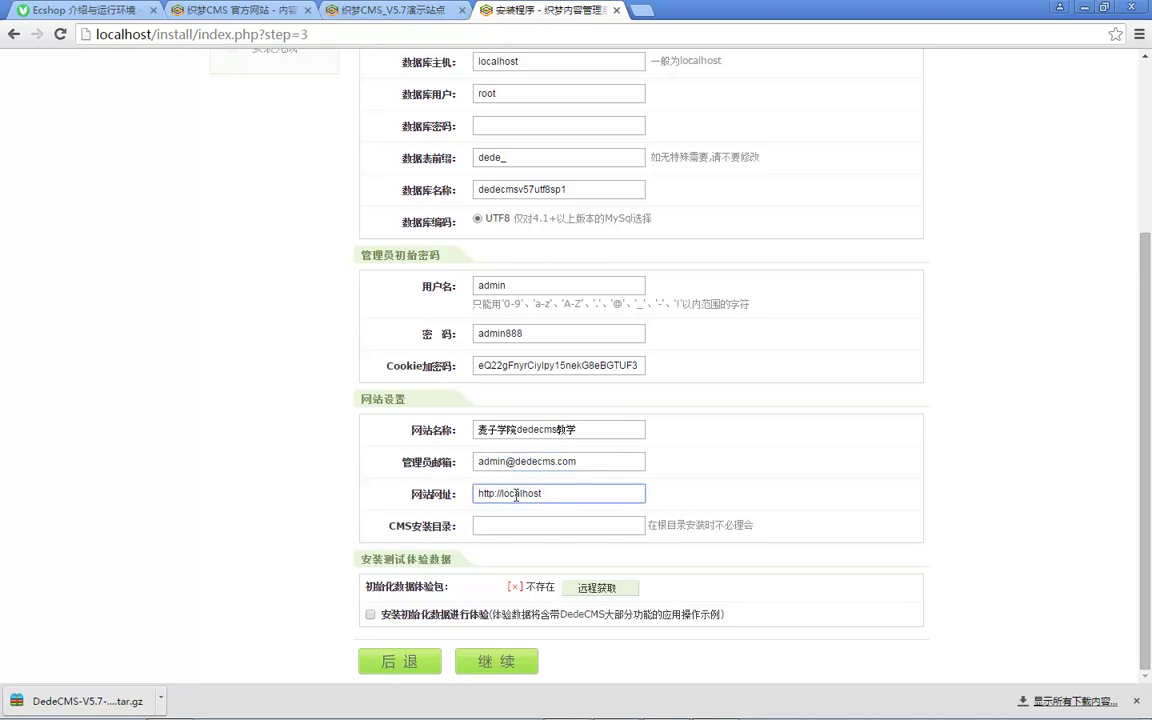
double_click(677, 525)
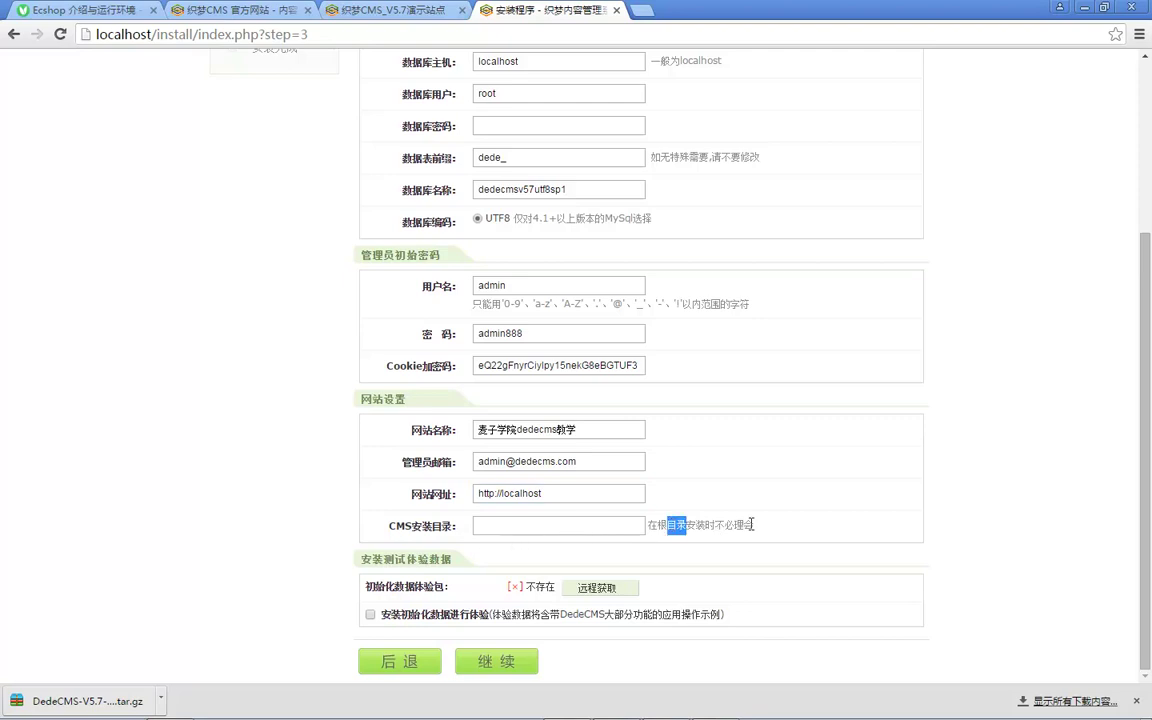
double_click(402, 586)
click(445, 586)
Step: Fetch the remote demo data package and submit the settings to install
click(592, 590)
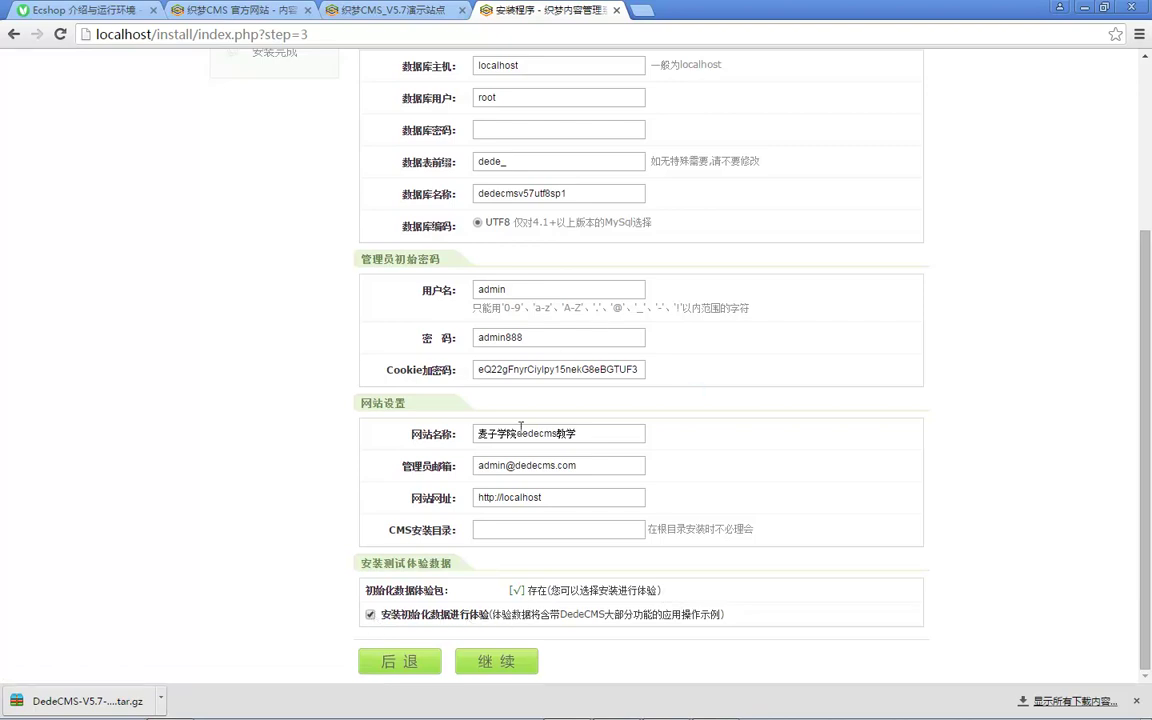
double_click(559, 195)
click(497, 656)
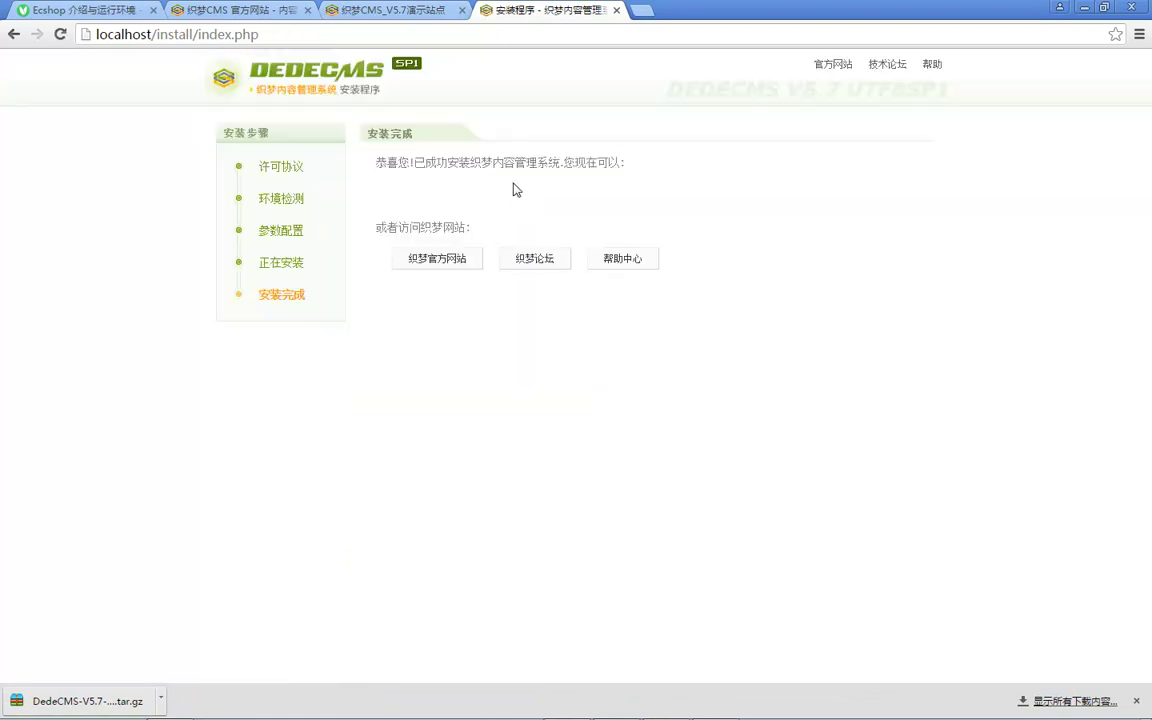
drag(398, 162, 496, 162)
click(496, 162)
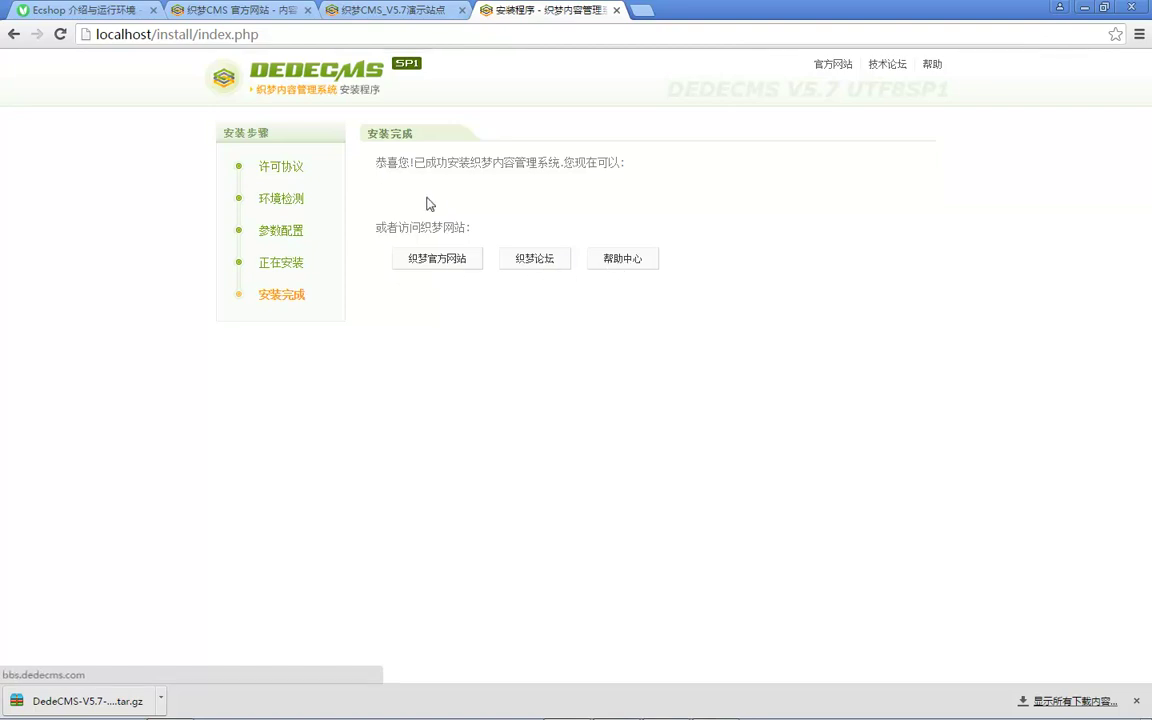
drag(612, 177, 564, 184)
click(561, 184)
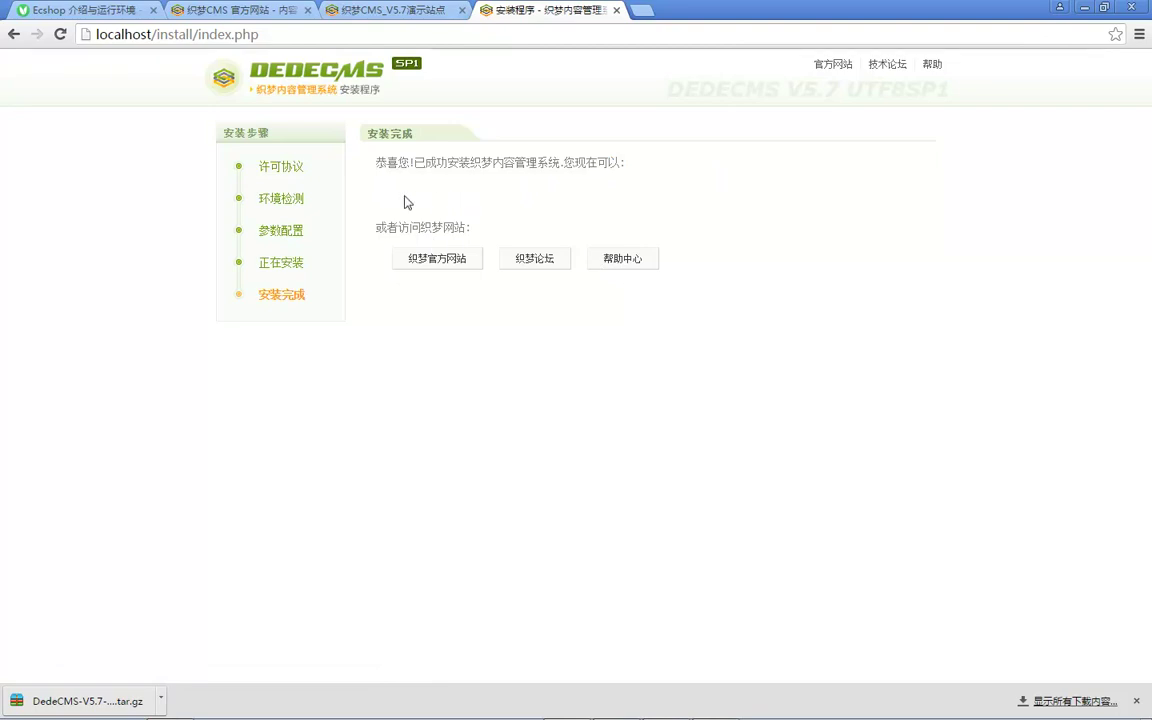
key(F5)
click(672, 148)
Step: Inspect the blank area and open its iframe's page, module_autos.php, in a new tab
right_click(514, 203)
click(597, 399)
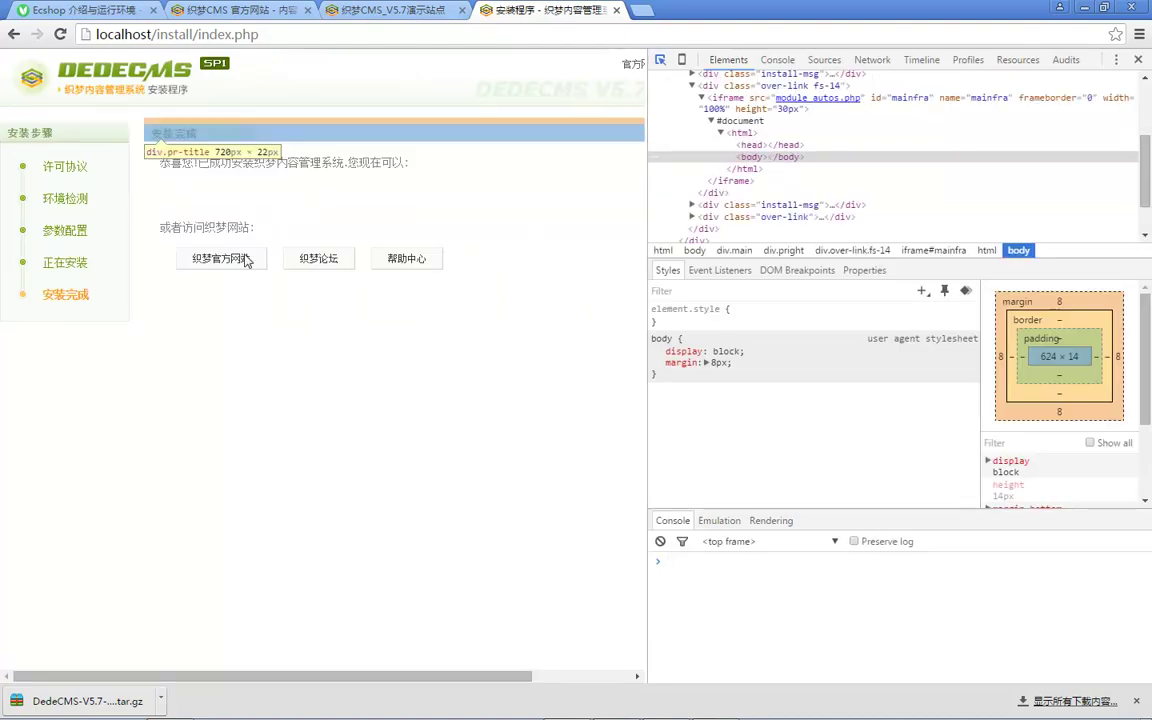
click(752, 158)
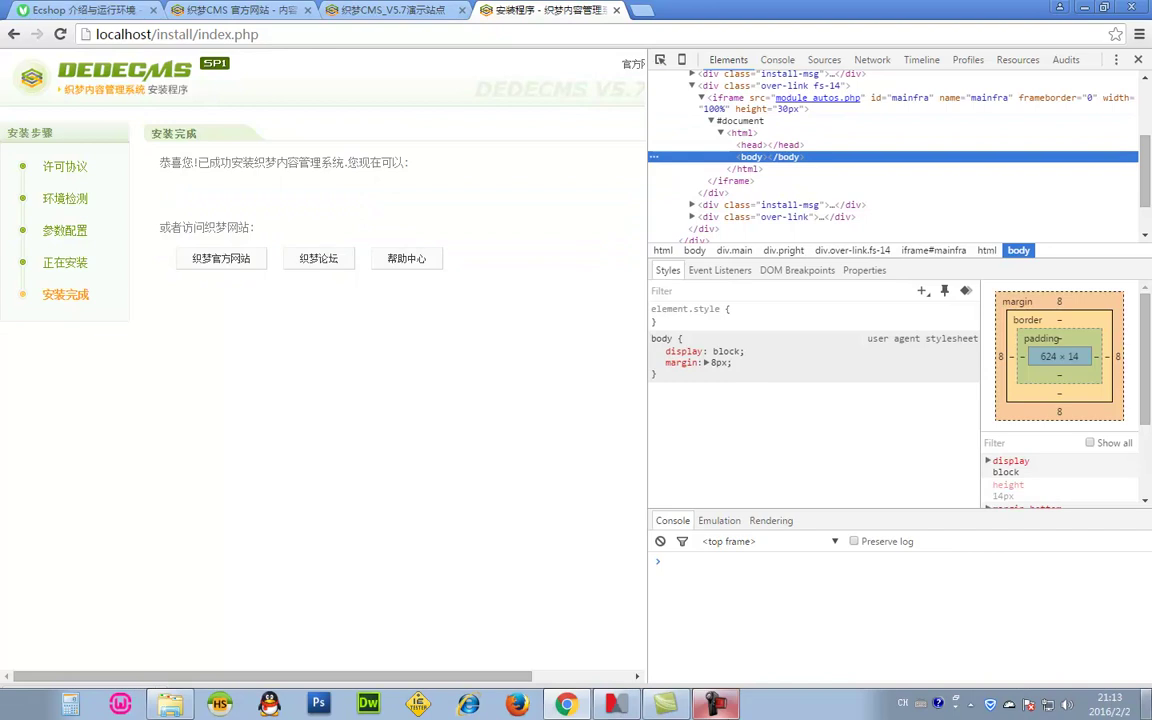
right_click(835, 105)
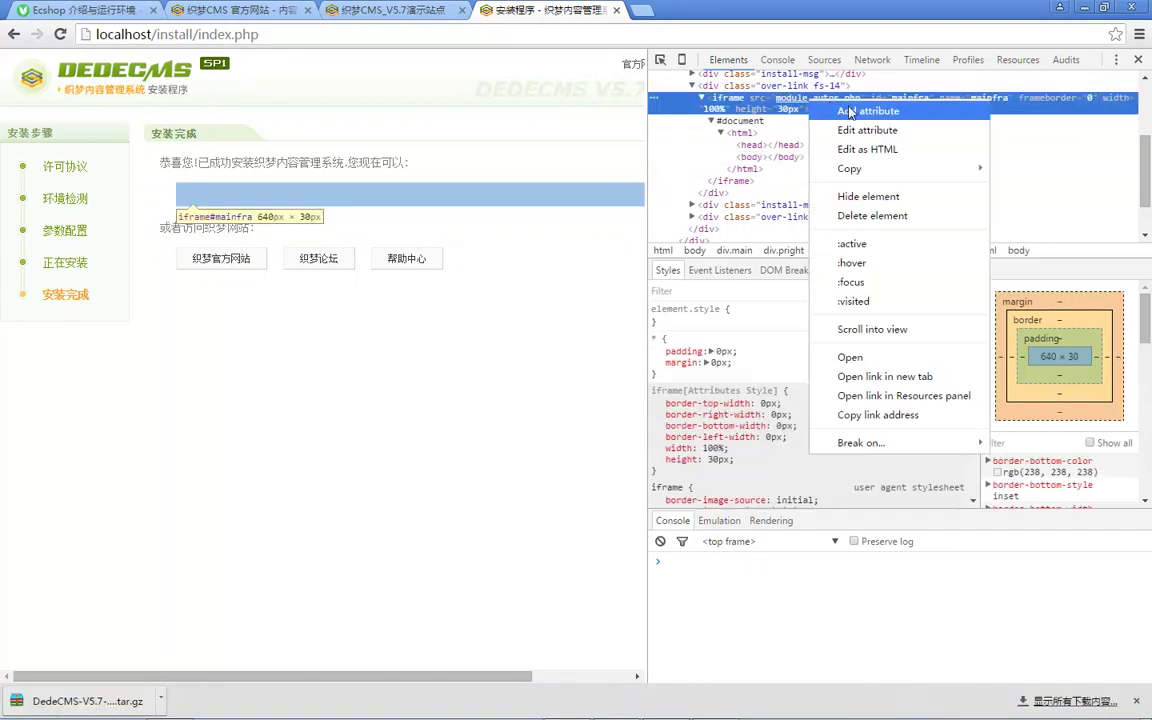
click(850, 356)
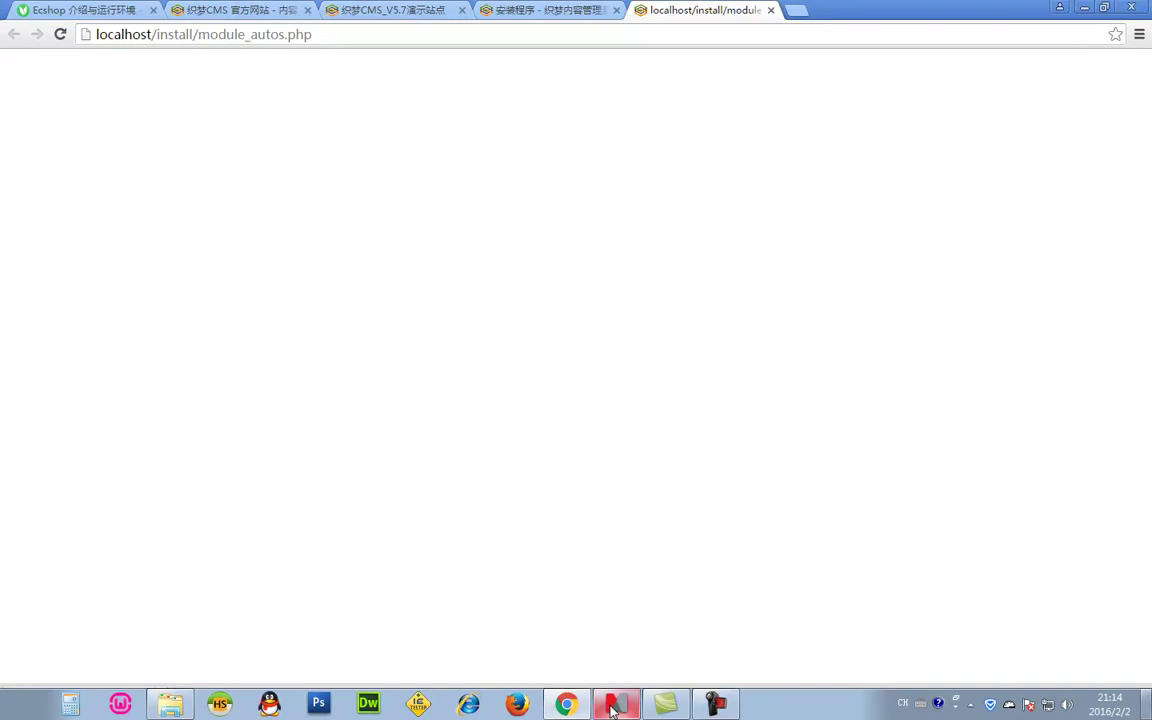
Step: Check module_autos.php in DevTools for an empty head and body, then open the www folder
click(645, 700)
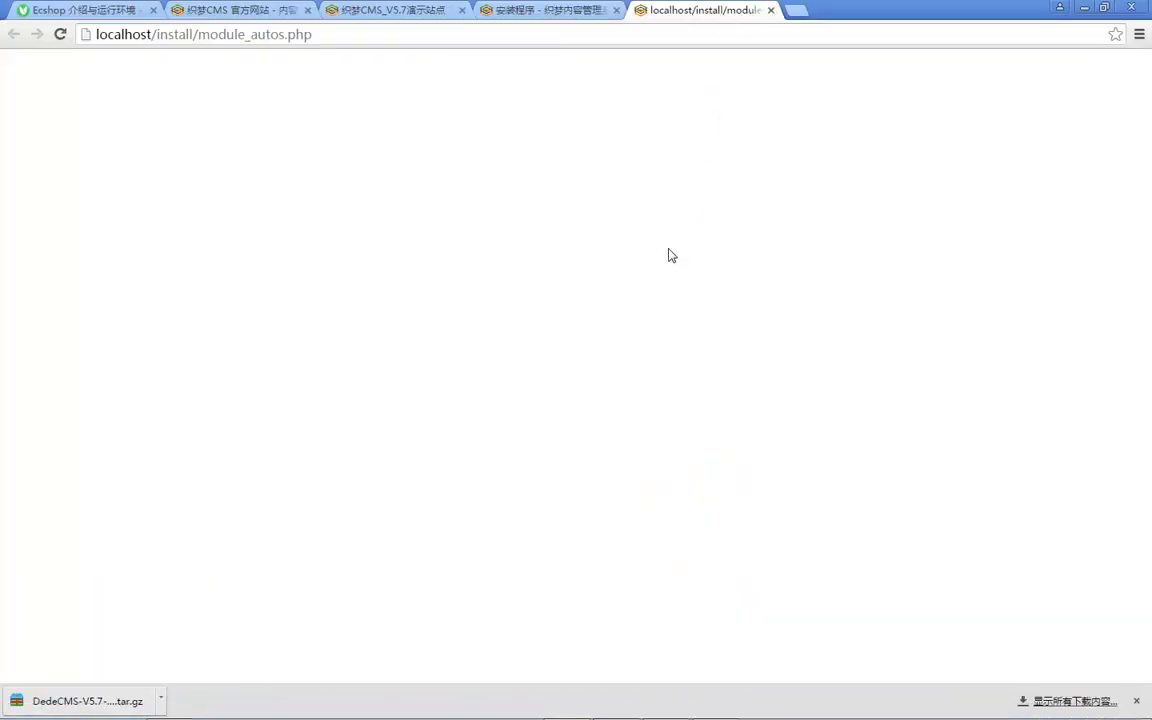
key(F12)
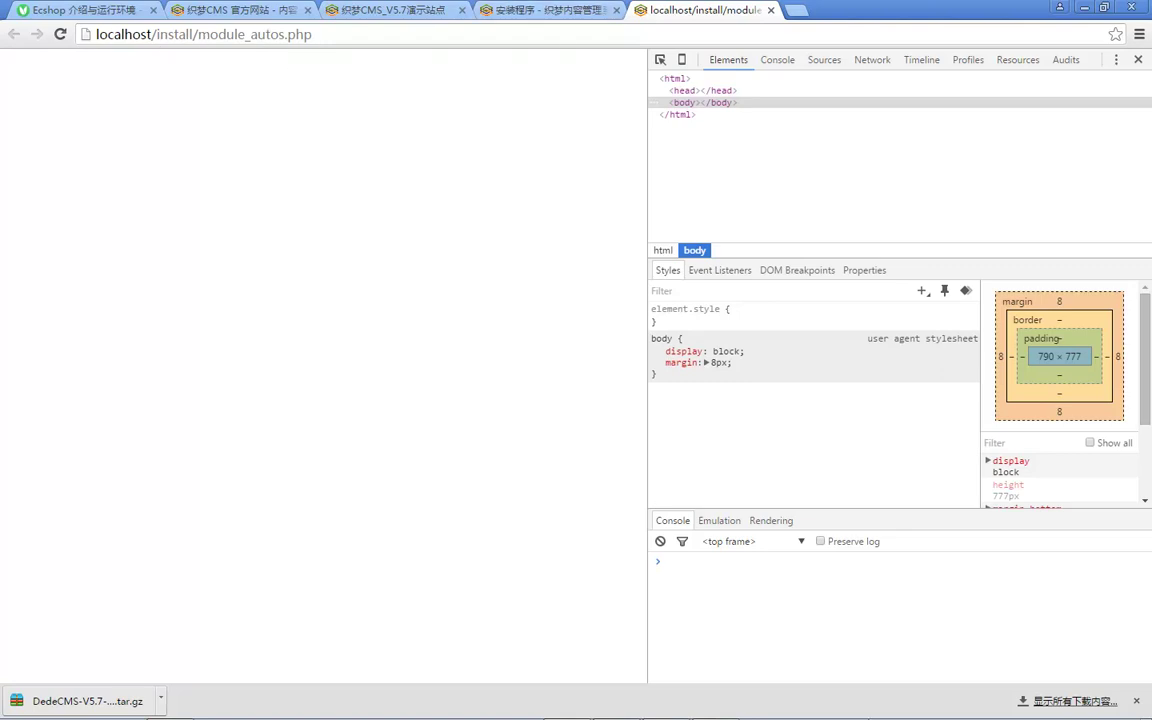
click(1029, 705)
click(1087, 563)
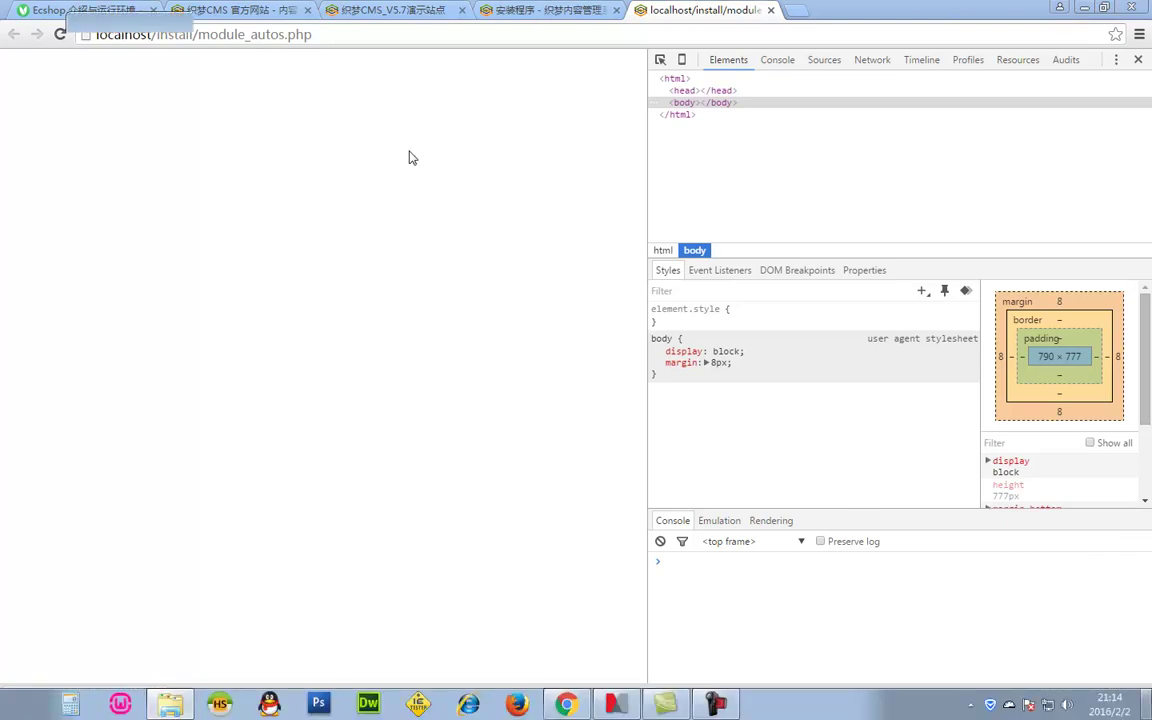
Step: Enter the install folder and open module_autos.php in Dreamweaver
double_click(332, 311)
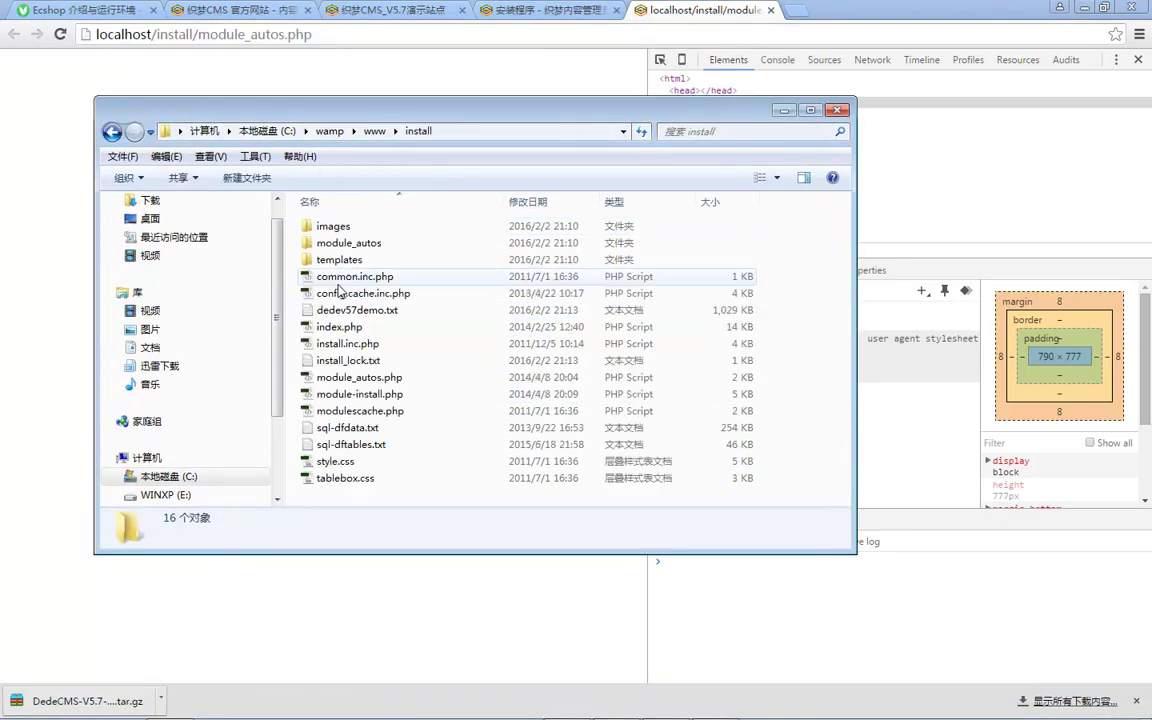
click(372, 394)
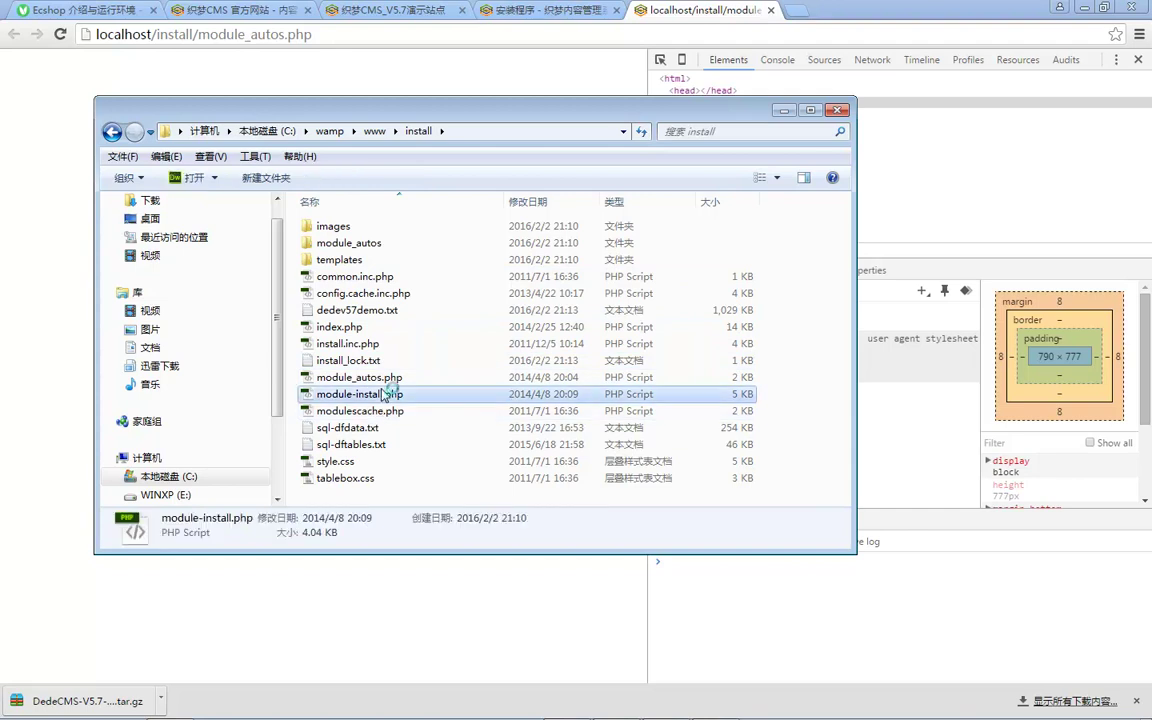
click(373, 378)
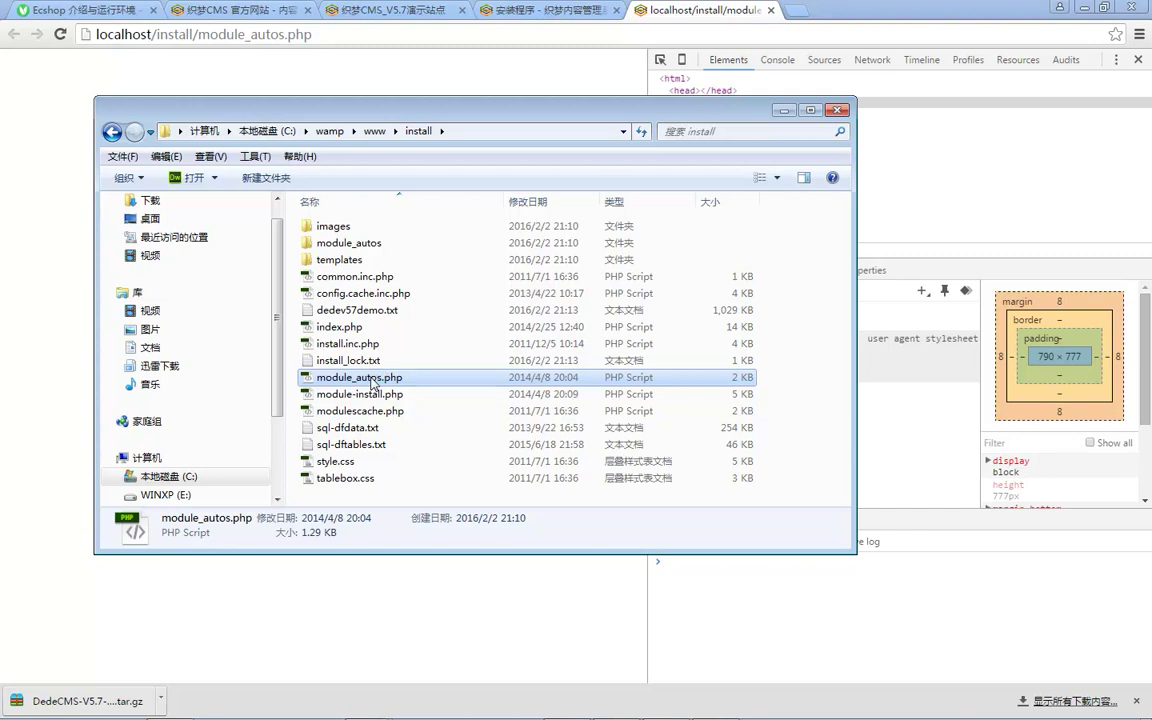
double_click(373, 383)
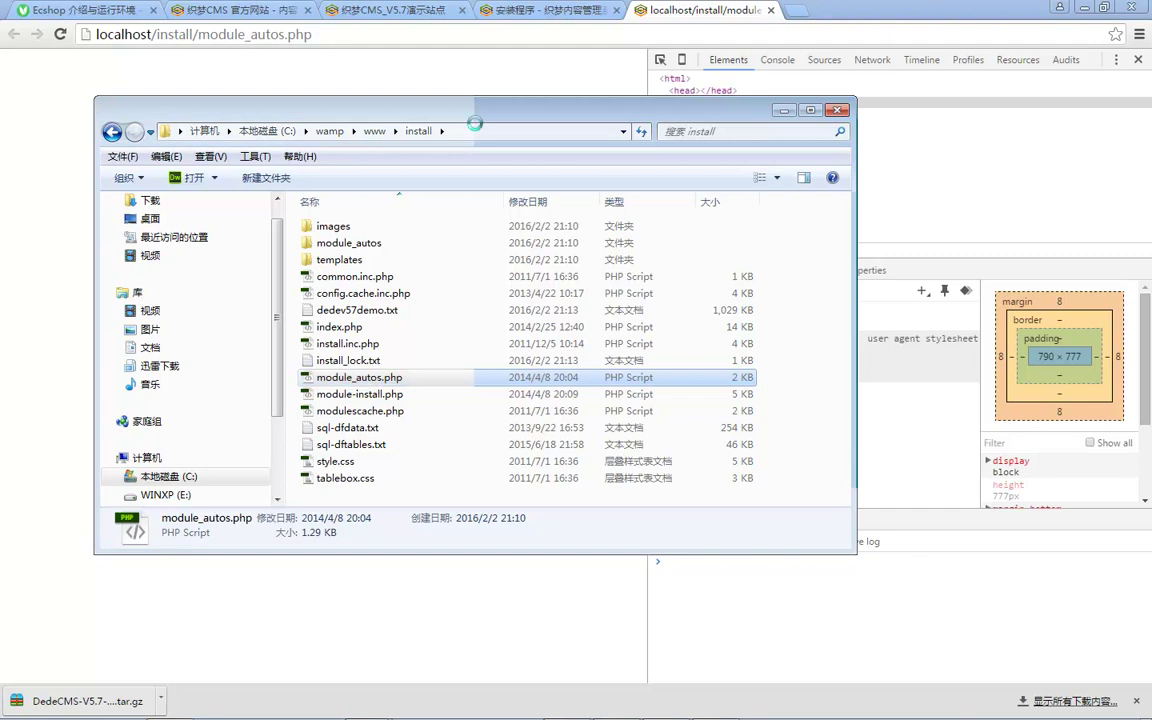
Step: Add echo time(); at the top of module_autos.php and reload it to test
click(573, 93)
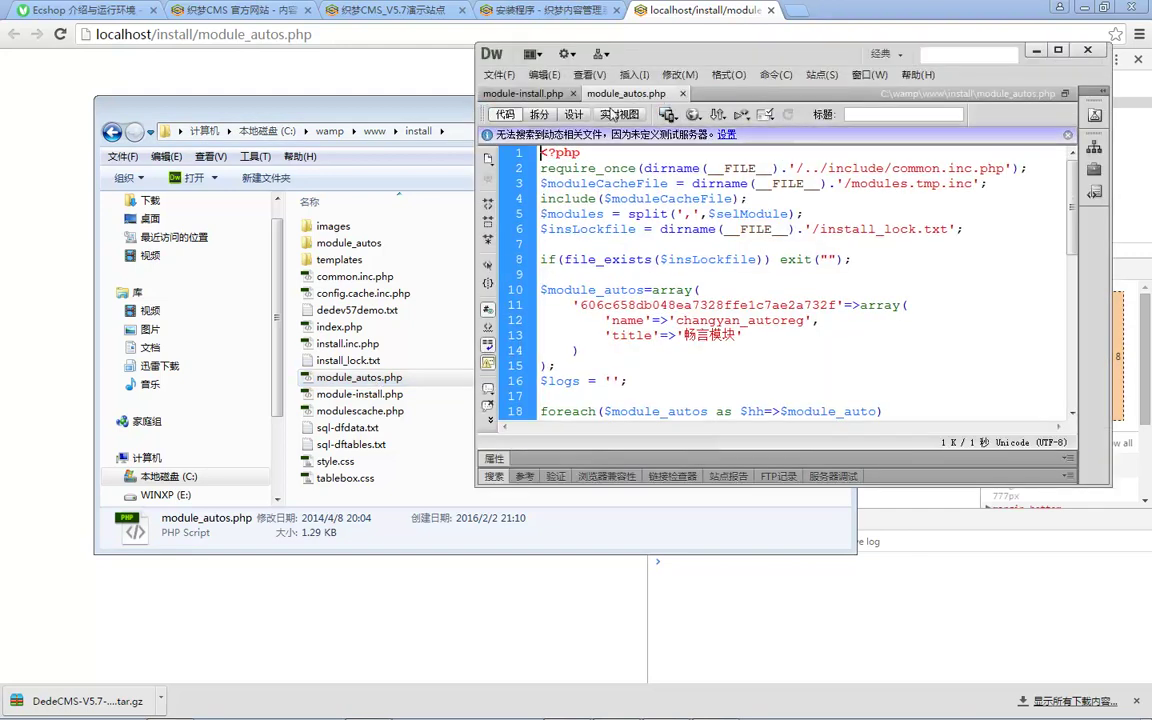
key(super+Right)
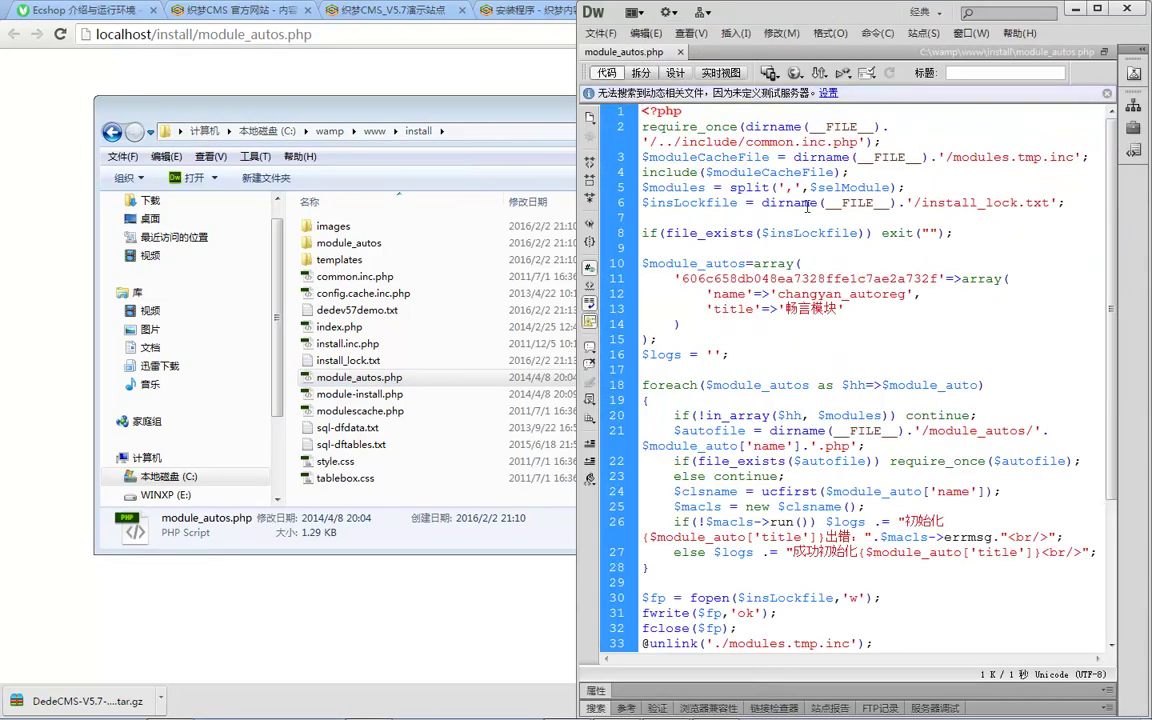
click(693, 117)
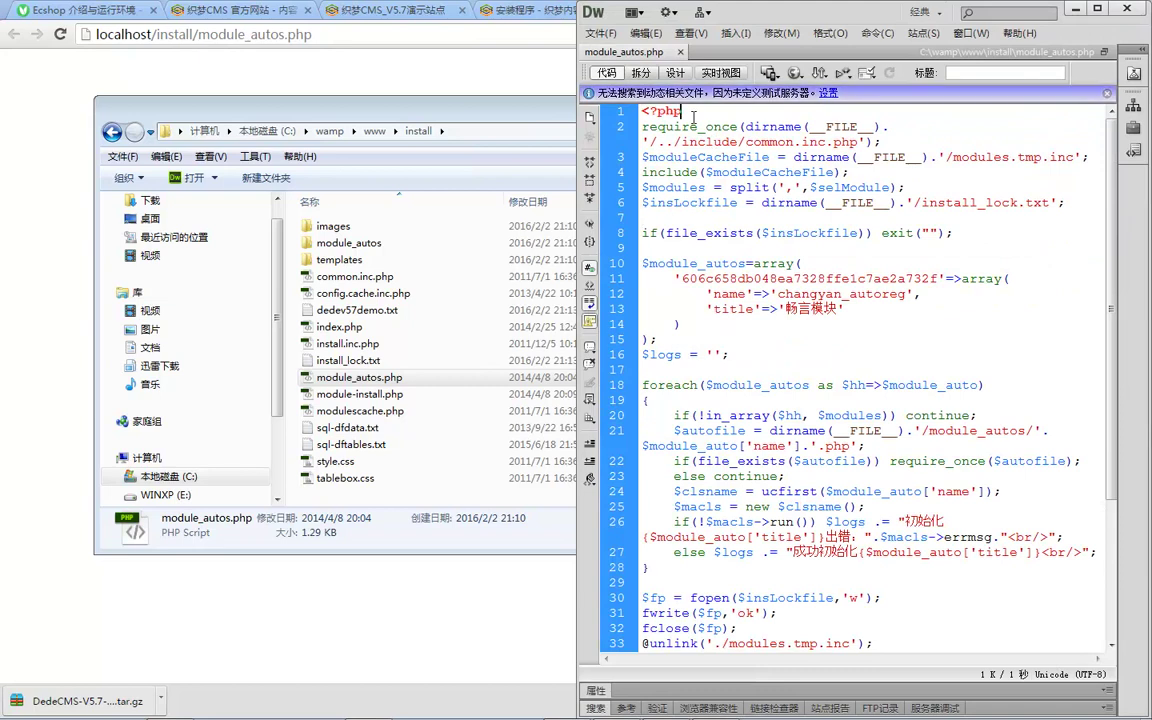
key(Return)
text(echo time())
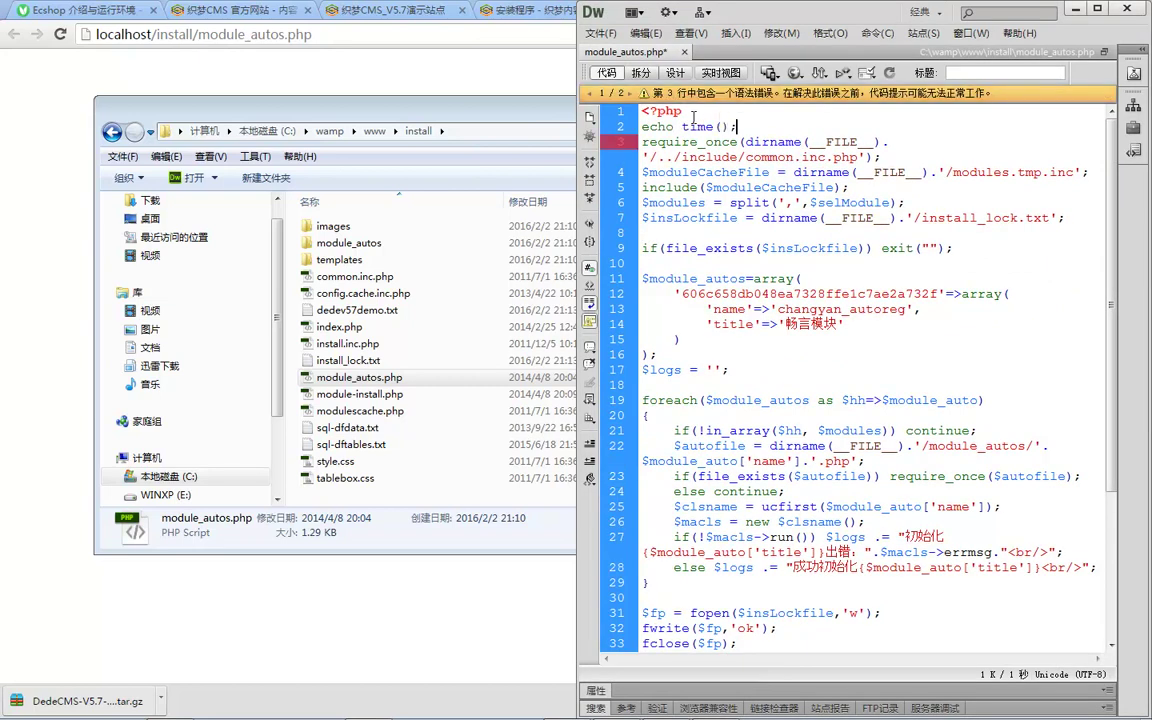
text(;)
key(Return)
click(489, 246)
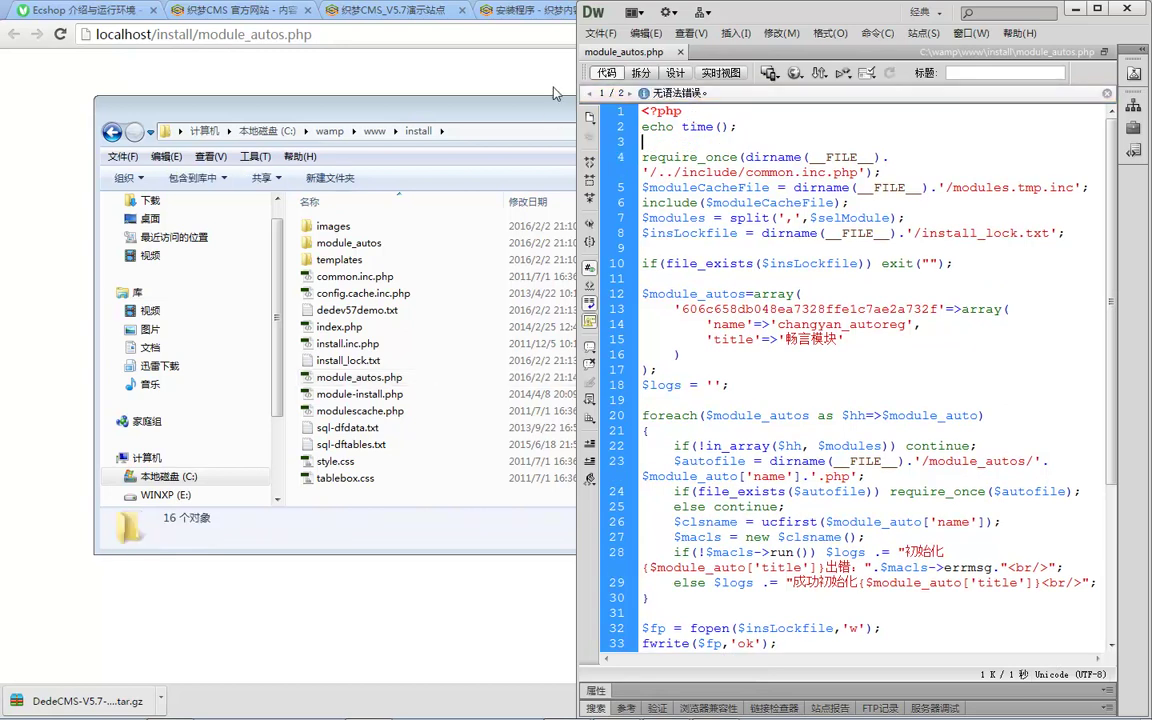
key(alt+Tab)
key(F5)
key(alt+Tab)
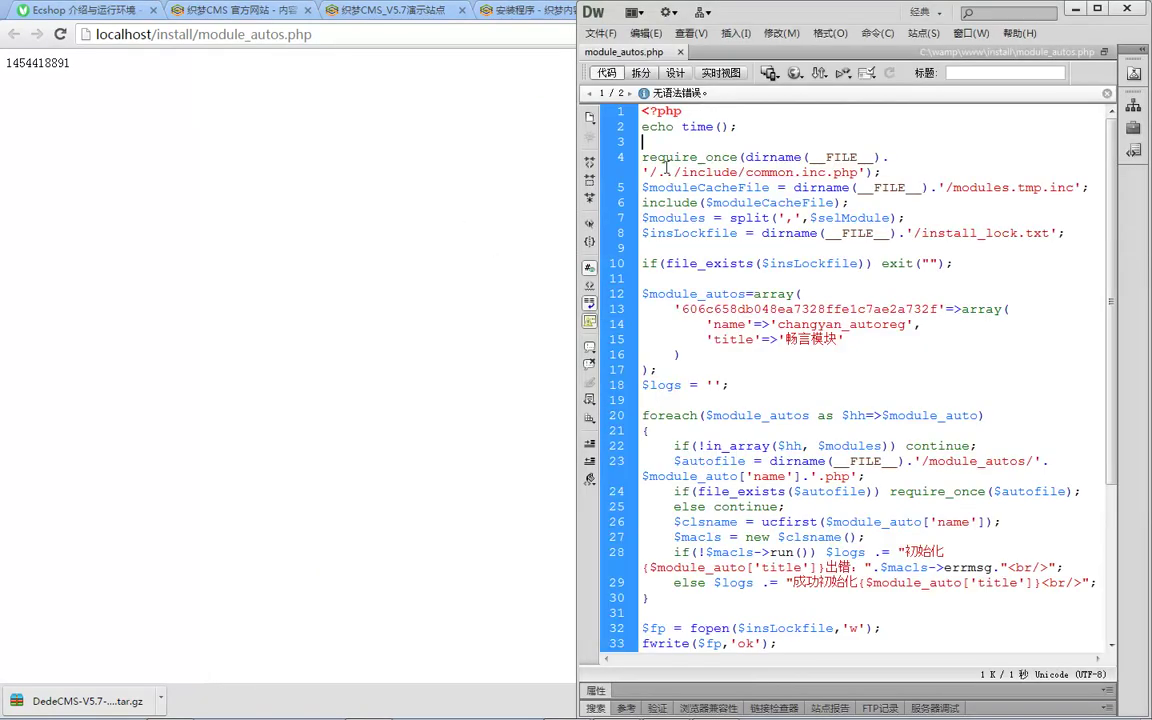
Step: Move echo time(); below the install_lock check, retest to a blank page, then delete it
key(BackSpace)
key(ctrl+z)
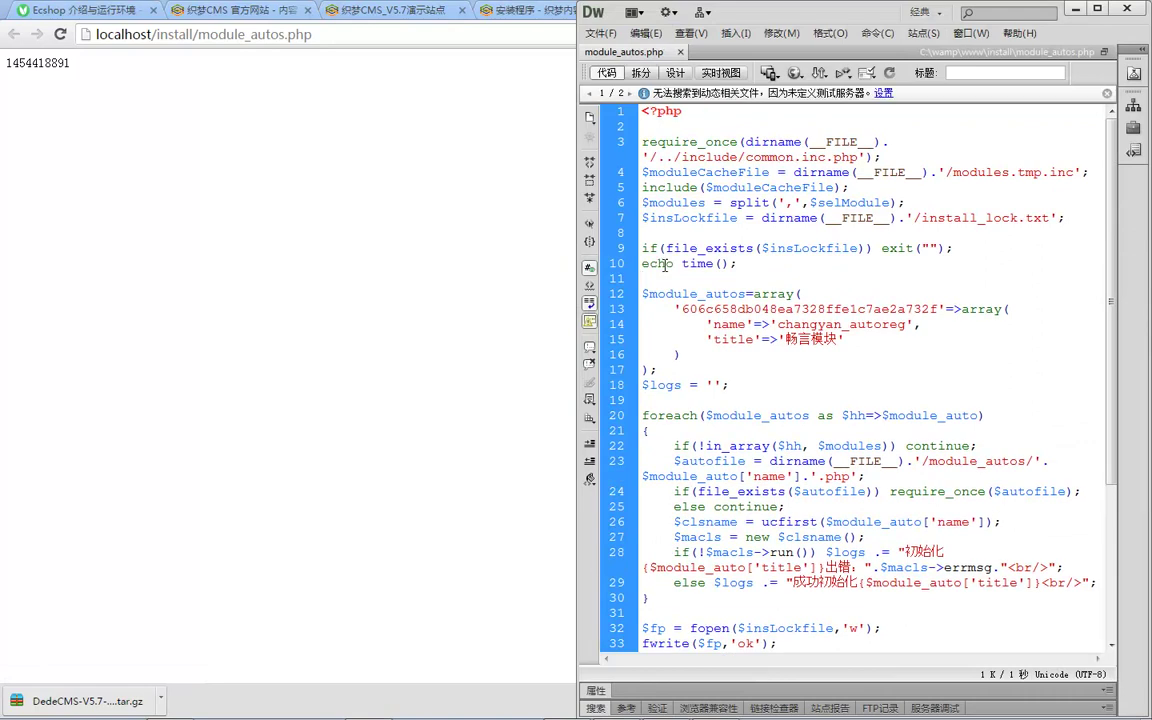
click(471, 279)
key(F5)
key(alt+Tab)
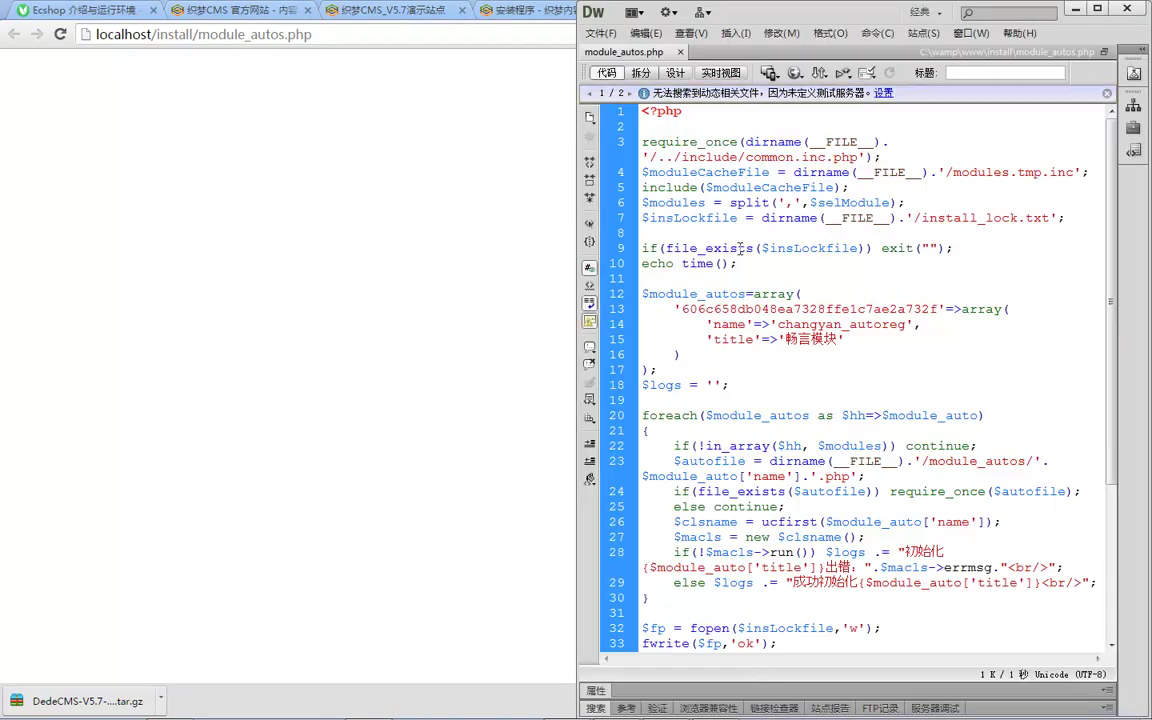
key(ctrl+y)
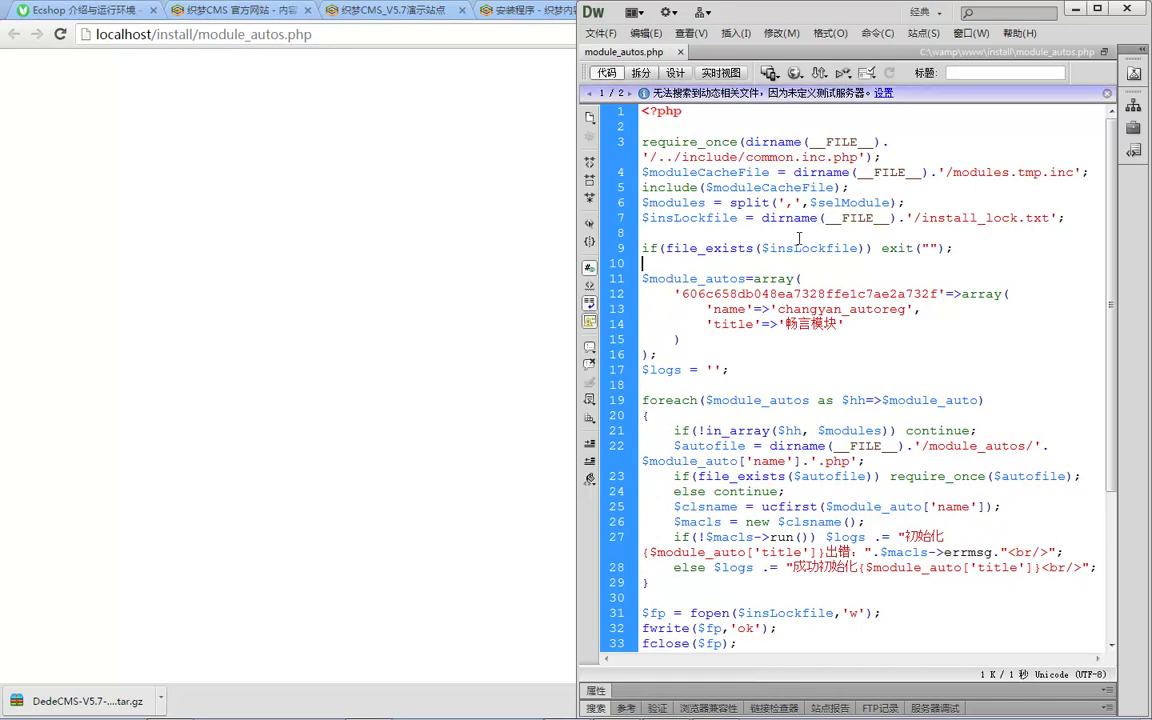
mouse_move(1012, 698)
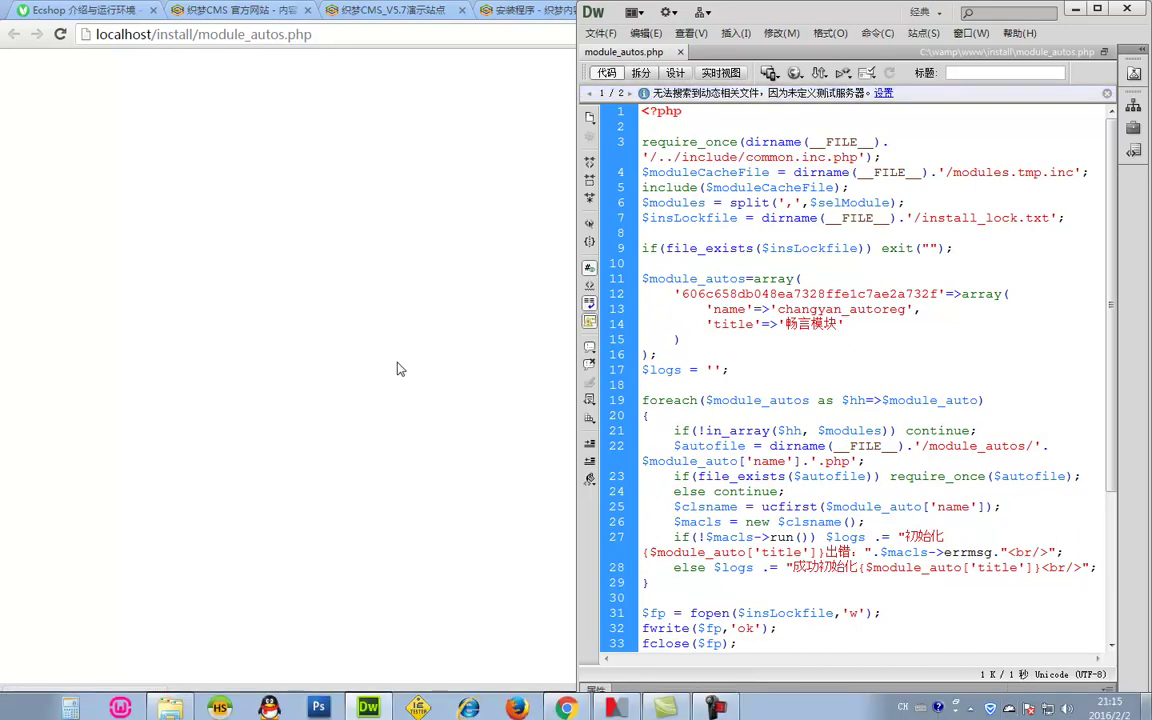
click(437, 377)
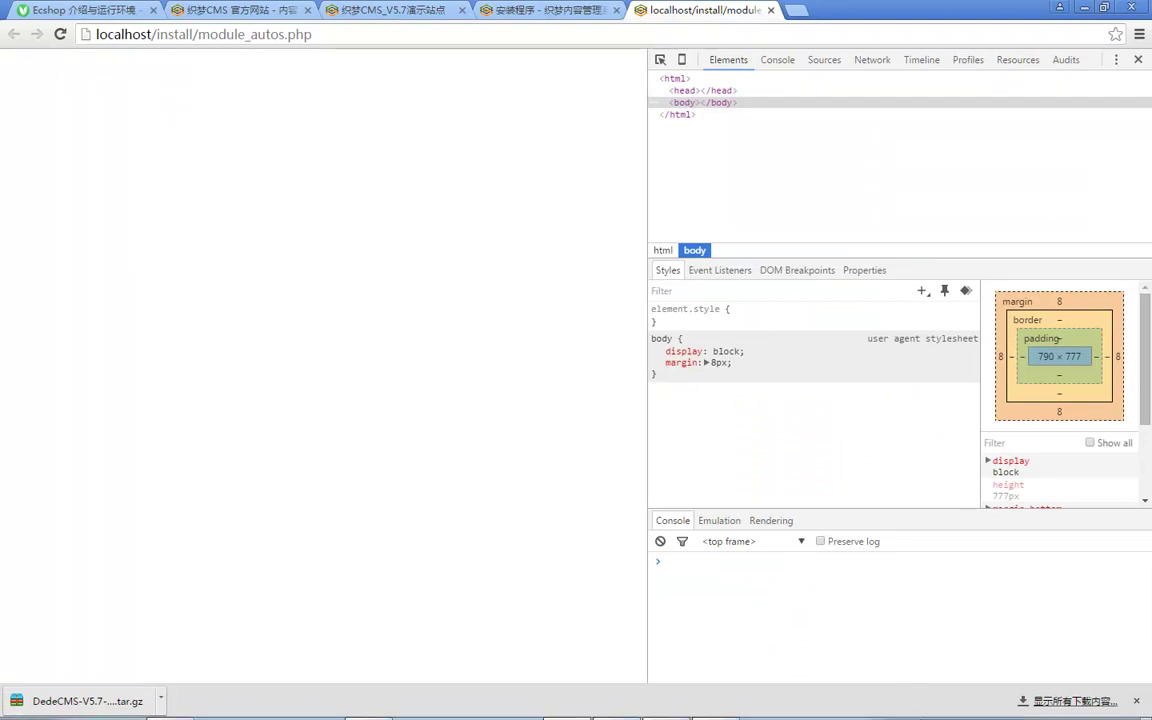
click(990, 704)
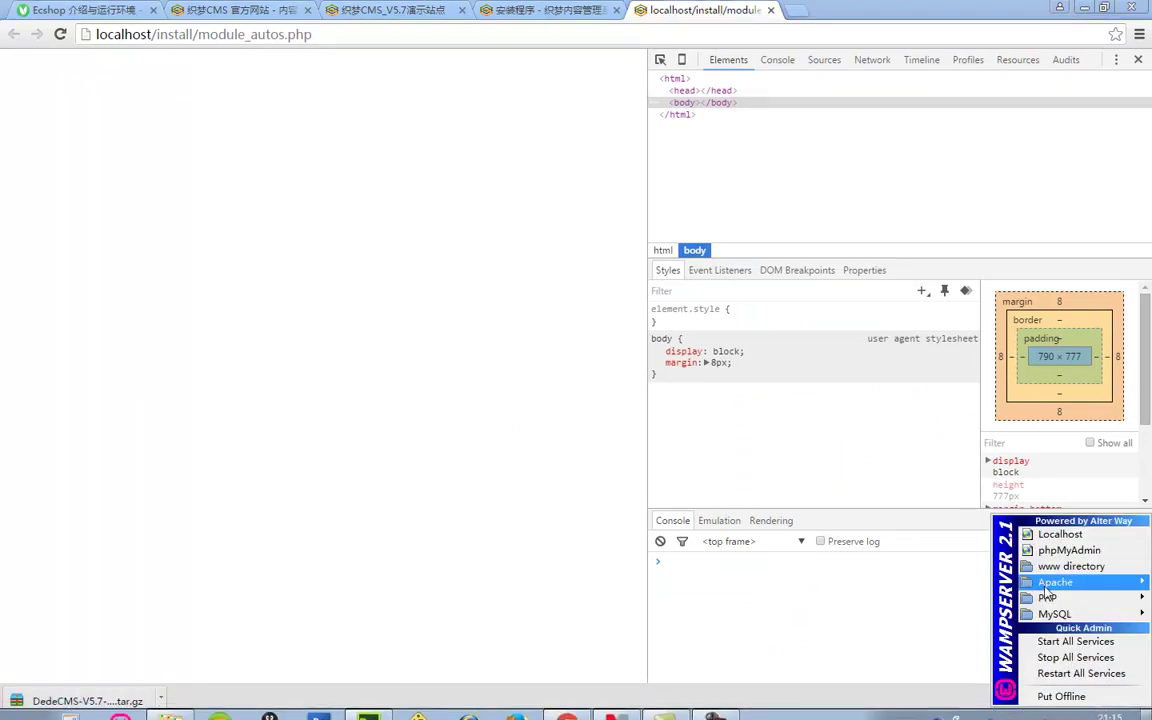
mouse_move(1050, 598)
click(930, 648)
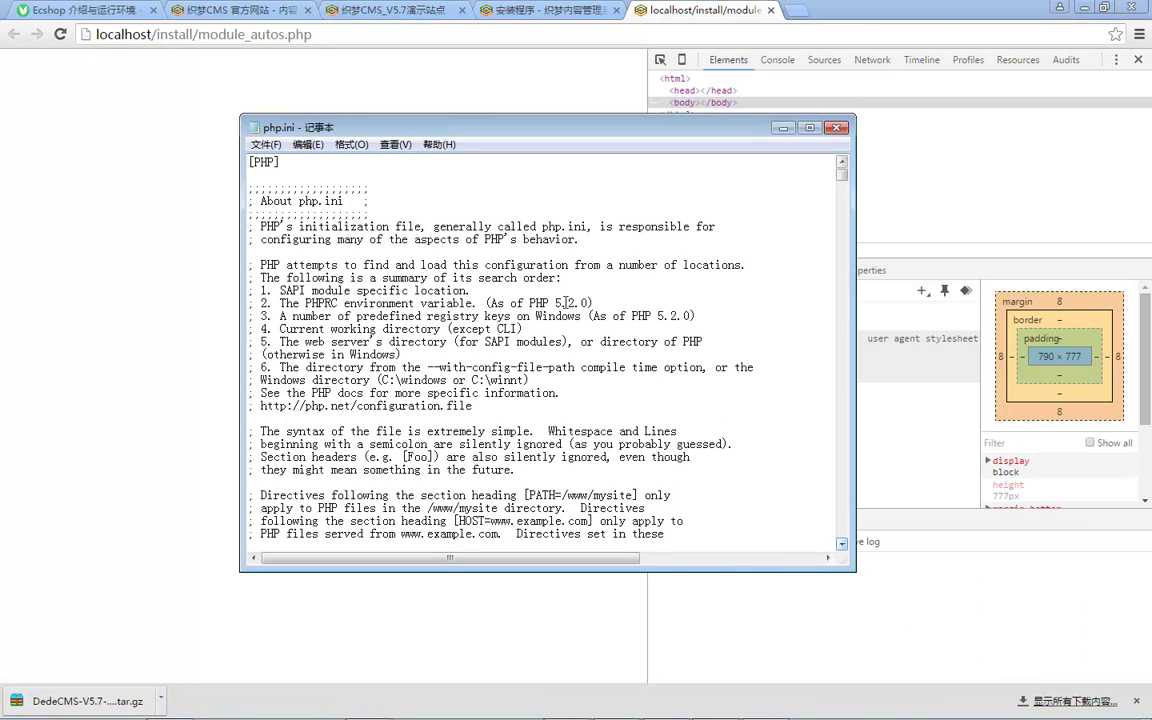
scroll(264, 393, down, 10)
scroll(638, 277, down, 2)
key(ctrl+f)
text(debug)
key(Return)
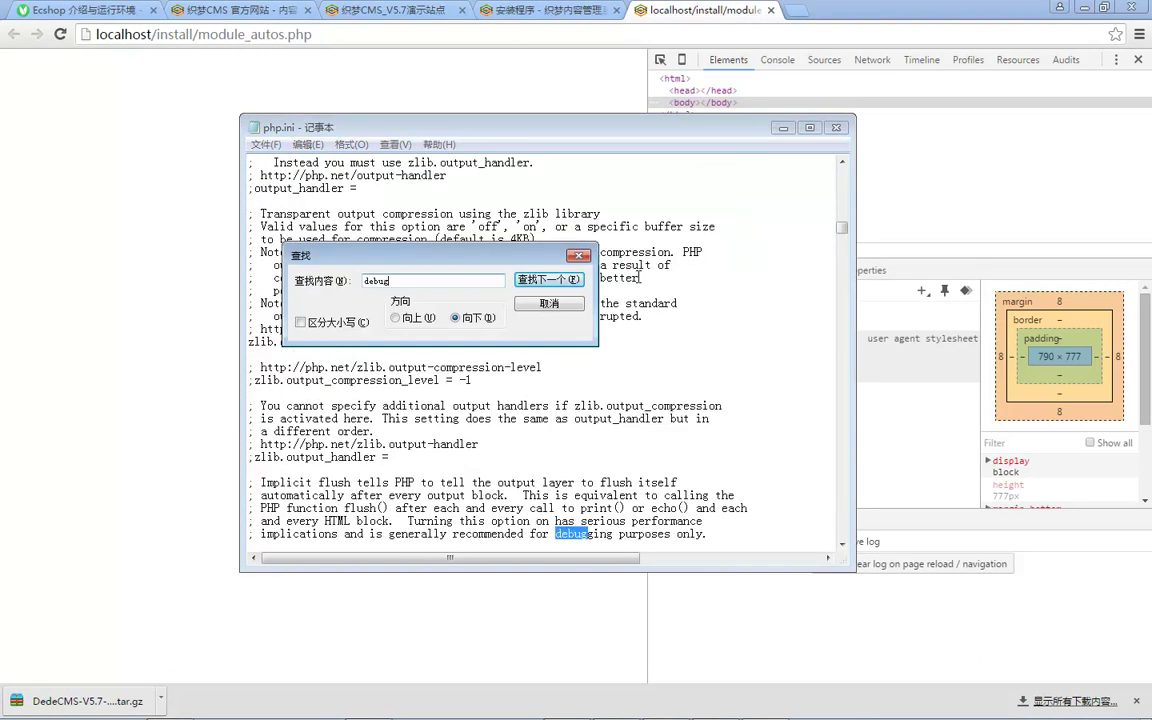
drag(842, 227, 855, 283)
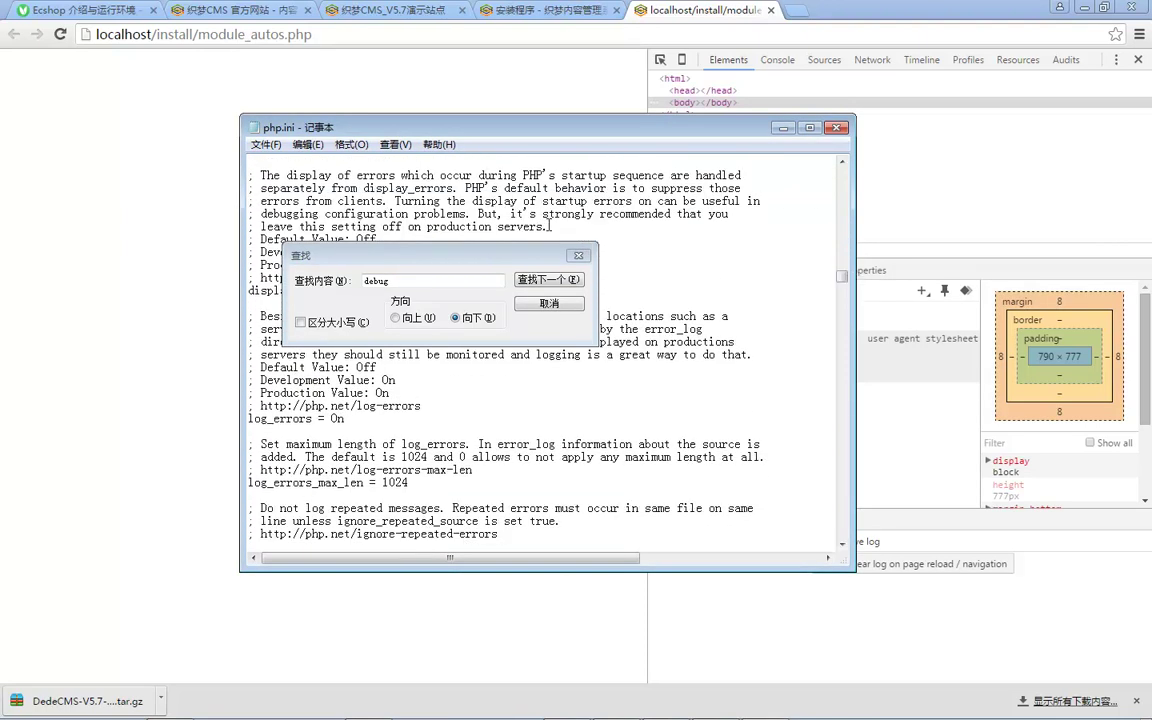
click(457, 277)
drag(420, 255, 654, 215)
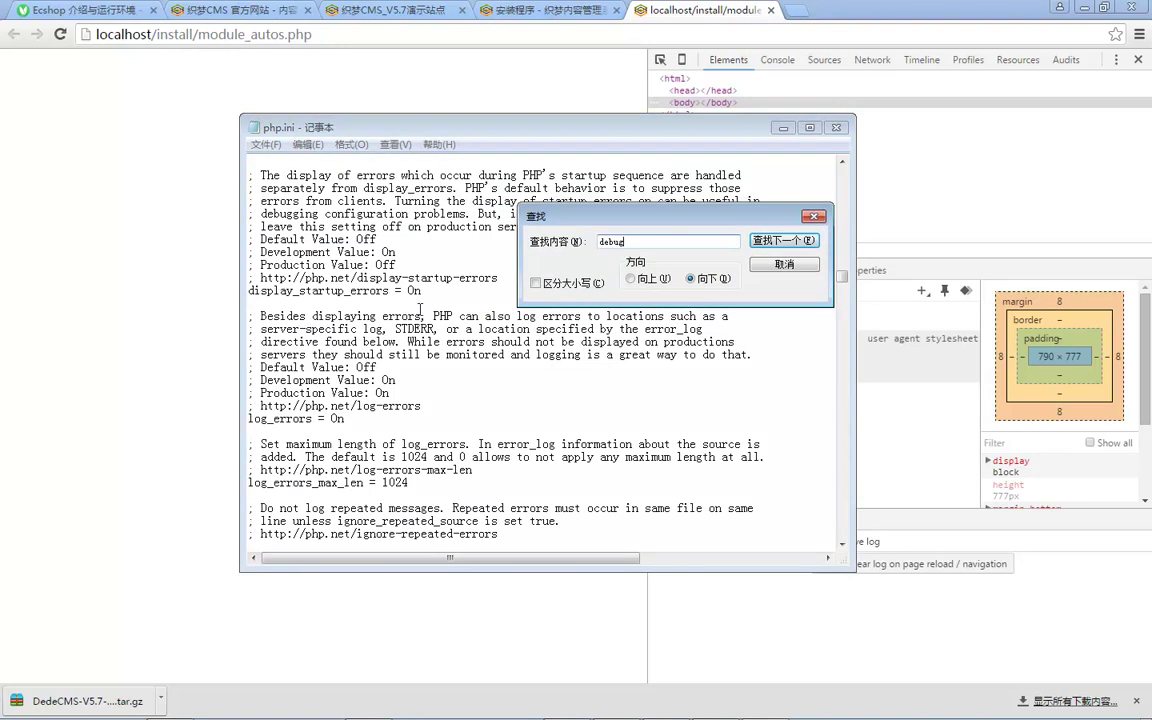
click(321, 281)
double_click(280, 422)
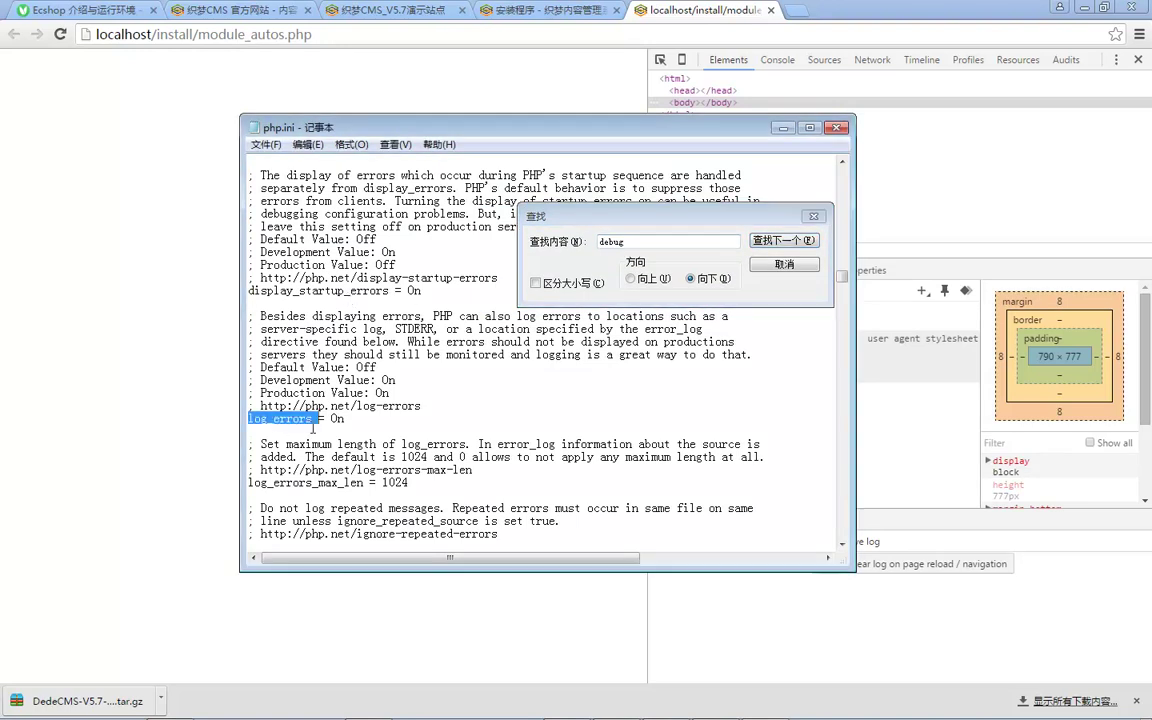
scroll(325, 430, down, 2)
scroll(328, 428, down, 6)
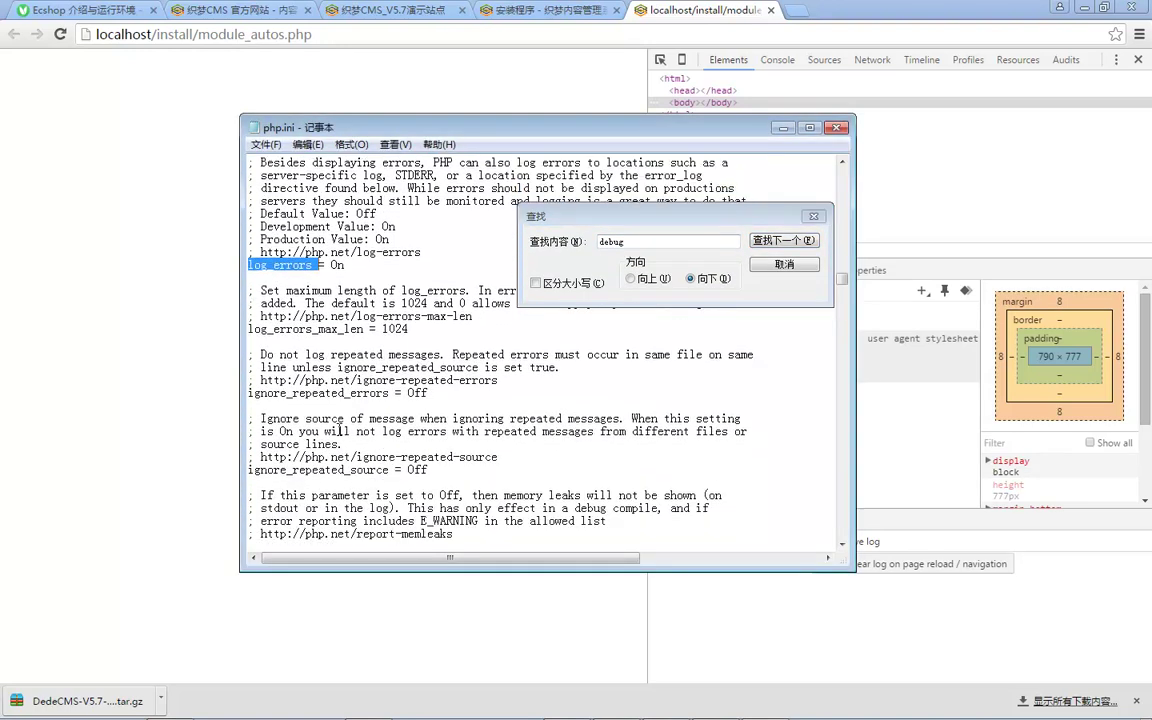
scroll(342, 430, down, 2)
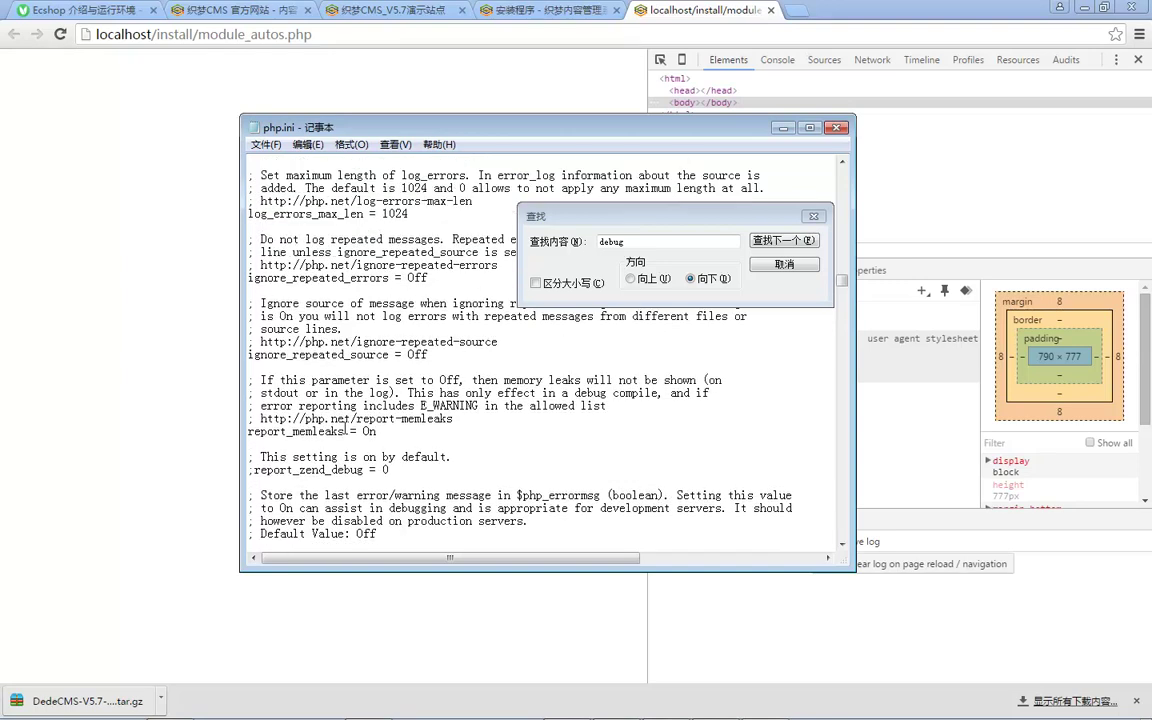
scroll(344, 430, down, 10)
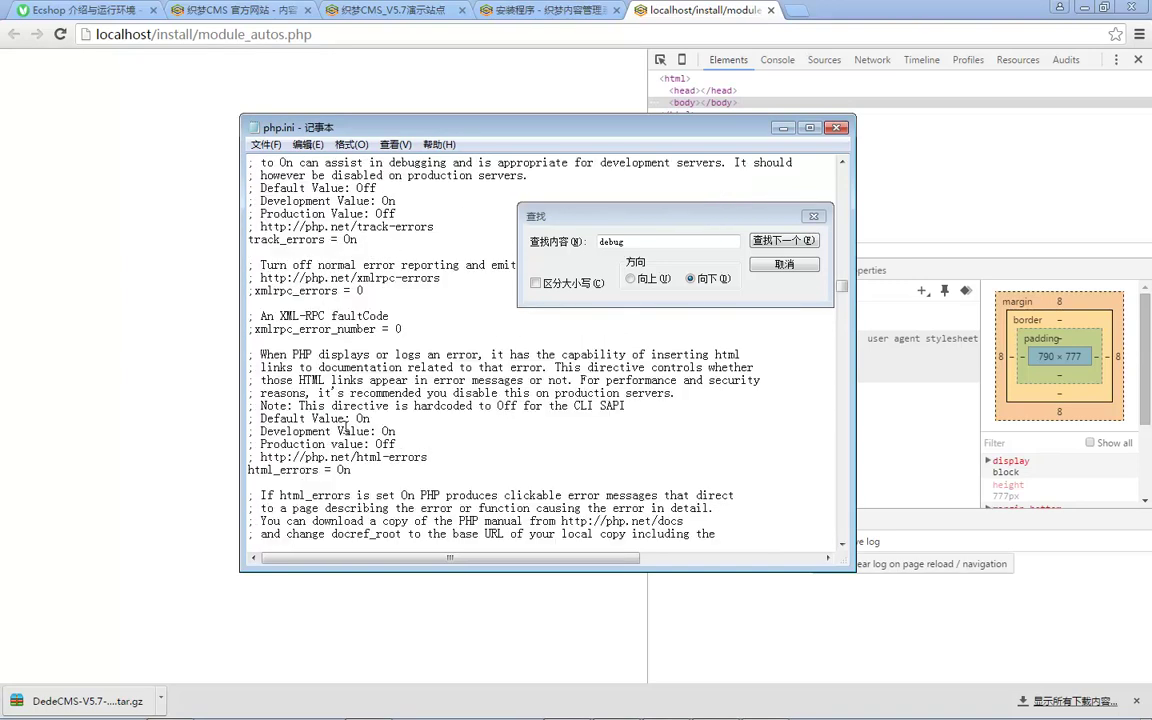
scroll(410, 411, down, 1)
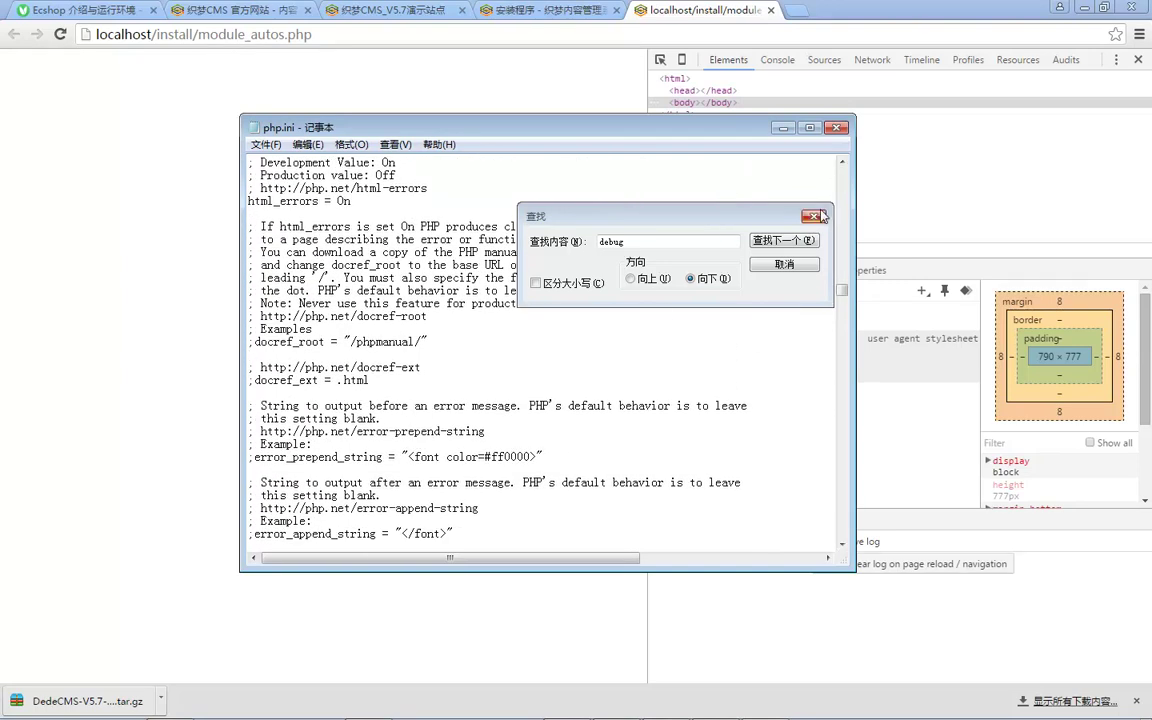
click(814, 216)
click(837, 128)
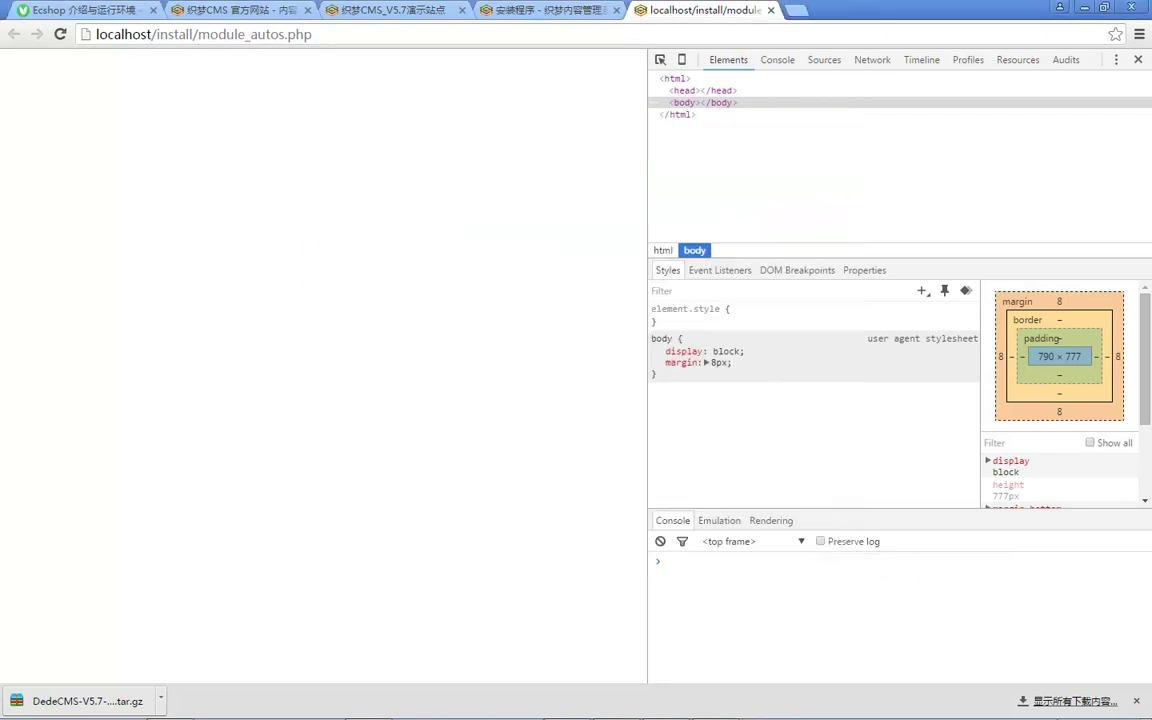
Step: Show the installer tab with DevTools Network open and the install_lock.txt message visible
click(1080, 705)
mouse_move(1080, 584)
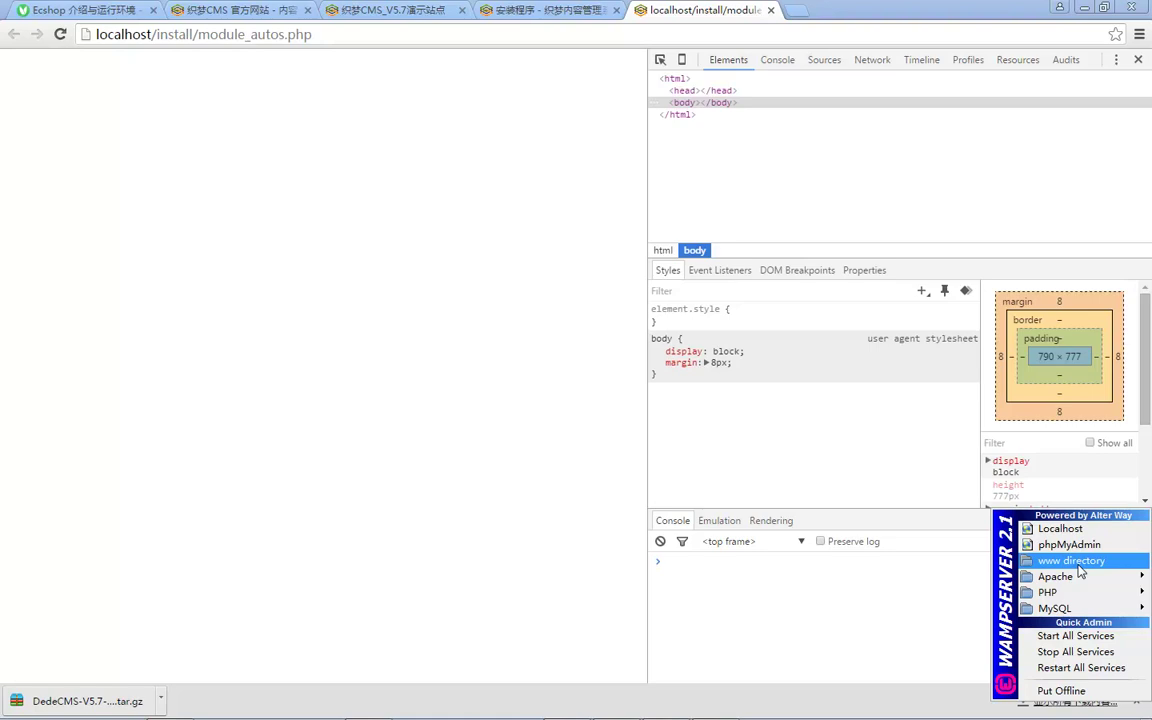
click(586, 44)
click(545, 10)
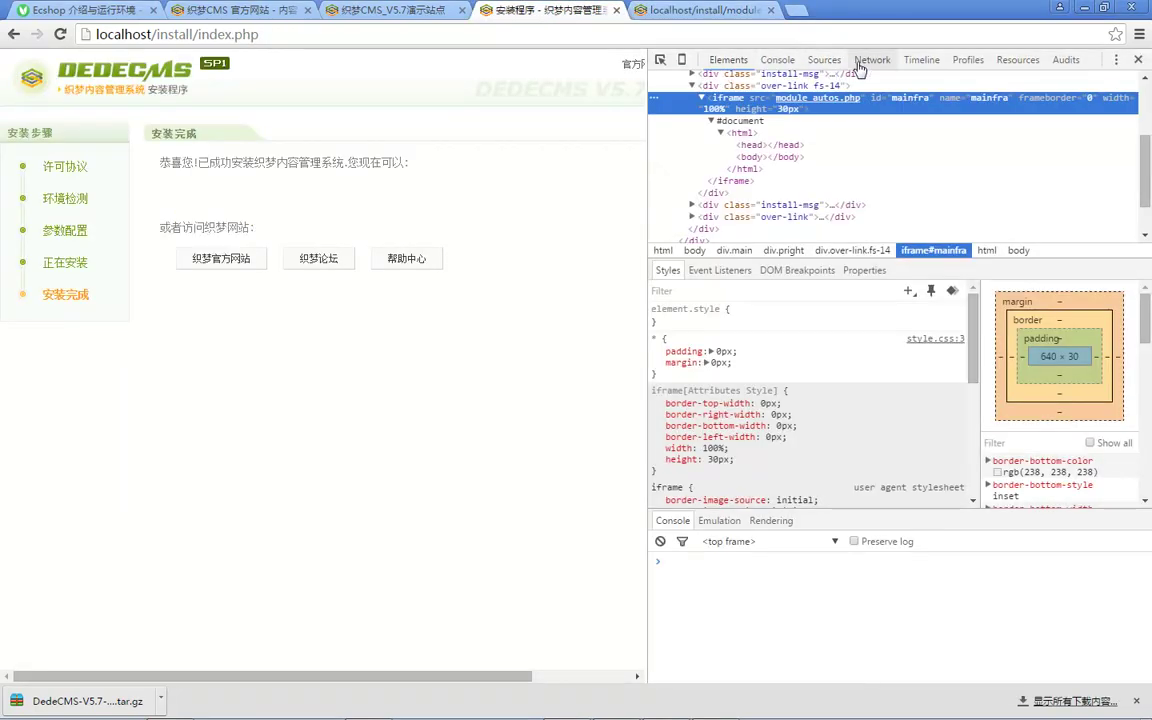
click(870, 60)
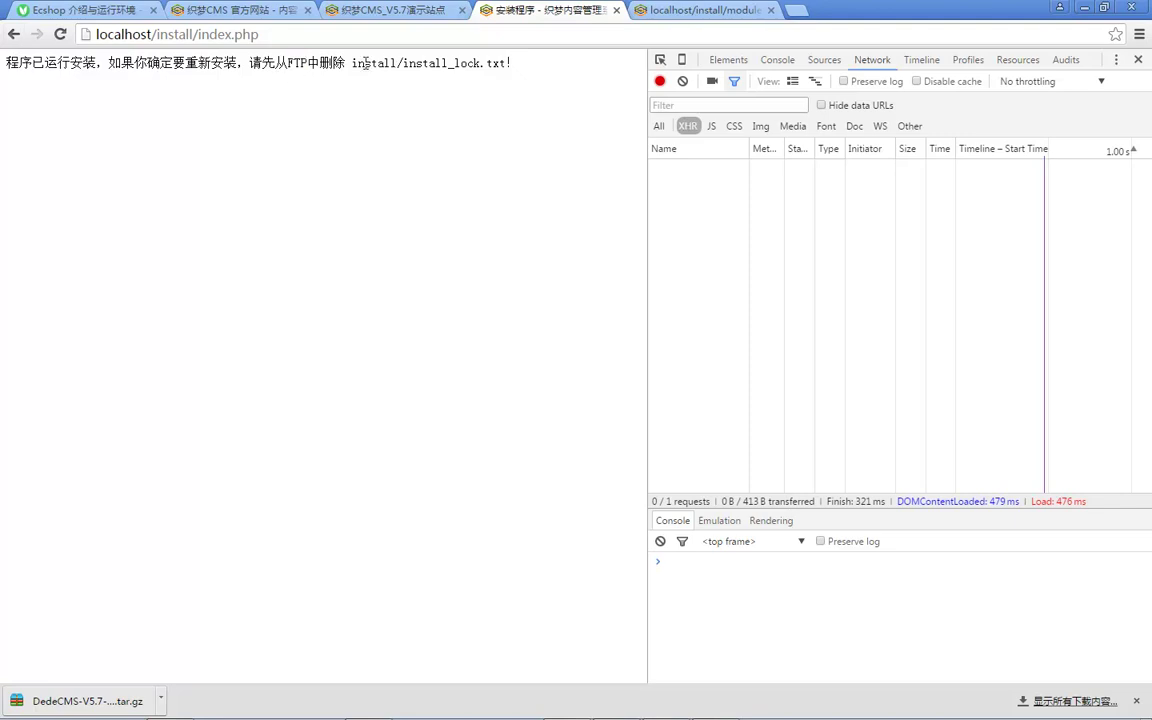
drag(433, 65, 360, 66)
Step: Trim /install/index.php from the installer address to load the localhost homepage
click(402, 68)
click(365, 12)
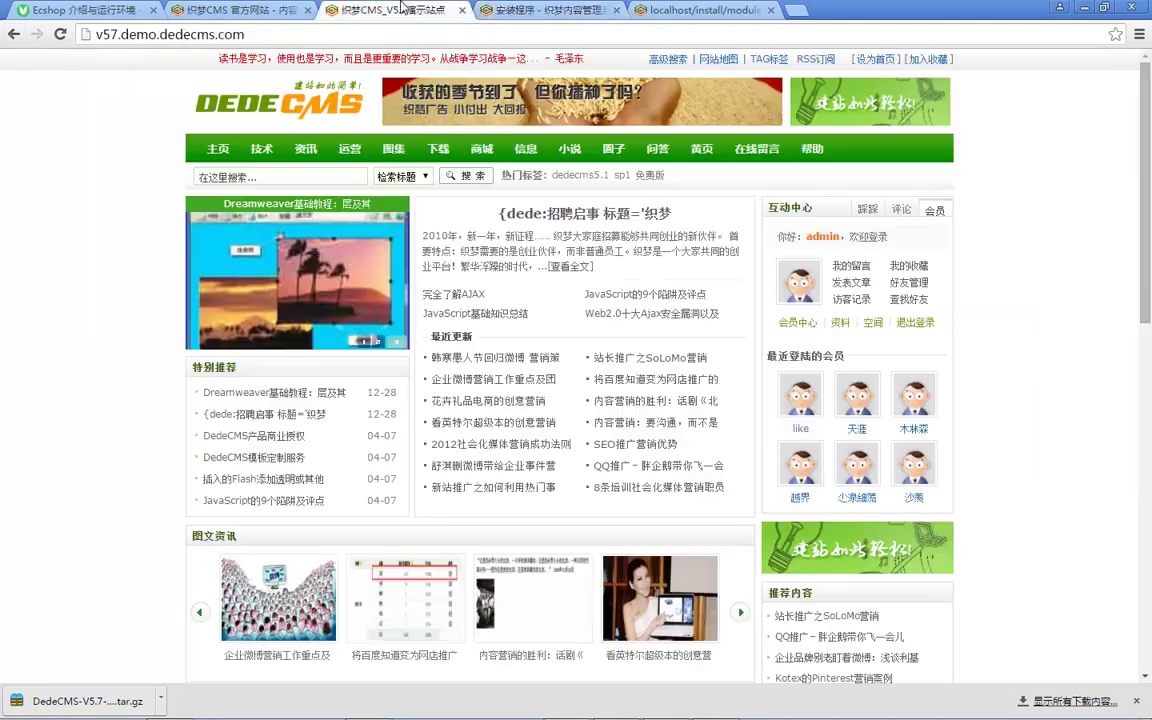
key(ctrl+Tab)
drag(145, 40, 260, 38)
key(BackSpace)
key(Return)
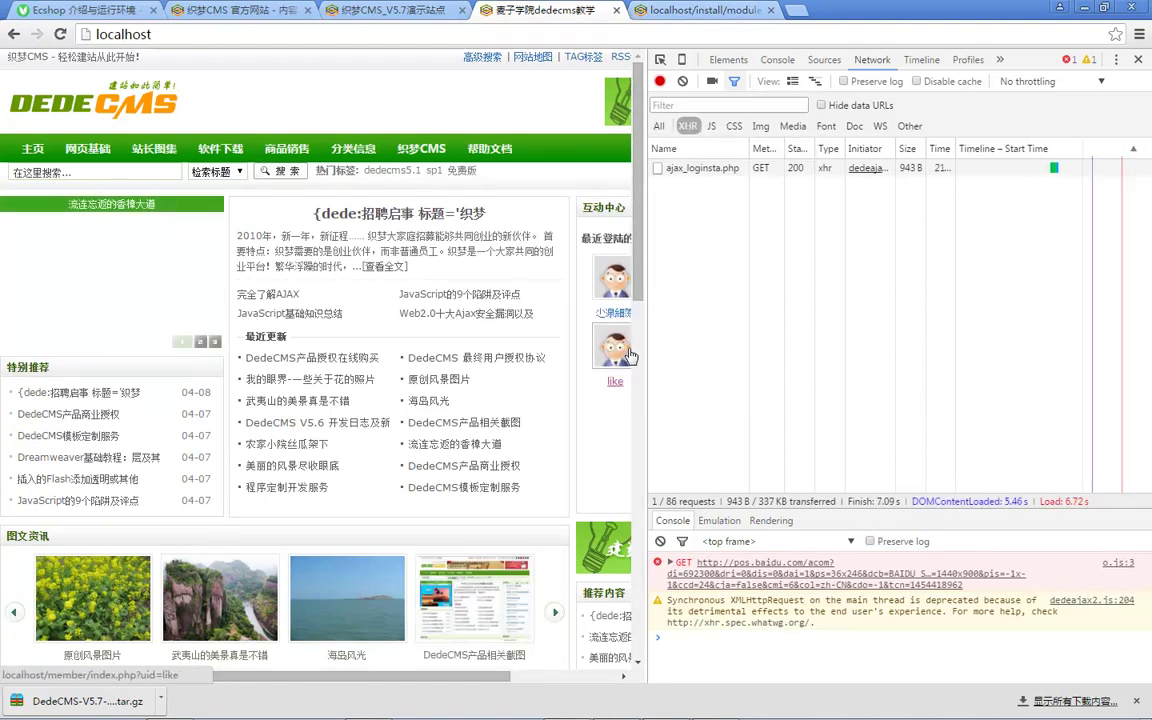
Step: Close DevTools and the module_autos.php tab, then refresh the localhost homepage
click(1142, 62)
click(718, 12)
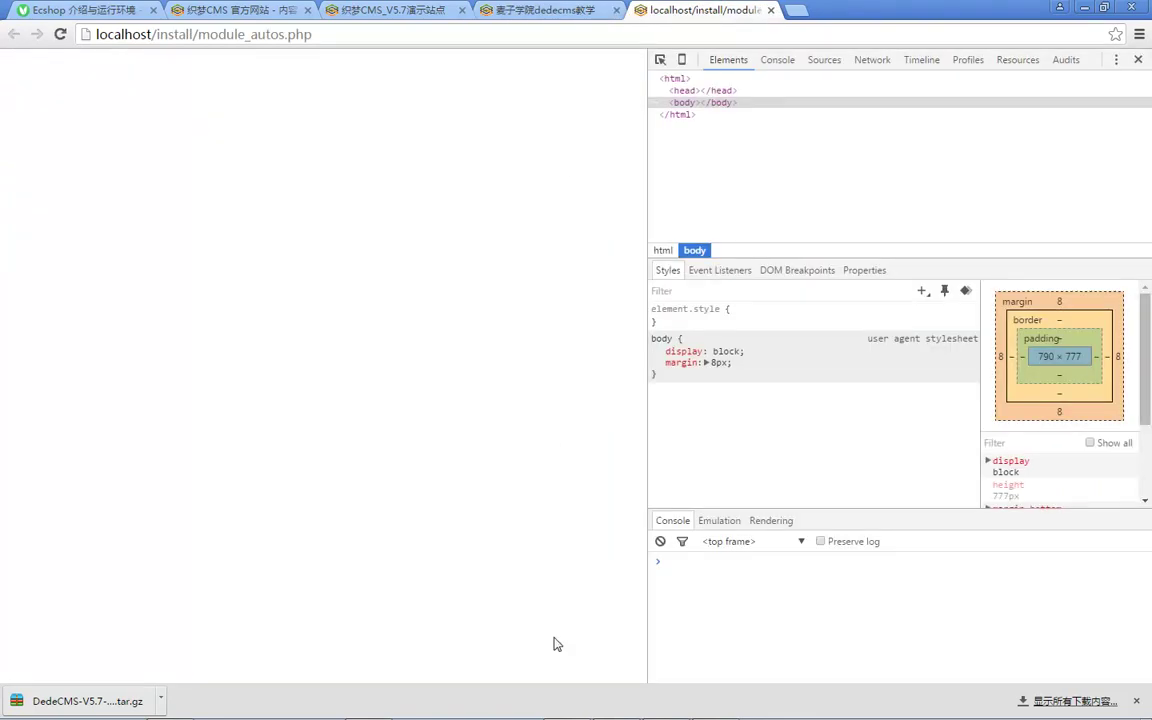
click(770, 10)
key(F5)
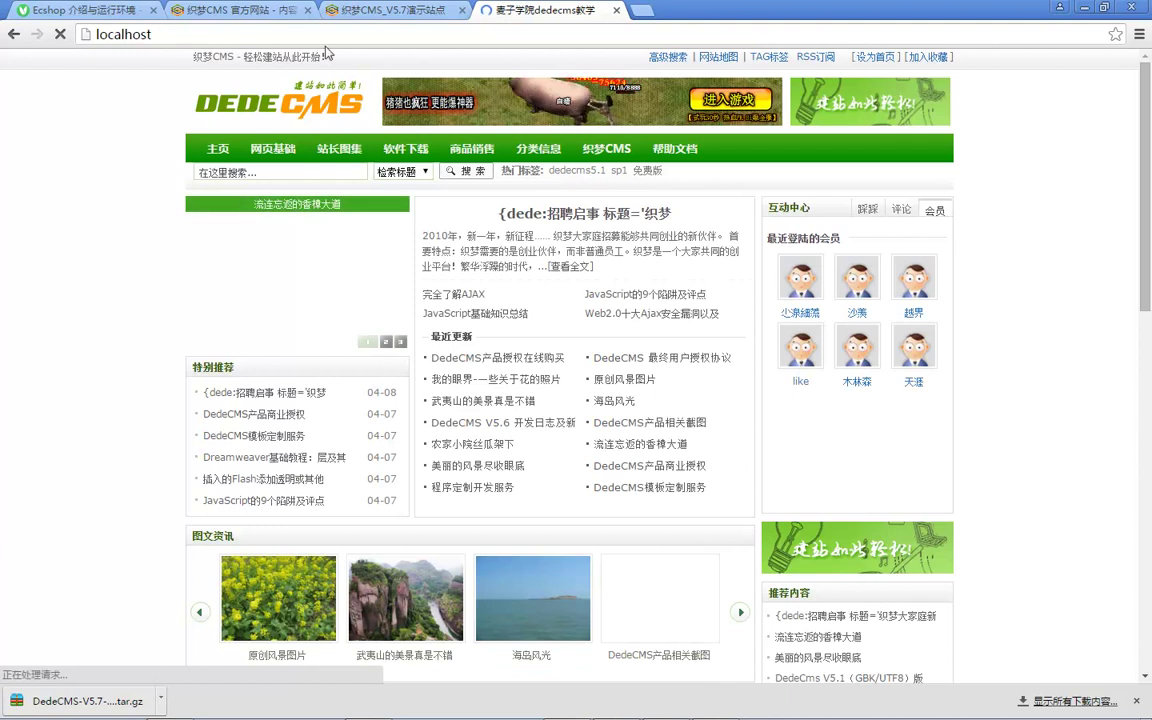
click(236, 33)
click(461, 10)
click(306, 10)
scroll(265, 450, down, 9)
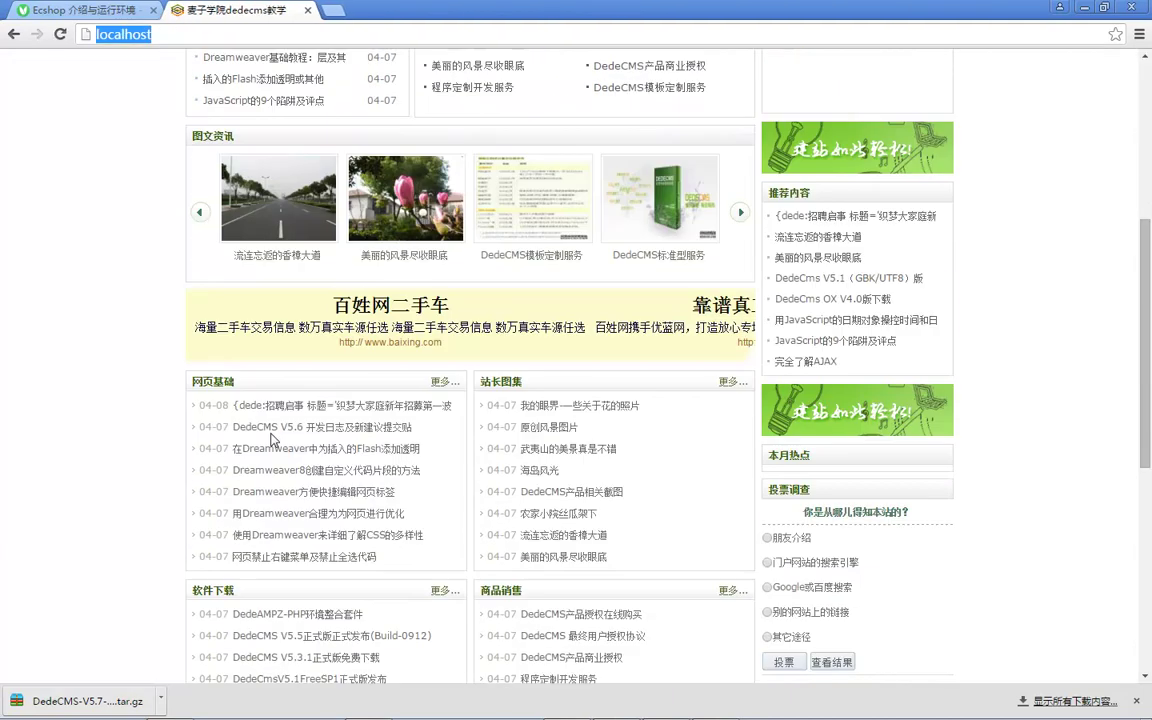
scroll(667, 309, up, 5)
scroll(667, 309, up, 4)
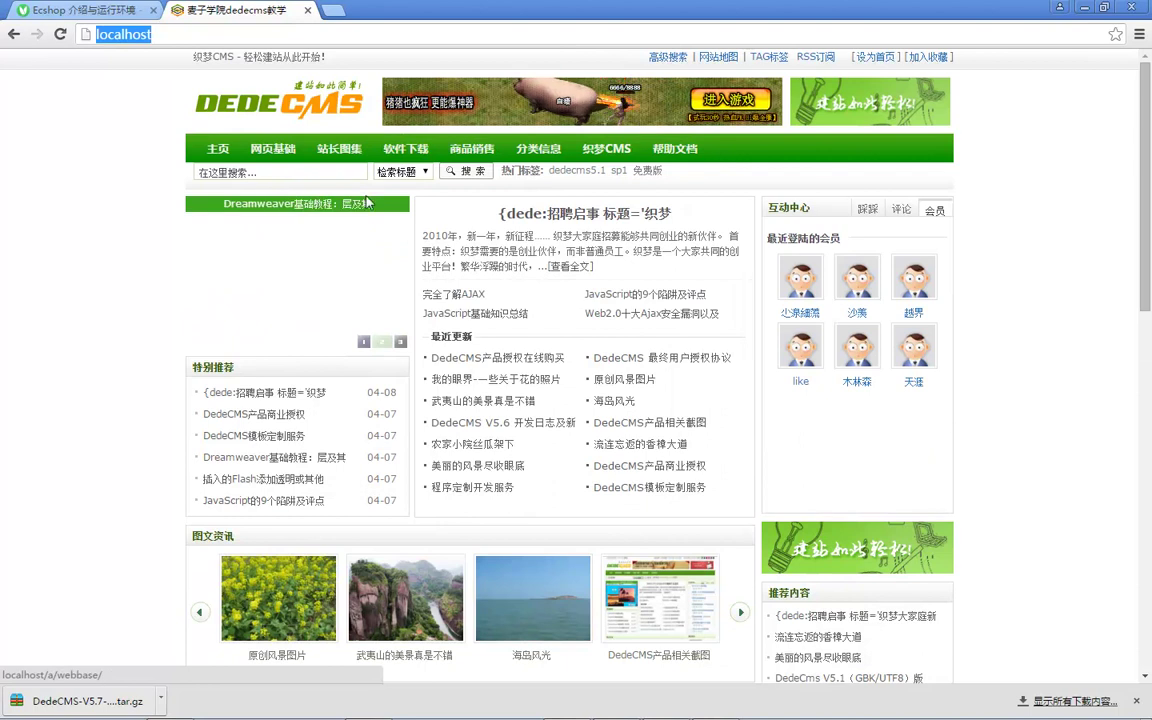
scroll(490, 254, down, 3)
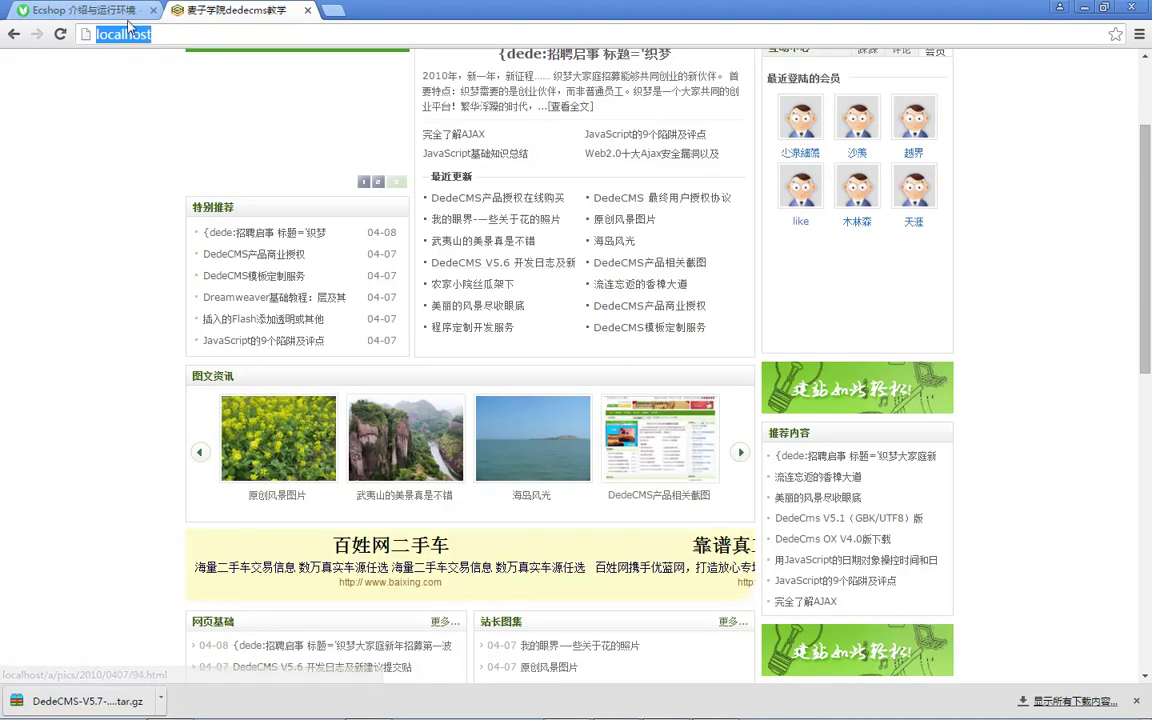
scroll(579, 250, down, 5)
scroll(576, 257, down, 3)
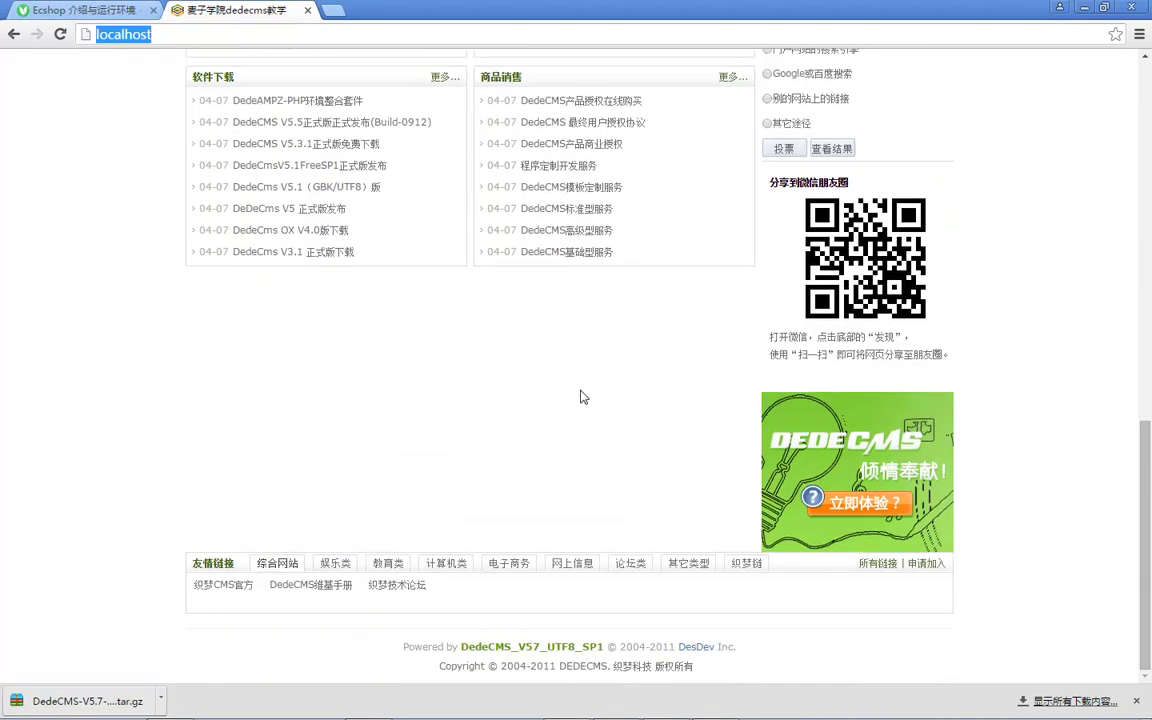
scroll(540, 395, up, 1)
scroll(510, 404, down, 1)
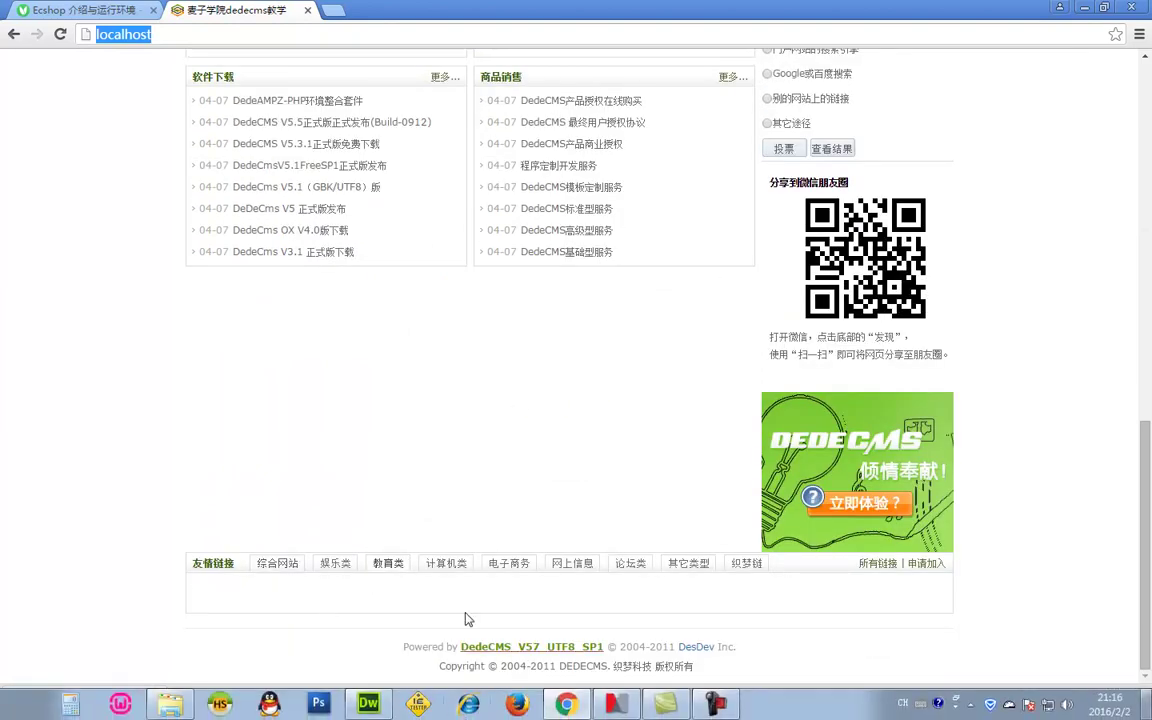
scroll(466, 598, up, 8)
scroll(466, 598, up, 2)
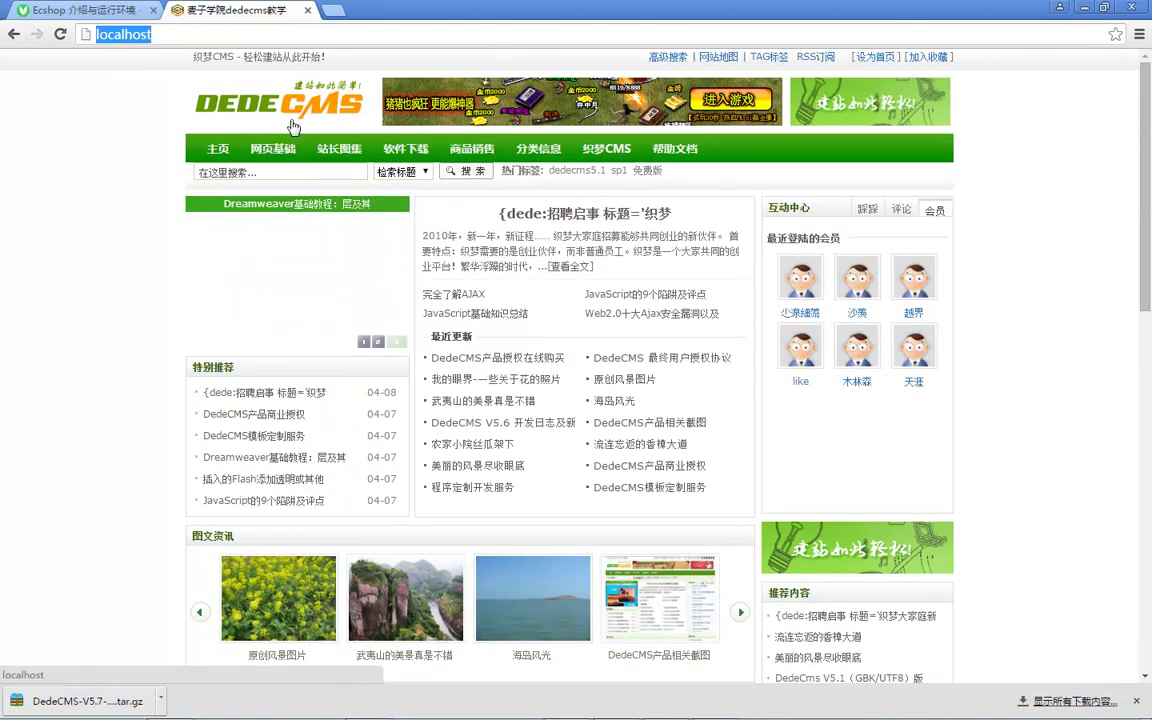
click(256, 31)
Step: Try localhost/admin, then load the admin login page at localhost/dede
text(/admin)
key(Return)
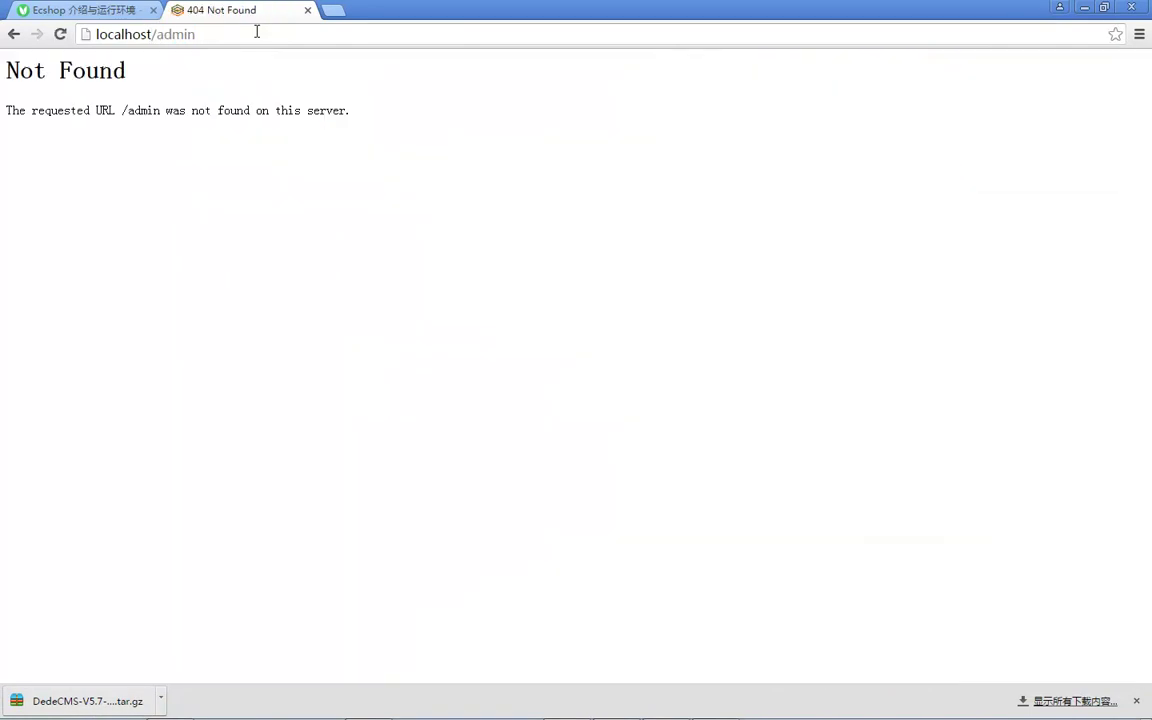
double_click(182, 38)
text(dede)
key(Return)
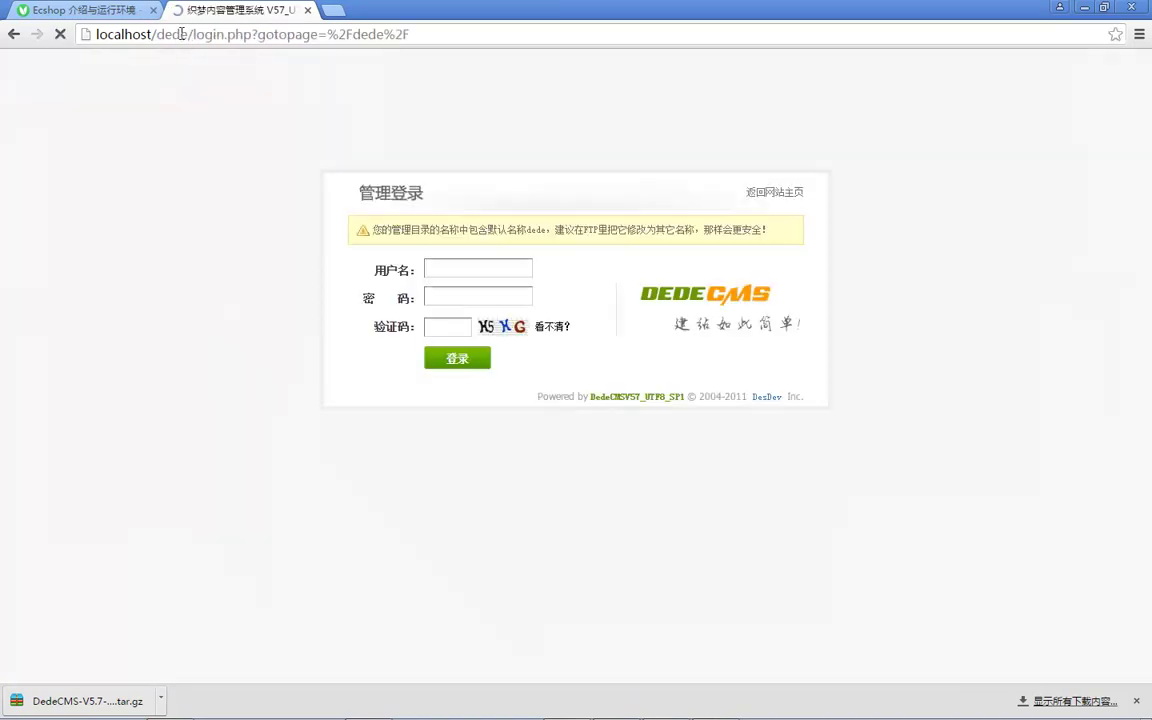
Step: Log in as the admin user with the account password and the captcha code
double_click(485, 268)
text(admin)
key(Tab)
text(a)
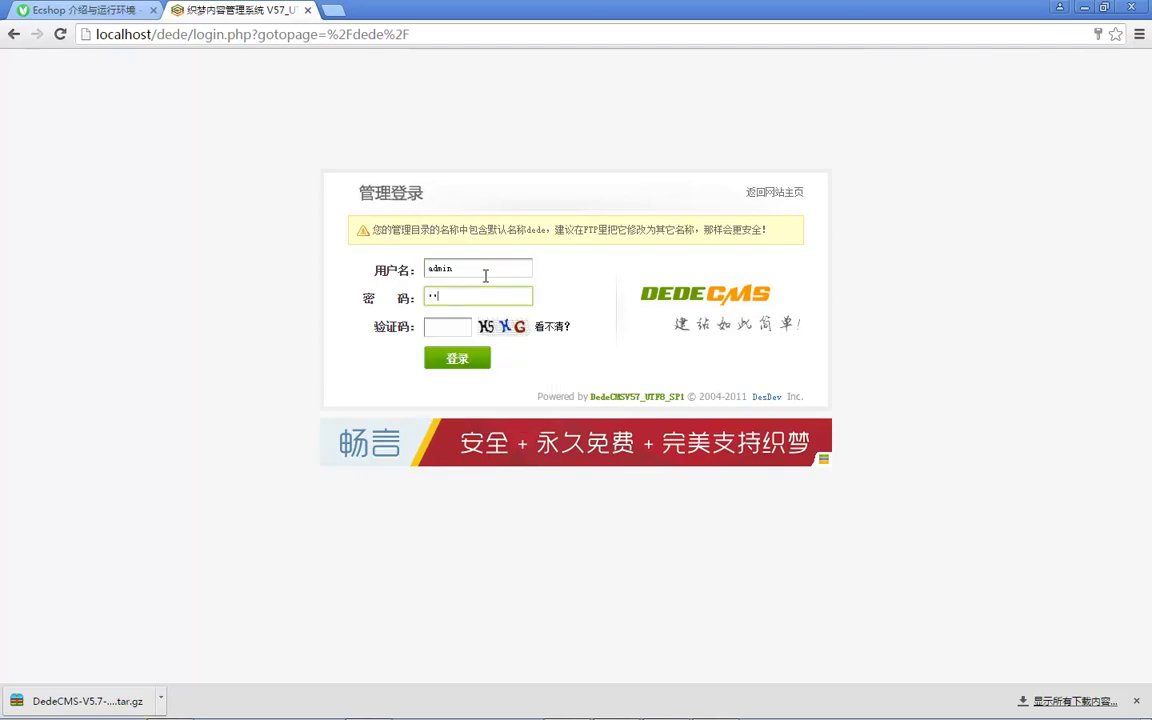
text(dmin)
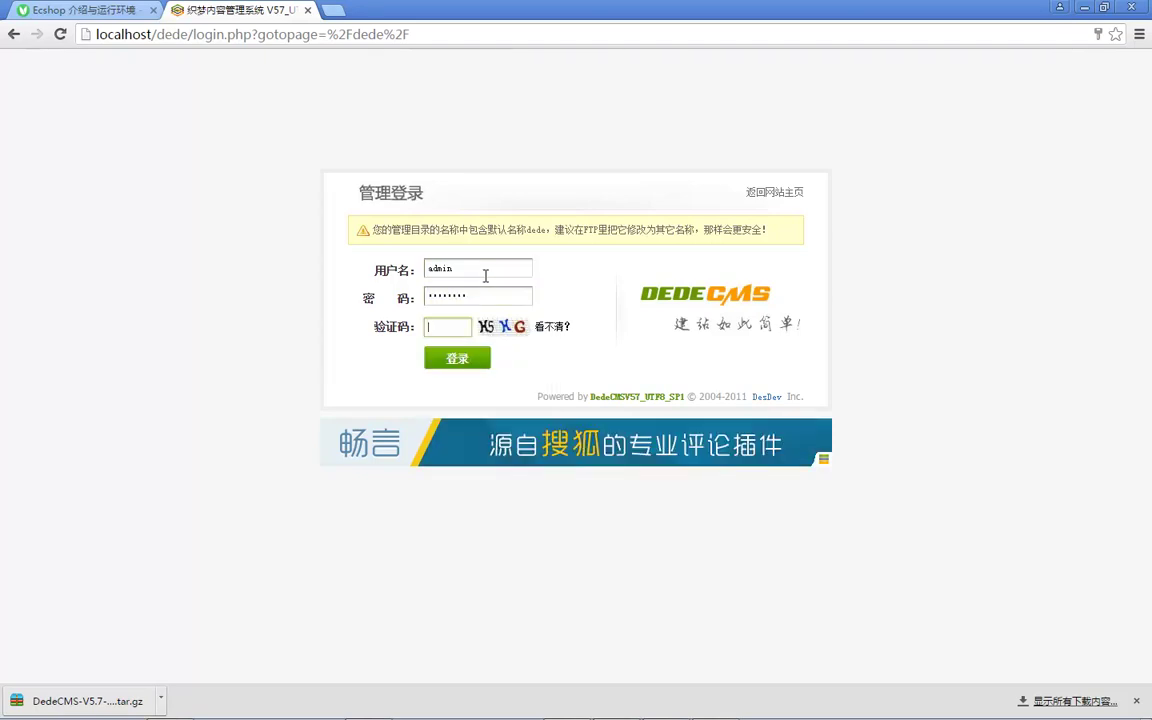
key(Tab)
text(H5HG)
key(Return)
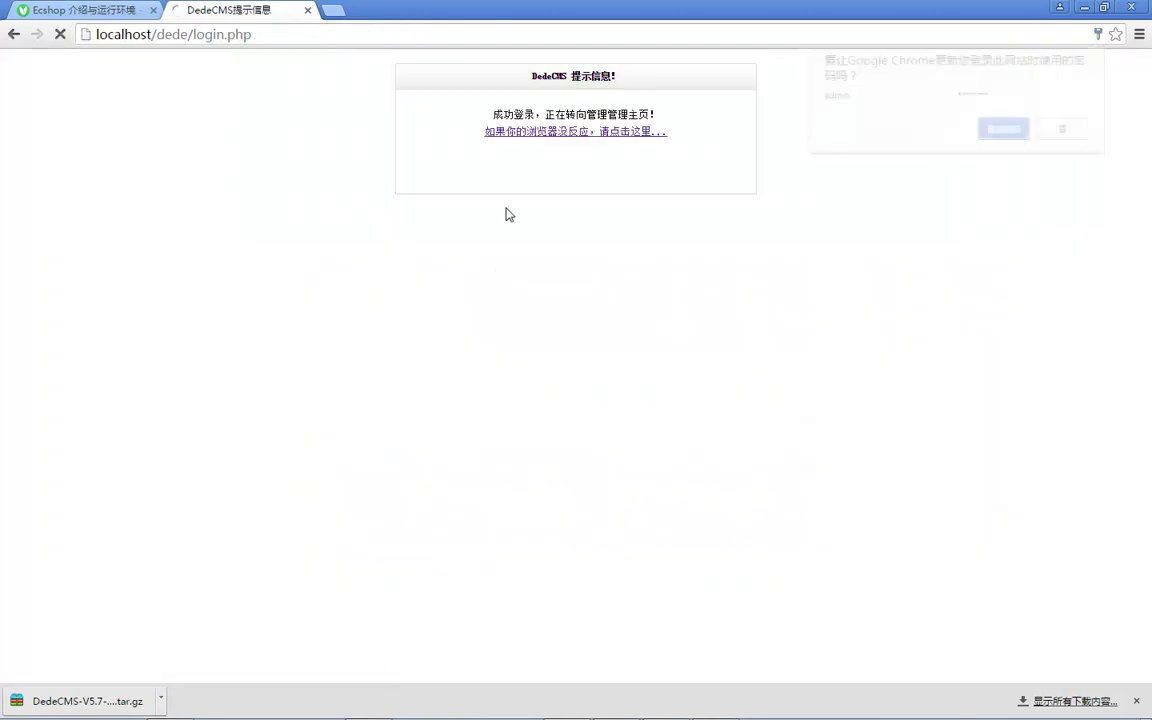
scroll(300, 280, down, 3)
scroll(445, 235, up, 3)
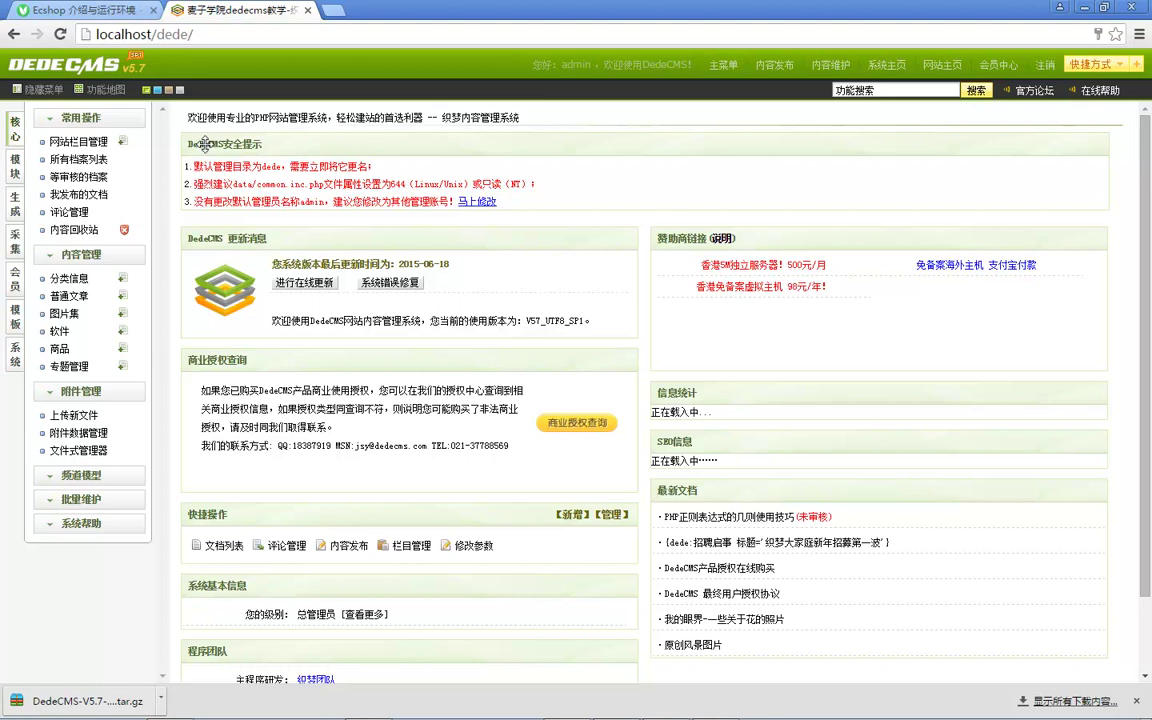
Step: Rename the dede folder in C:\wamp\www to maizidede in Explorer
click(277, 166)
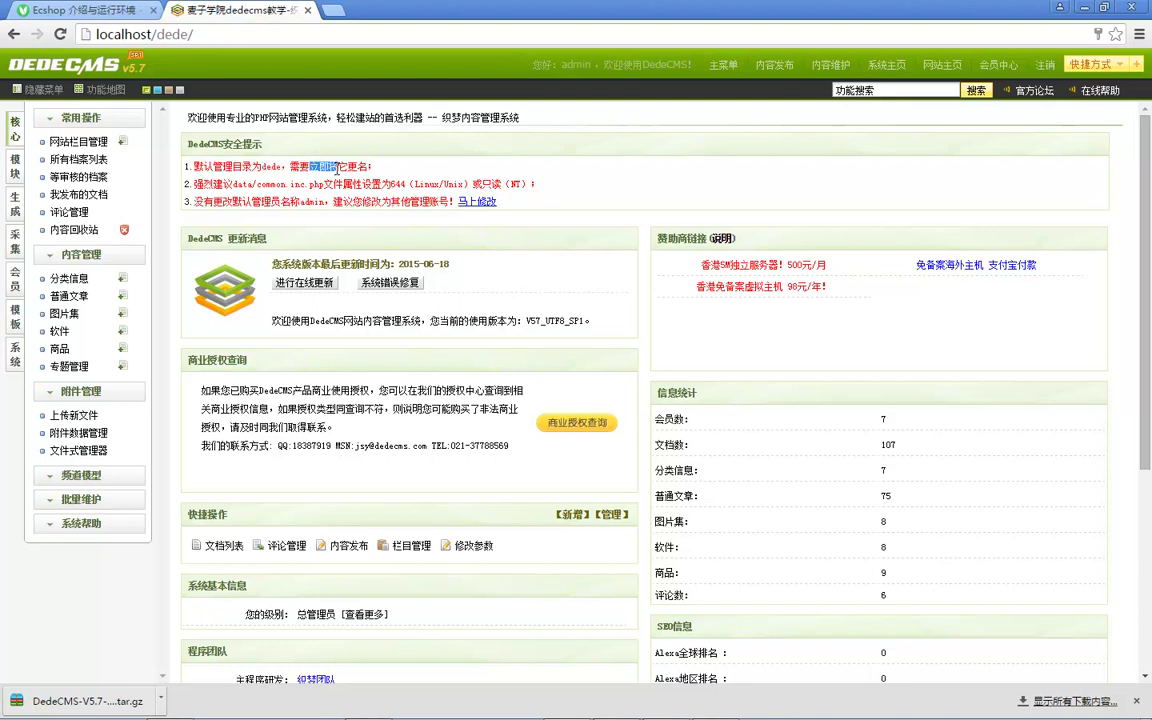
mouse_move(528, 716)
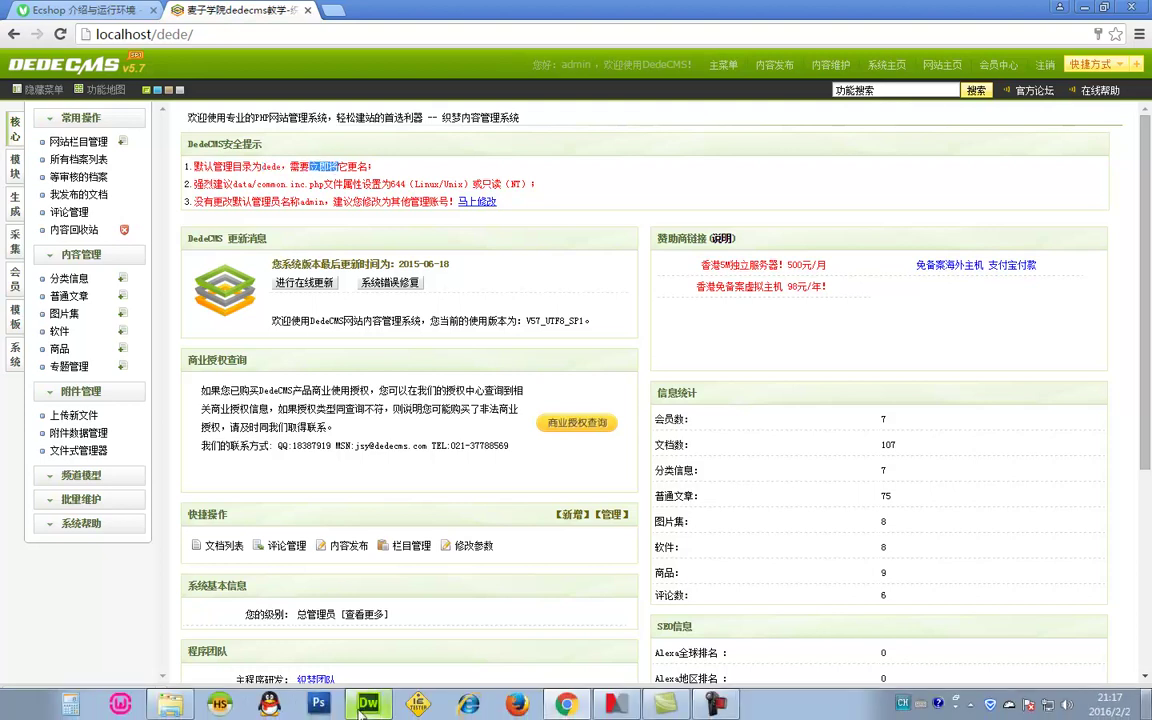
click(200, 706)
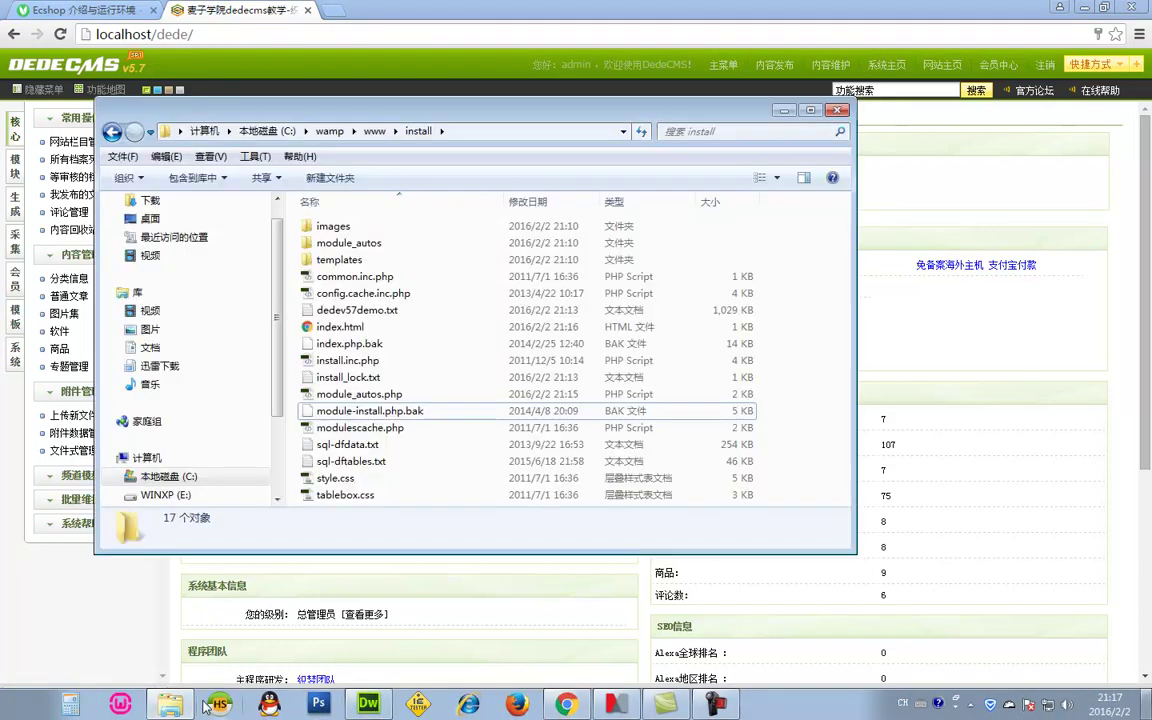
click(378, 130)
drag(361, 104, 636, 162)
click(638, 300)
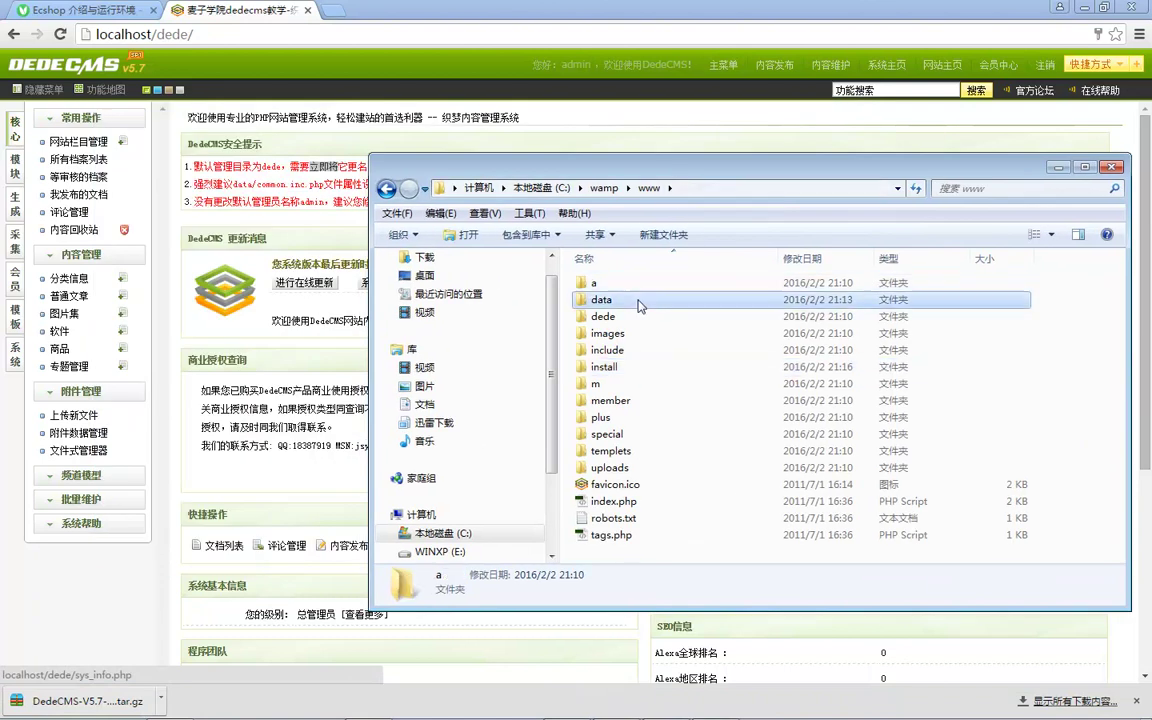
click(638, 318)
key(F2)
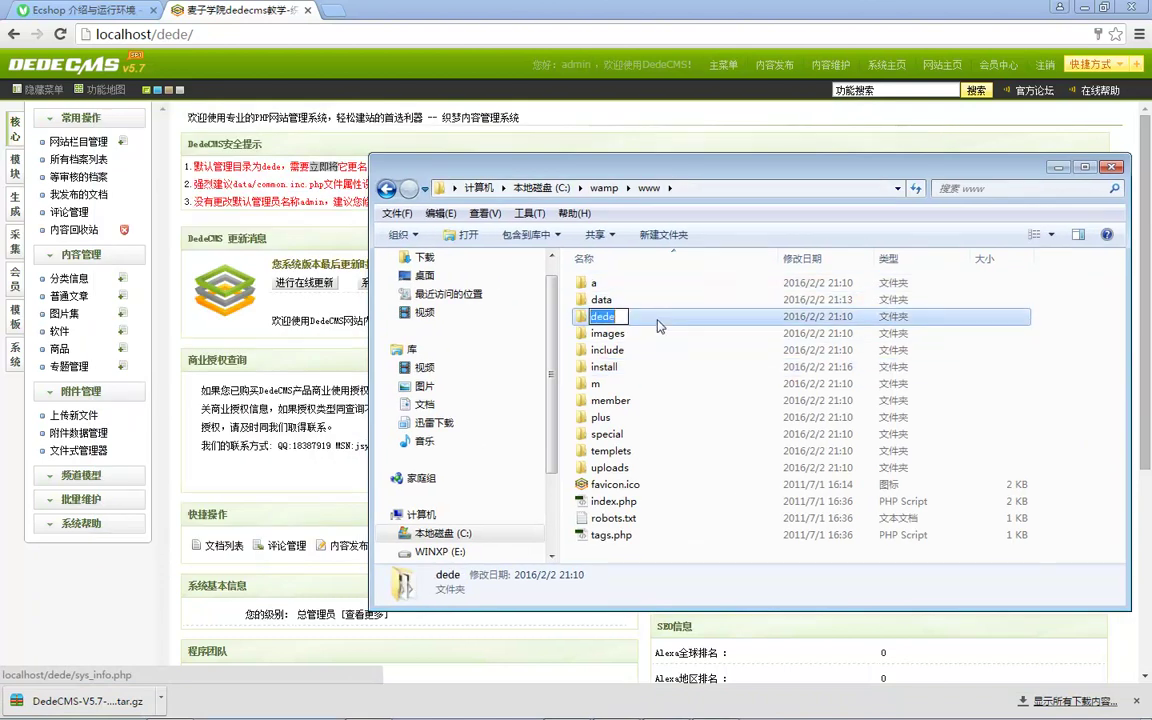
text(maizidede)
key(Return)
Step: Load the back end at localhost/maizidede in Chrome
click(670, 300)
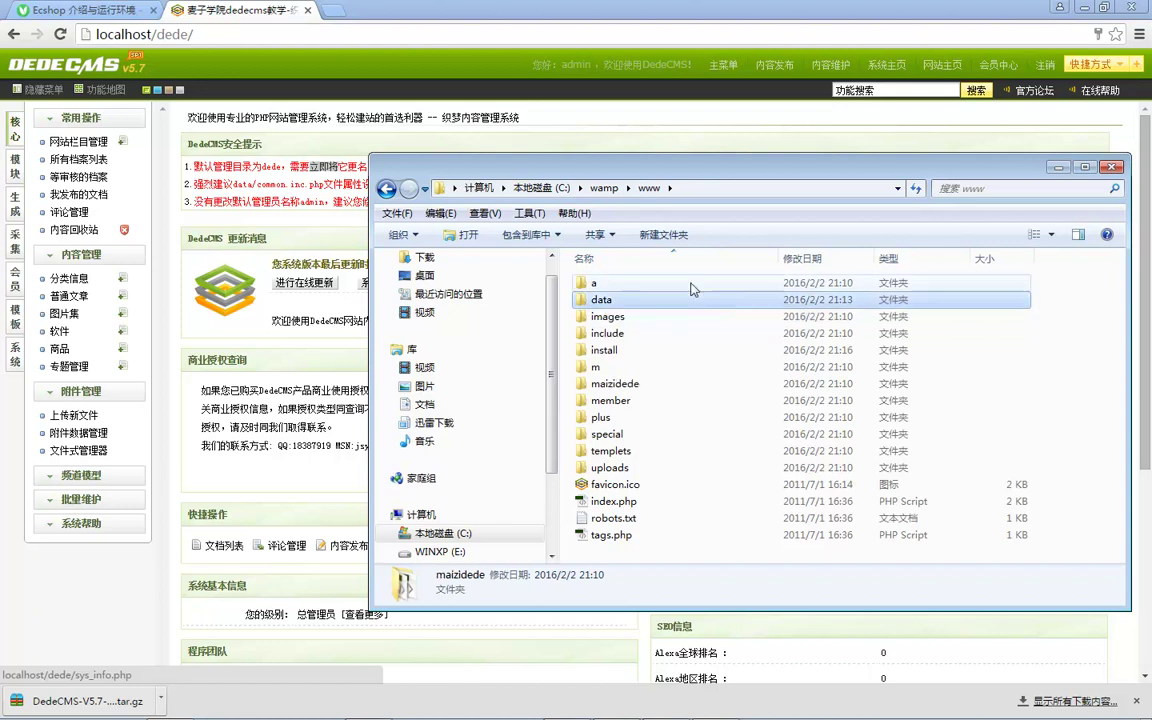
double_click(171, 34)
text(maizidede)
key(Return)
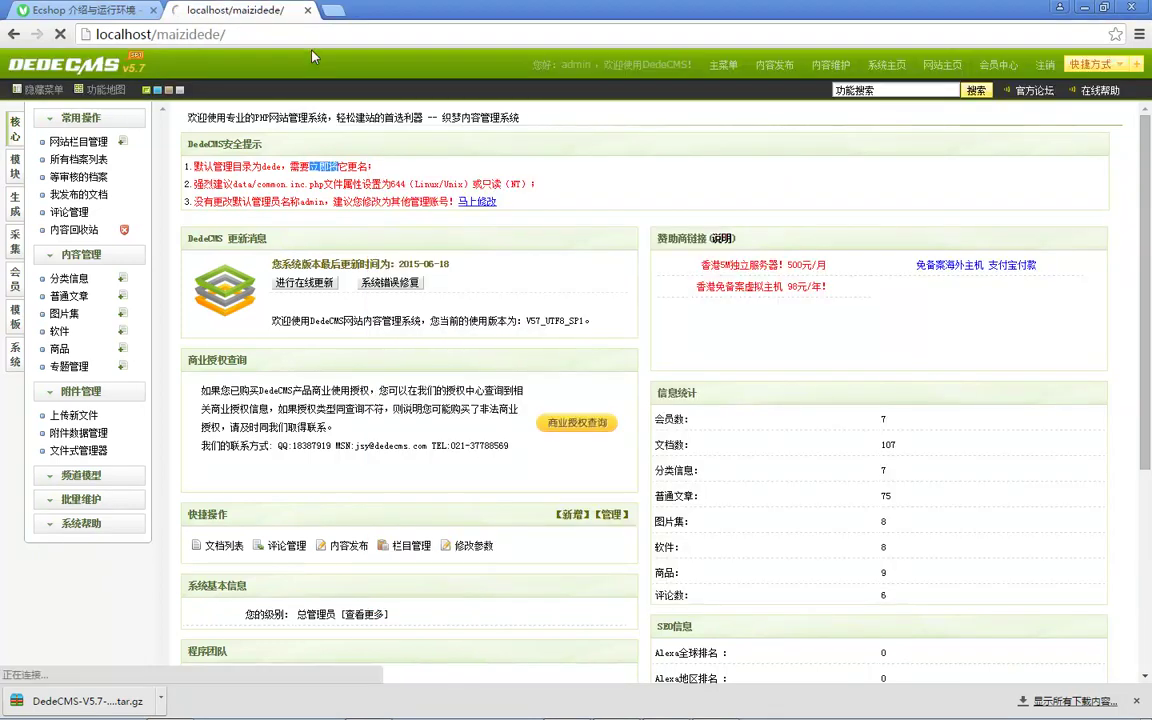
Step: Log out via 注销 and load the login page at localhost/maizidede/
click(1045, 64)
click(198, 37)
click(197, 40)
key(Return)
key(shift+End)
key(Delete)
key(Return)
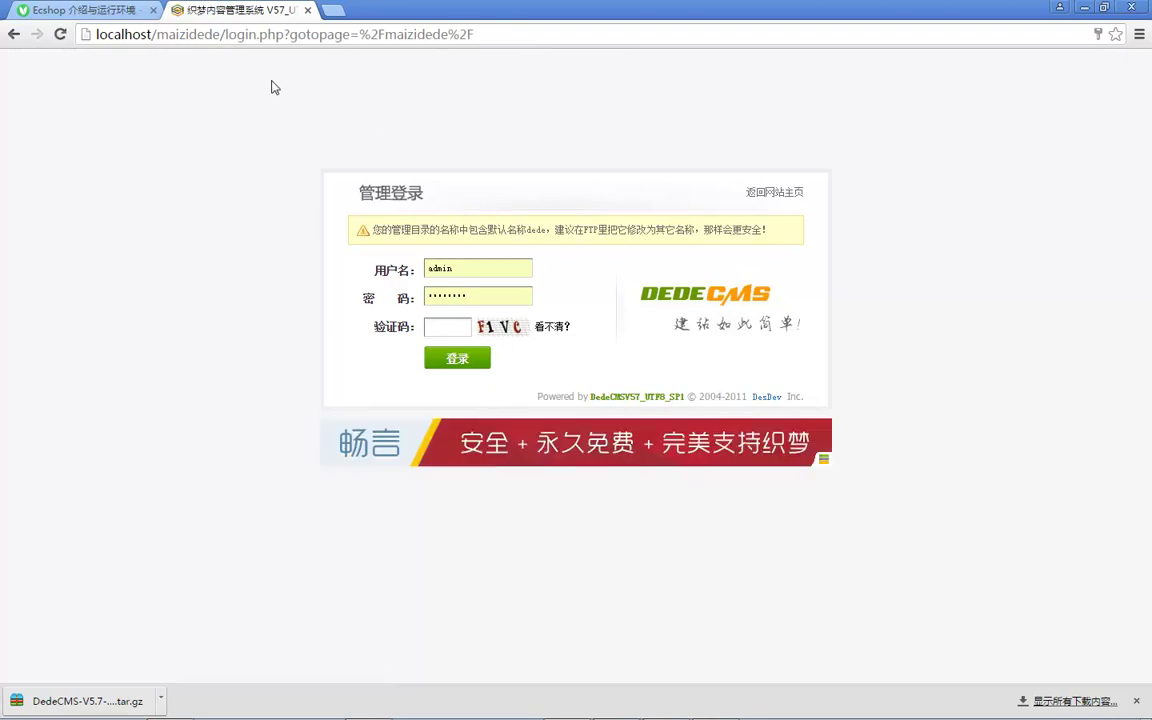
Step: Log in by entering the captcha, retrying with a fresh code after the first failure
click(445, 329)
text(F1V)
key(Return)
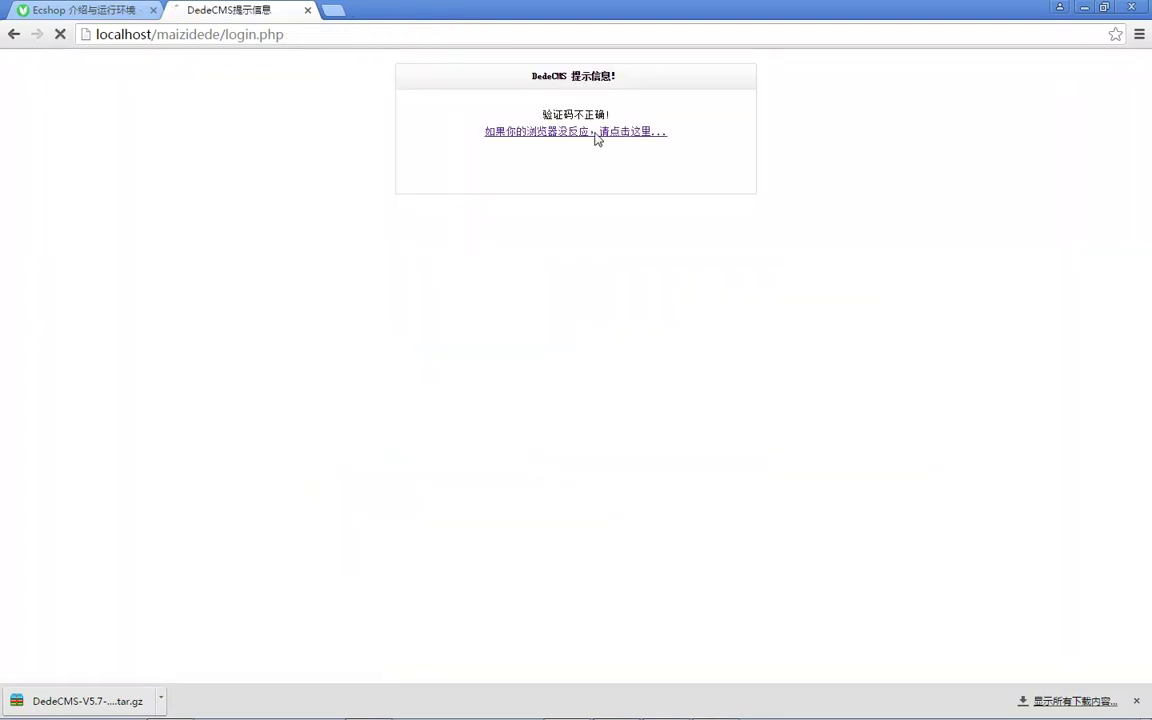
click(459, 331)
text(UDFW)
key(Return)
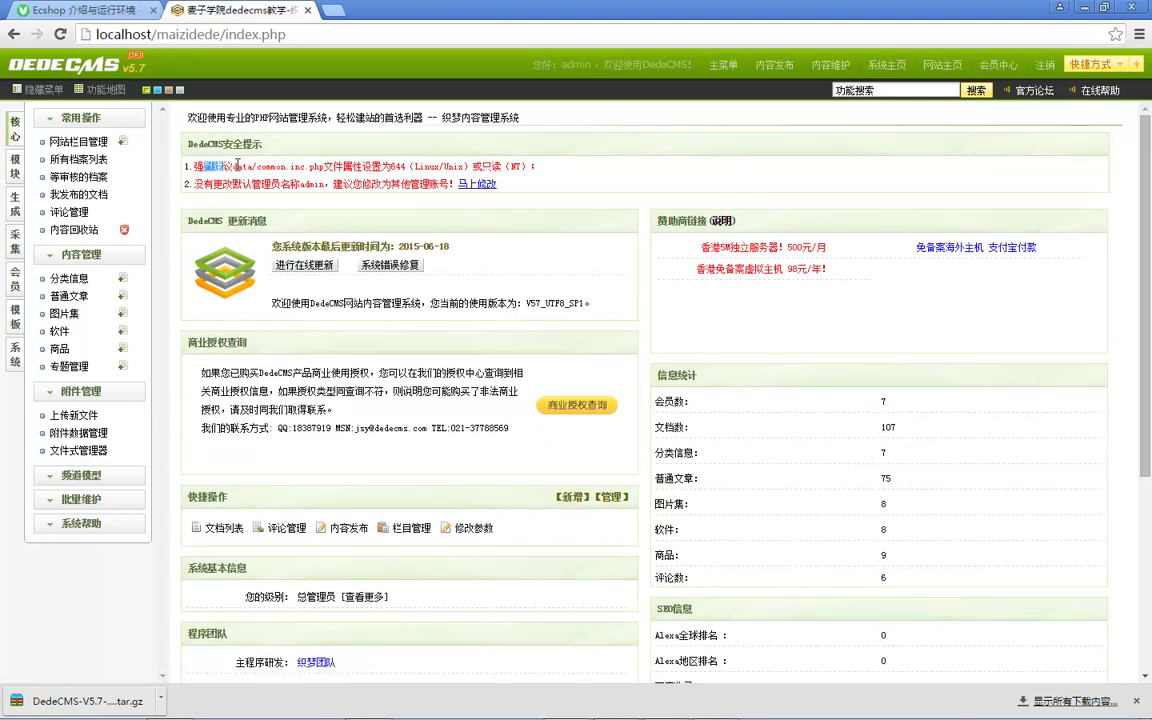
Step: Highlight the dashboard warning advising 644 permissions for common.inc.php
drag(276, 168, 425, 160)
click(478, 163)
drag(344, 168, 432, 168)
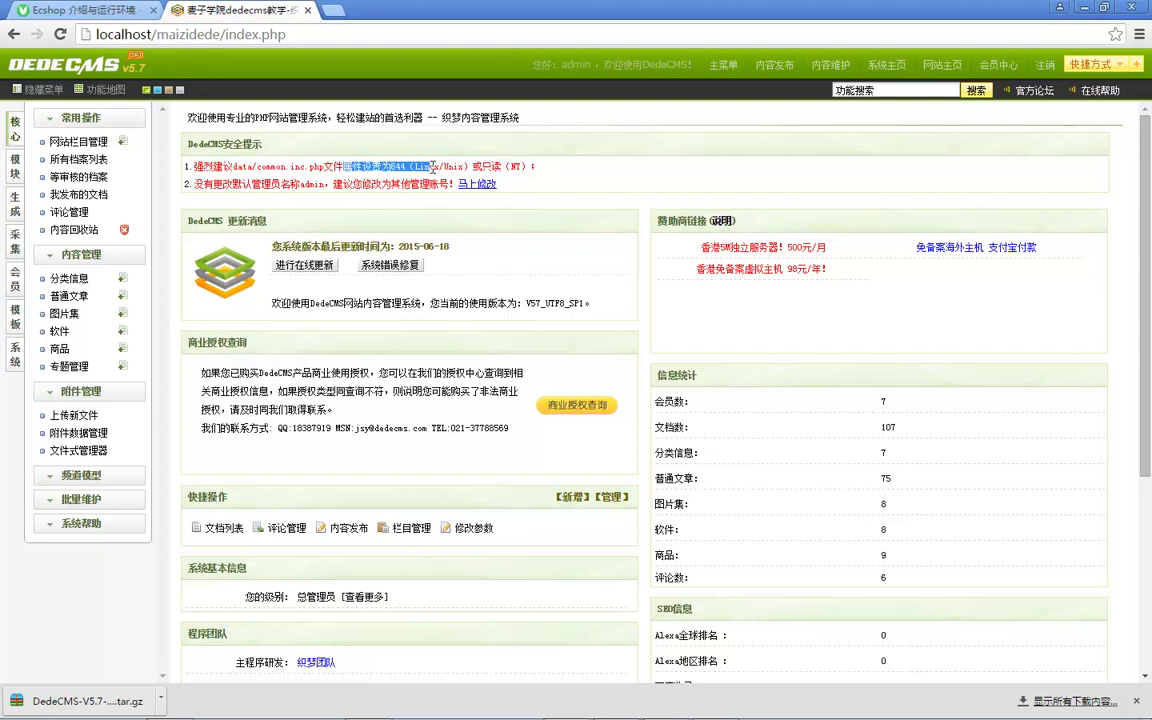
click(465, 167)
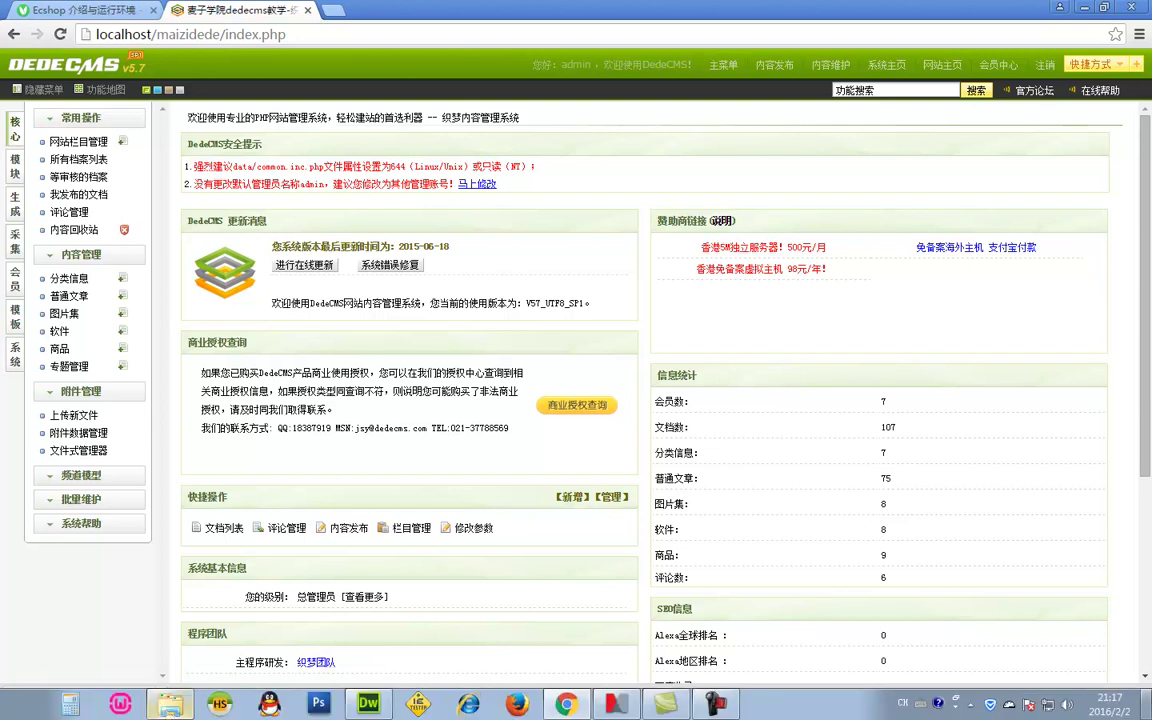
Step: Select common.inc.php in C:\wamp\www\data, then return to it open in Dreamweaver
click(170, 705)
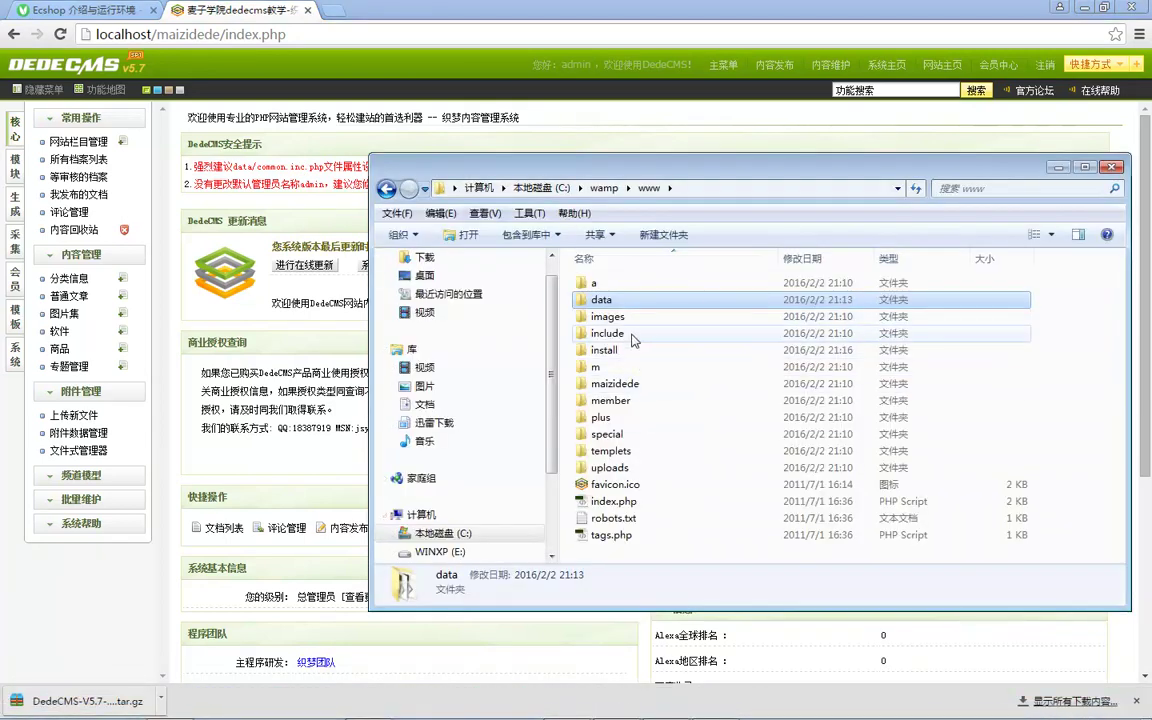
double_click(603, 300)
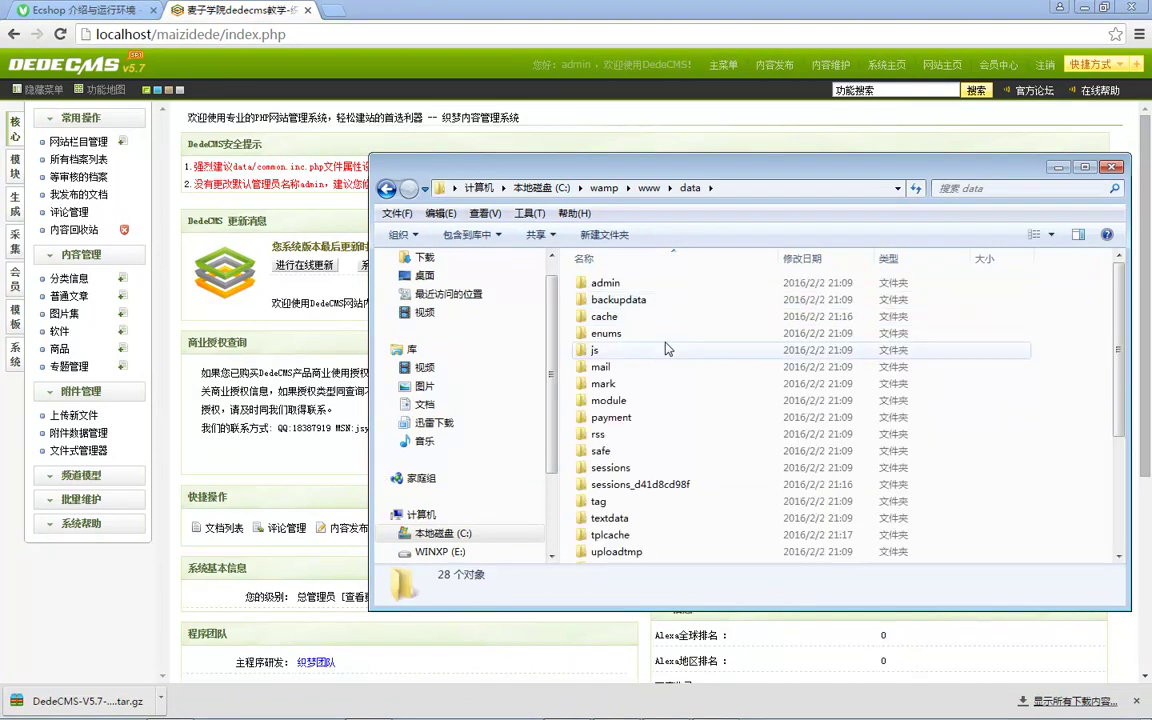
scroll(660, 420, down, 5)
click(630, 420)
click(640, 436)
click(637, 420)
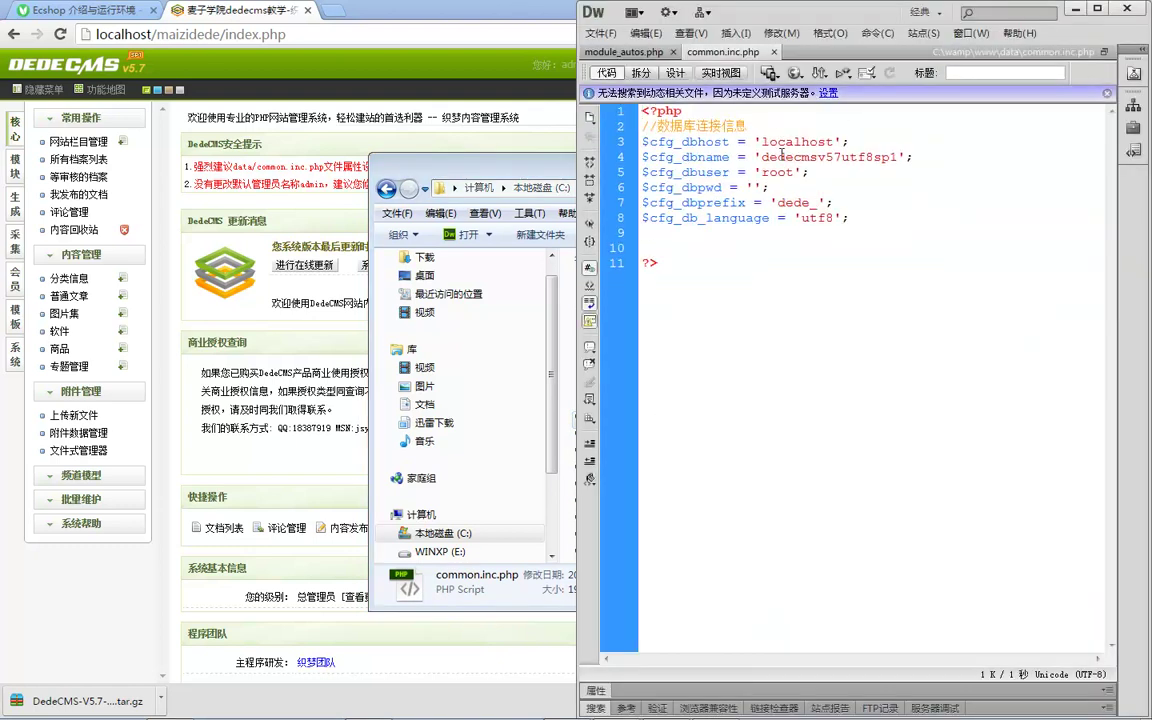
click(515, 177)
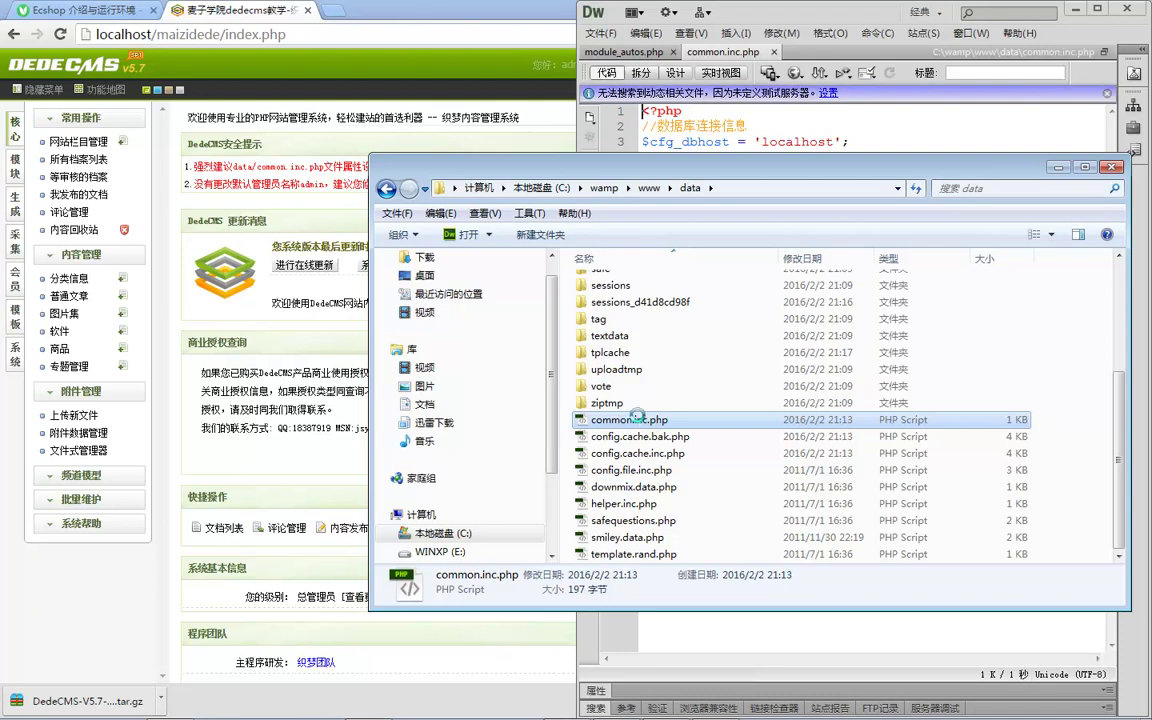
right_click(640, 420)
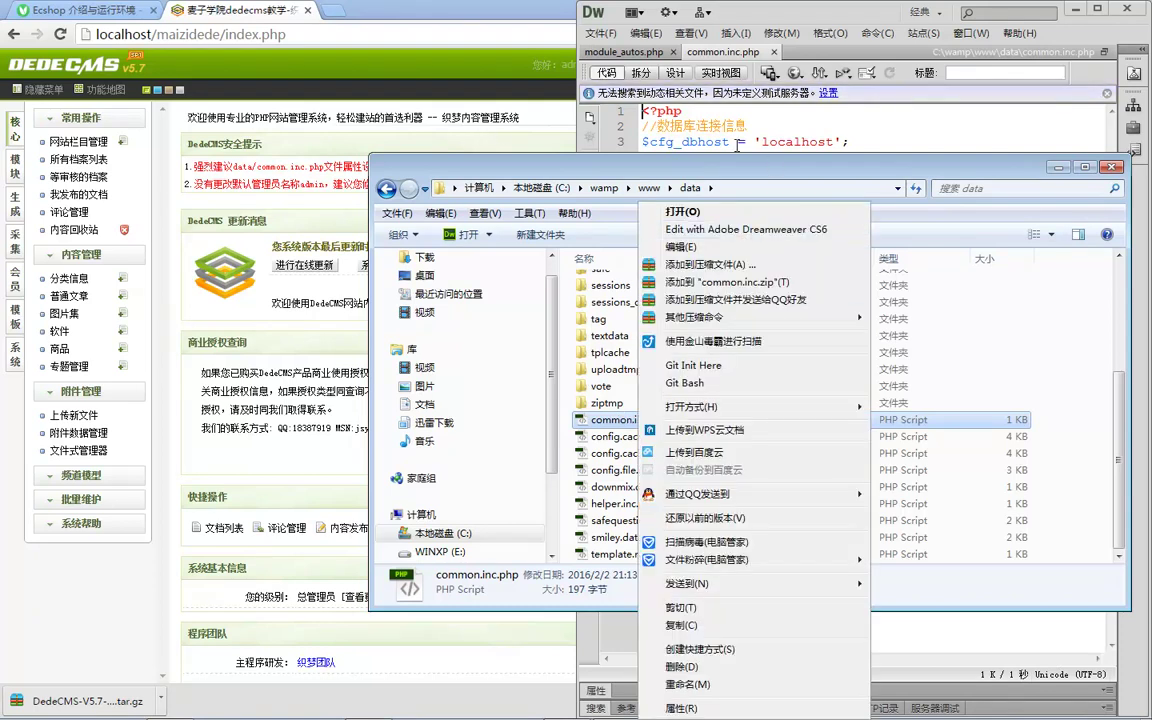
click(762, 127)
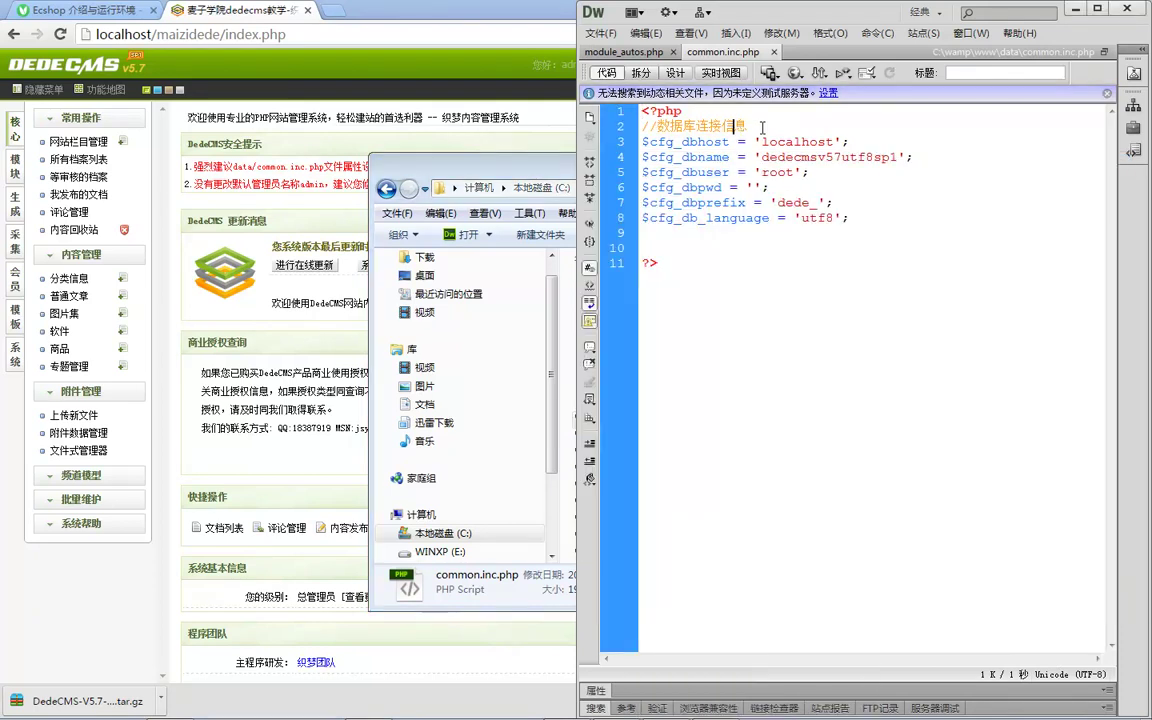
Step: Add a '//777 644 124' permissions comment line in common.inc.php
key(Return)
text(//777 644 124)
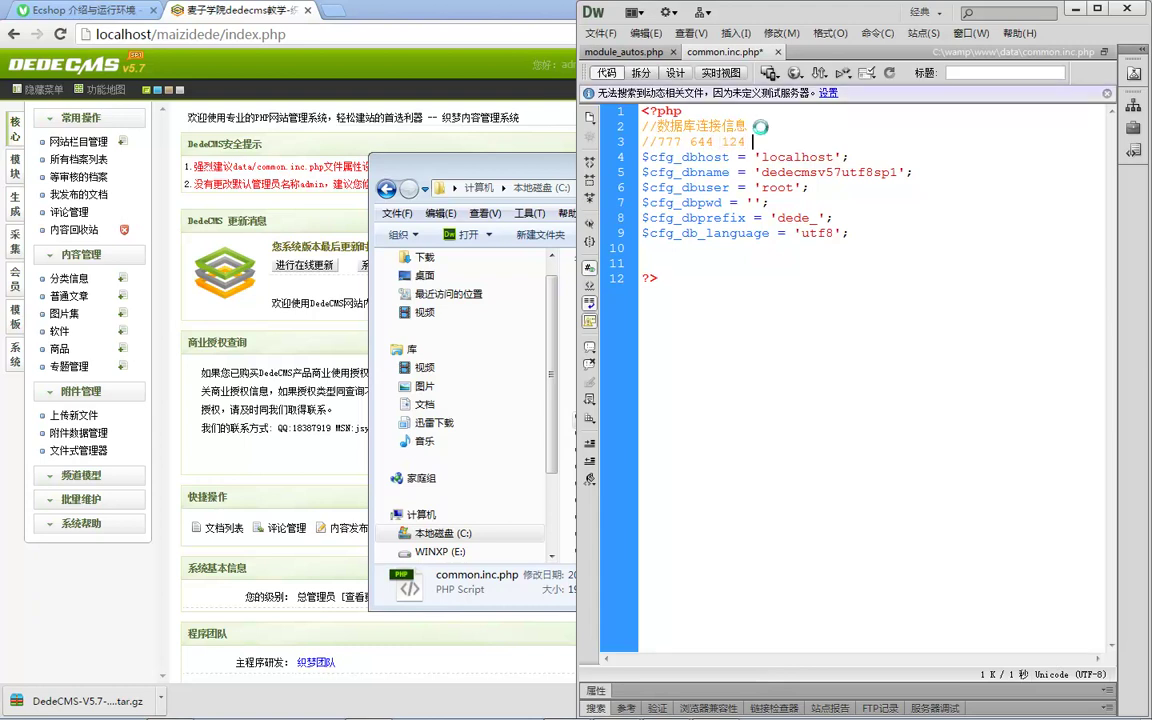
double_click(733, 142)
double_click(668, 142)
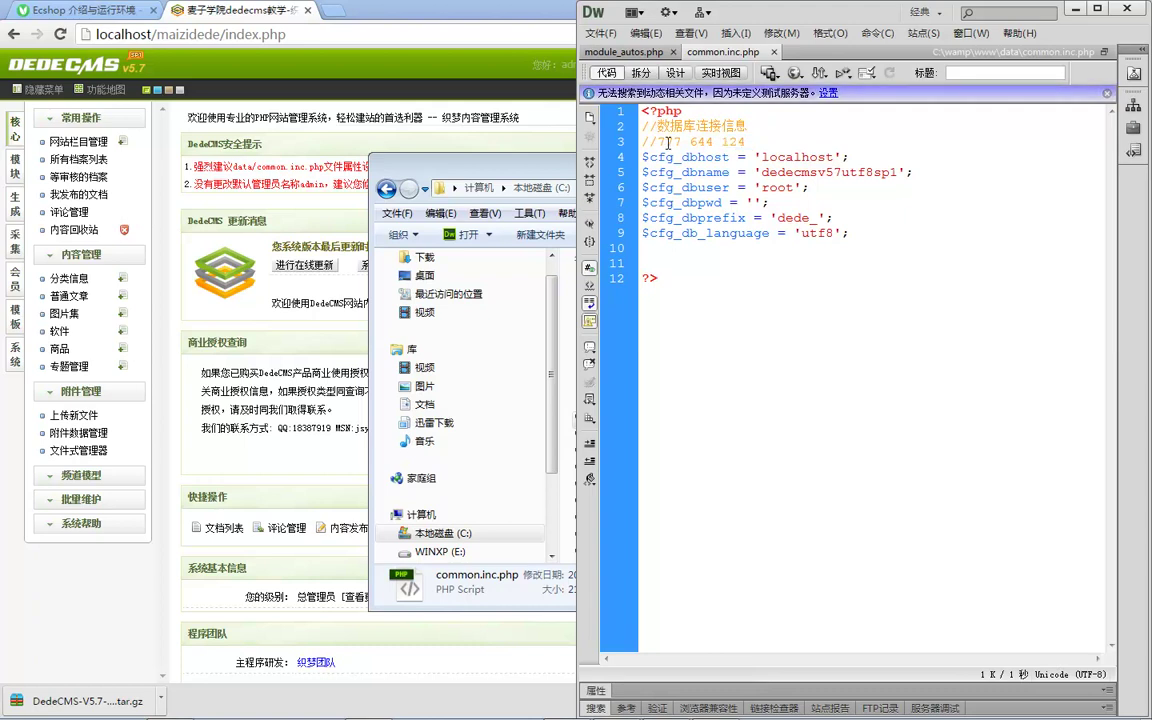
click(770, 144)
Step: Add comment lines //1 读, //2 写, //4 执行 and save common.inc.php
key(Return)
text(//)
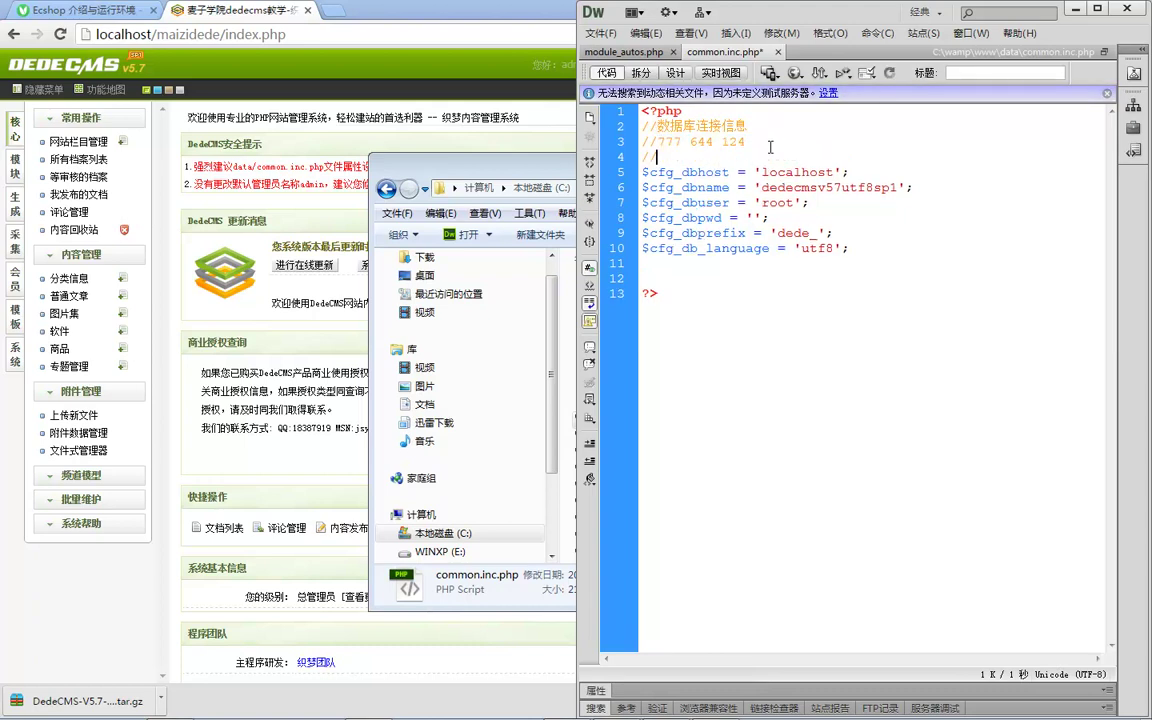
text(1 du)
key(space)
key(Return)
text(//)
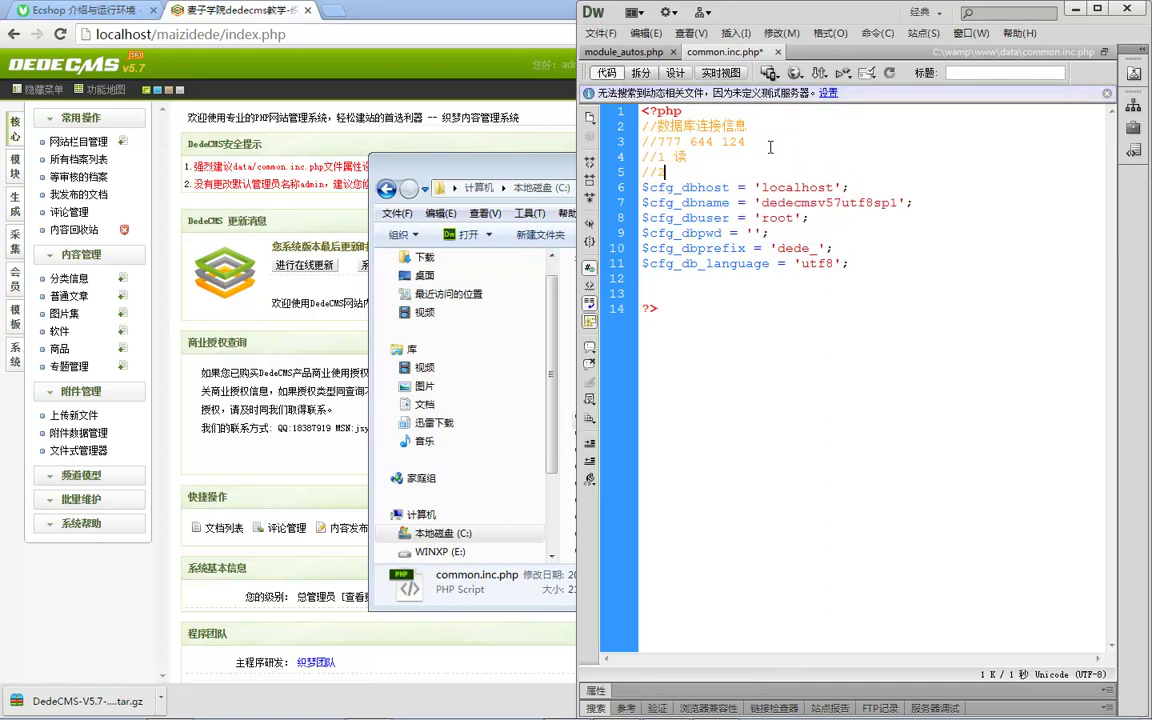
text(2 )
text(xie)
key(space)
key(Return)
text(//4)
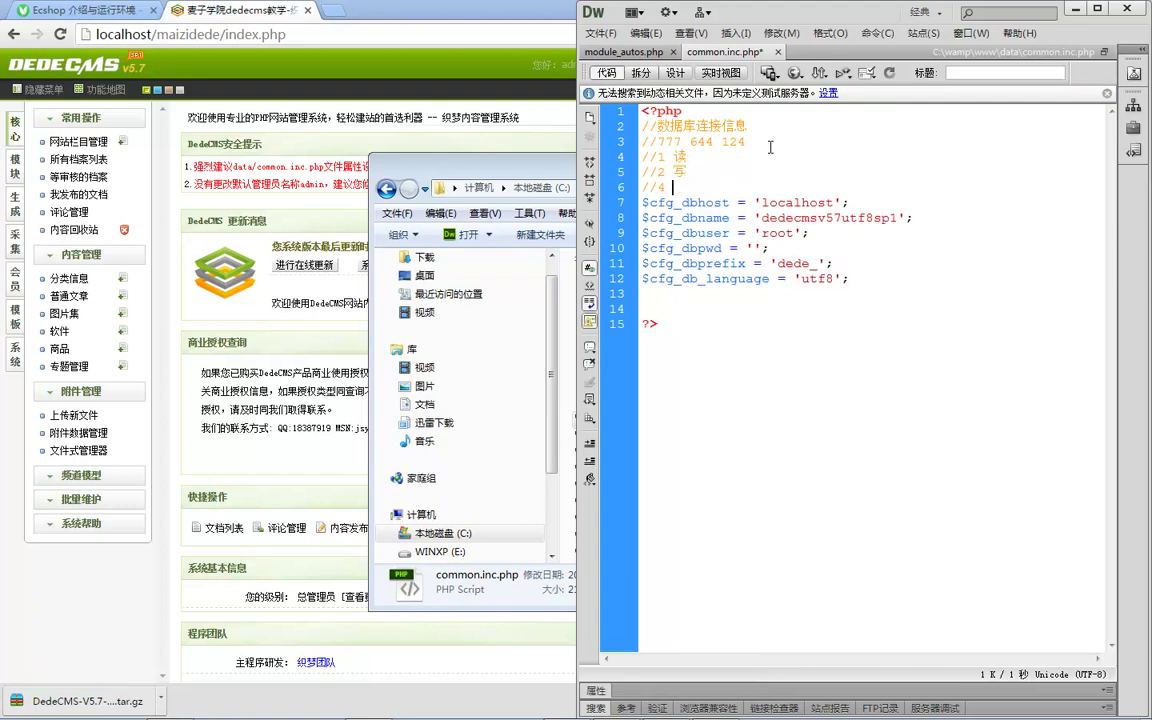
text(zhixing)
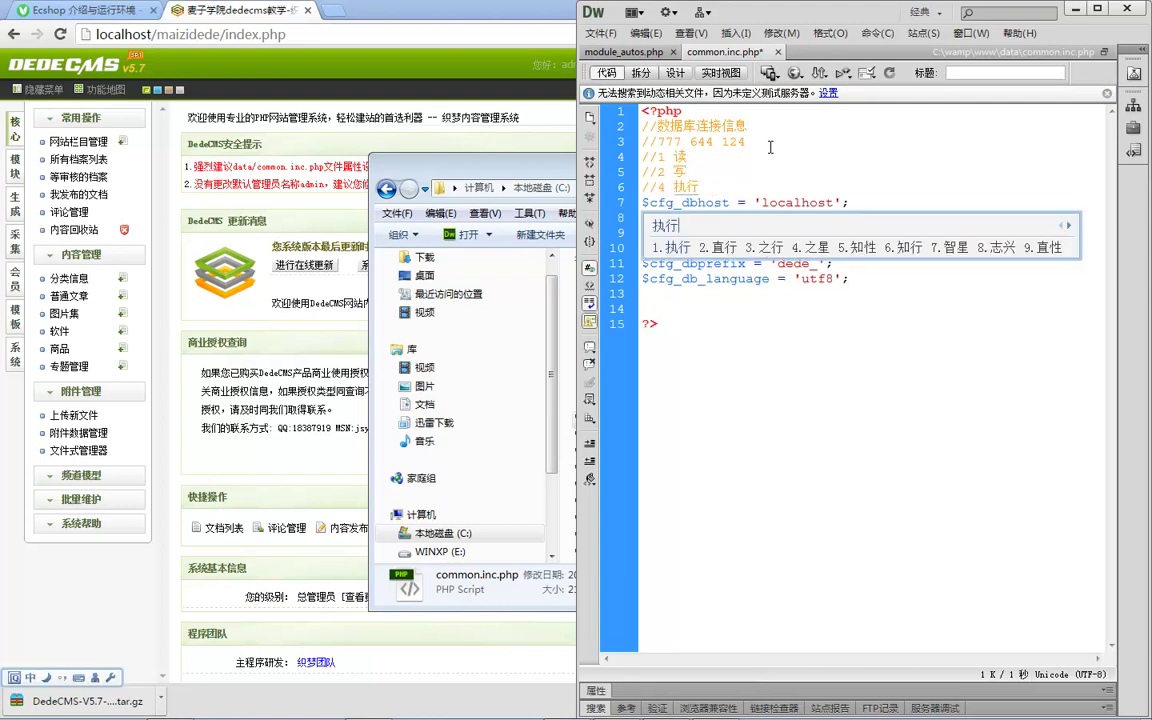
key(space)
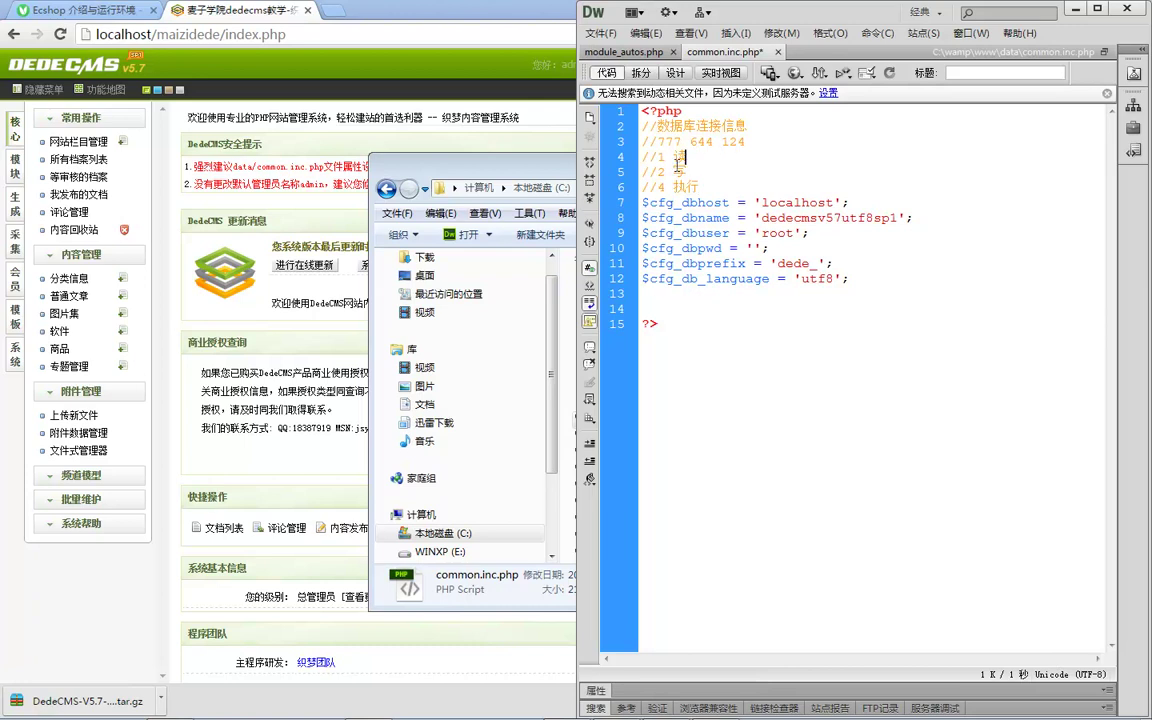
key(ctrl+s)
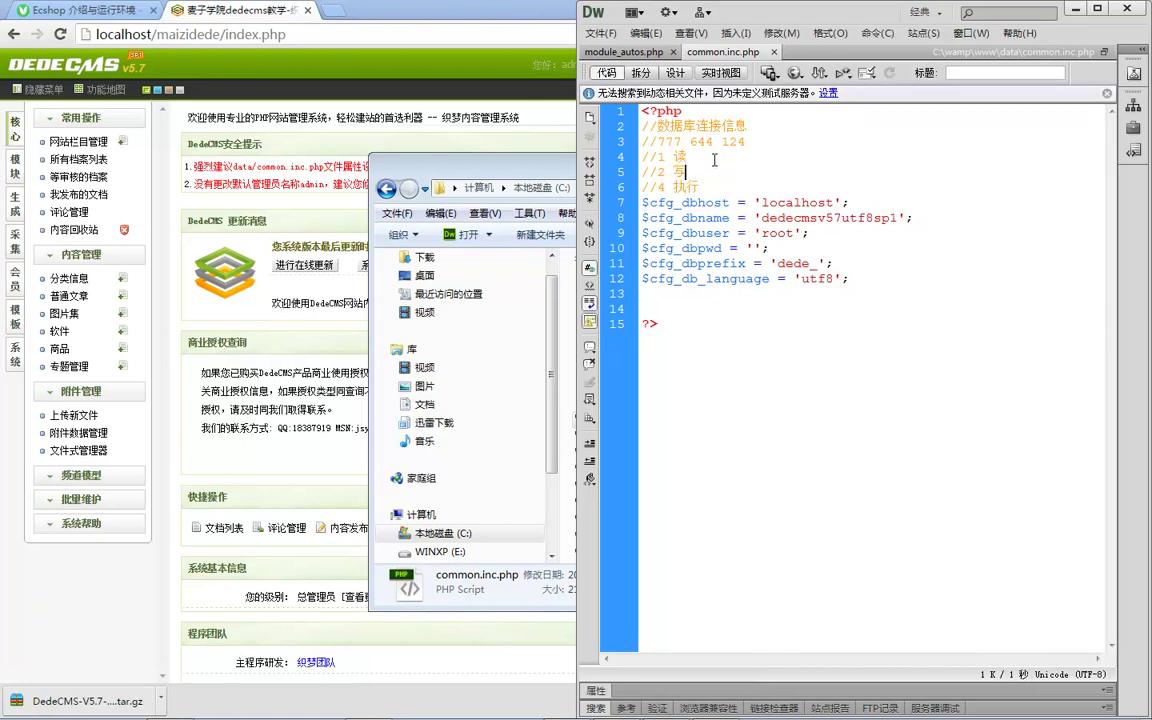
Step: Review how 644 maps to the read, write and execute notes, then return to Chrome
drag(689, 141, 697, 141)
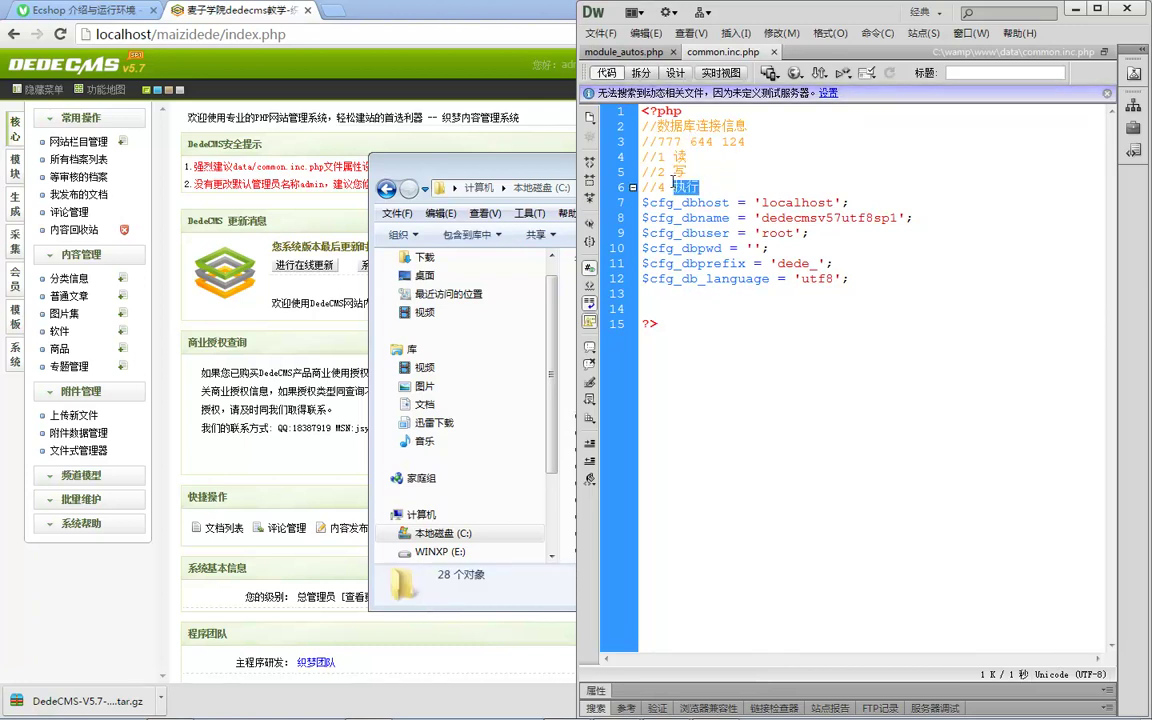
drag(642, 171, 703, 186)
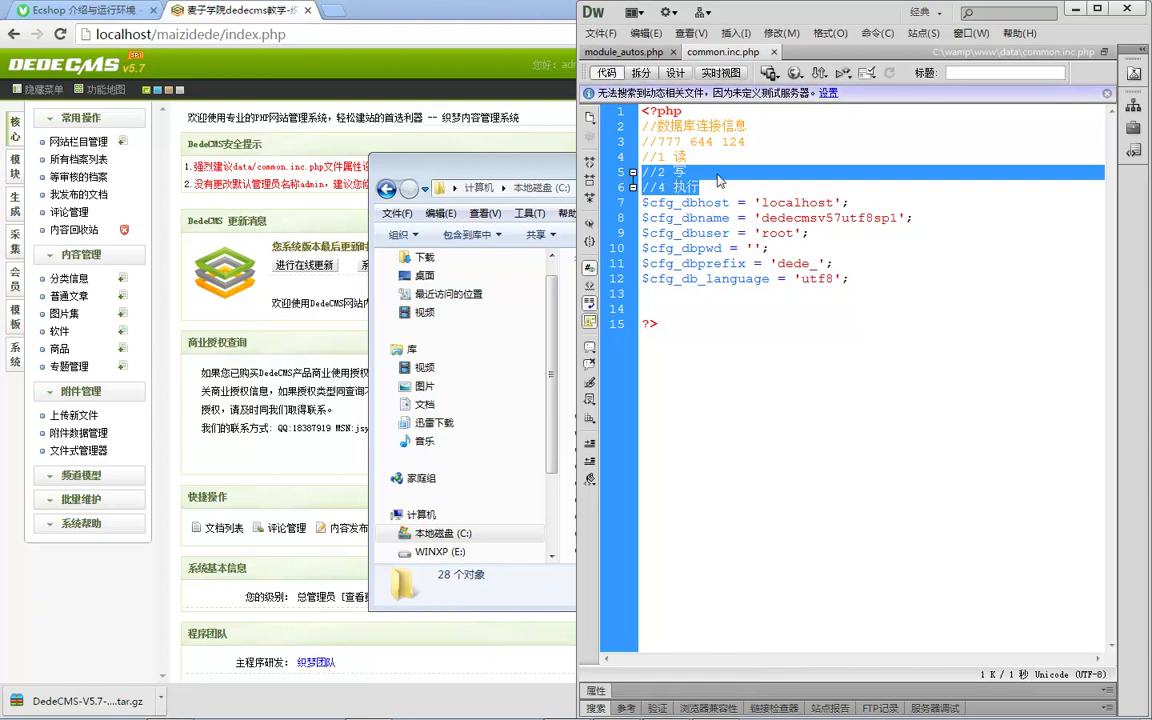
click(695, 139)
drag(689, 141, 697, 141)
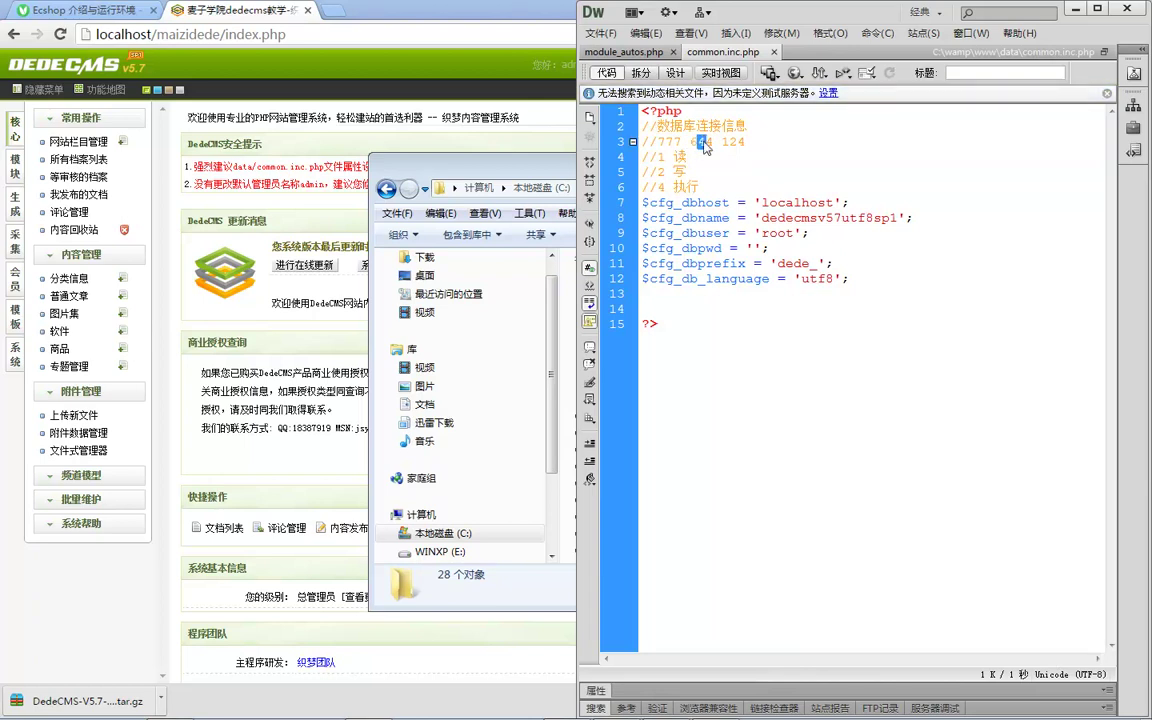
drag(689, 142, 704, 142)
click(713, 143)
mouse_move(694, 184)
mouse_down()
mouse_move(641, 142)
mouse_move(701, 186)
mouse_up()
click(716, 179)
drag(689, 142, 697, 147)
click(716, 145)
drag(697, 142, 705, 142)
drag(697, 185, 657, 187)
click(673, 171)
drag(700, 185, 643, 157)
click(710, 185)
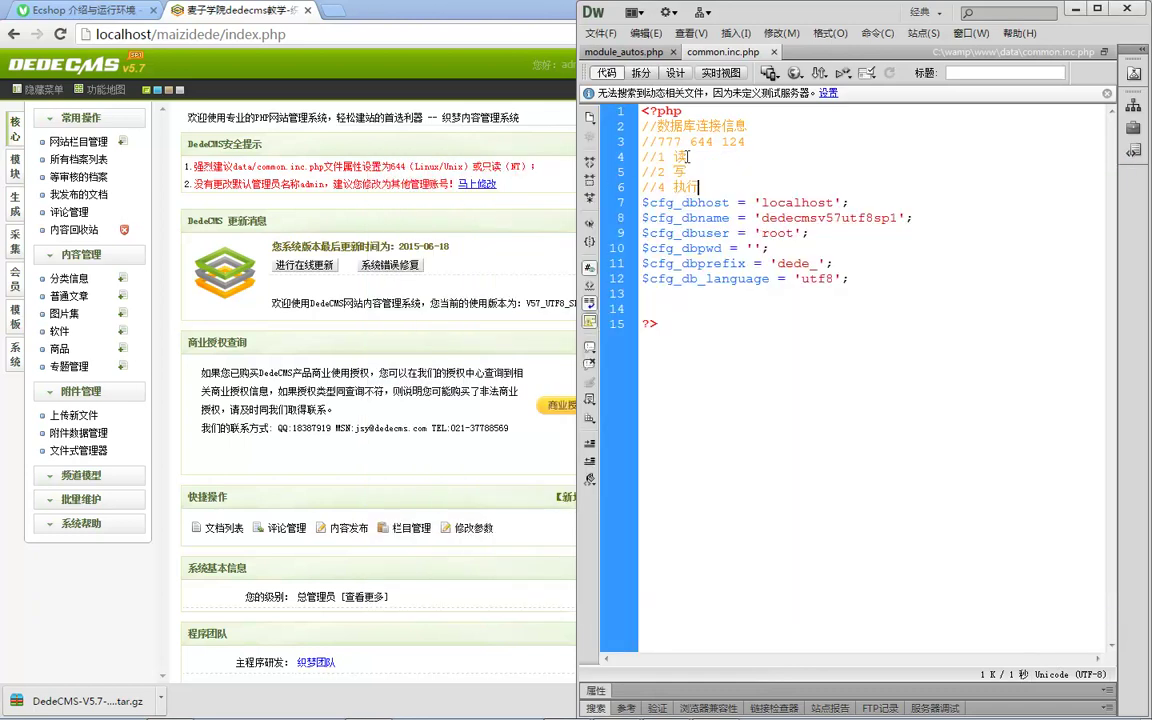
click(345, 328)
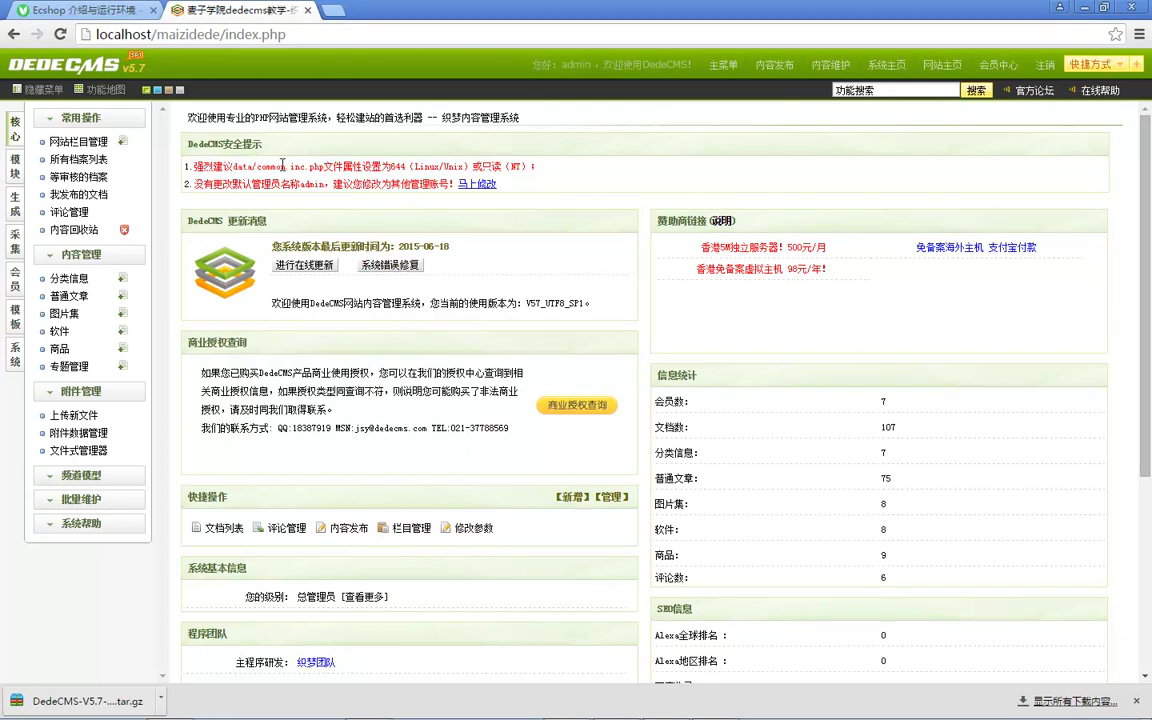
Step: Open 管理员帐号 via 马上修改, view the account's 更改 form, and go back
key(alt+Tab)
click(465, 184)
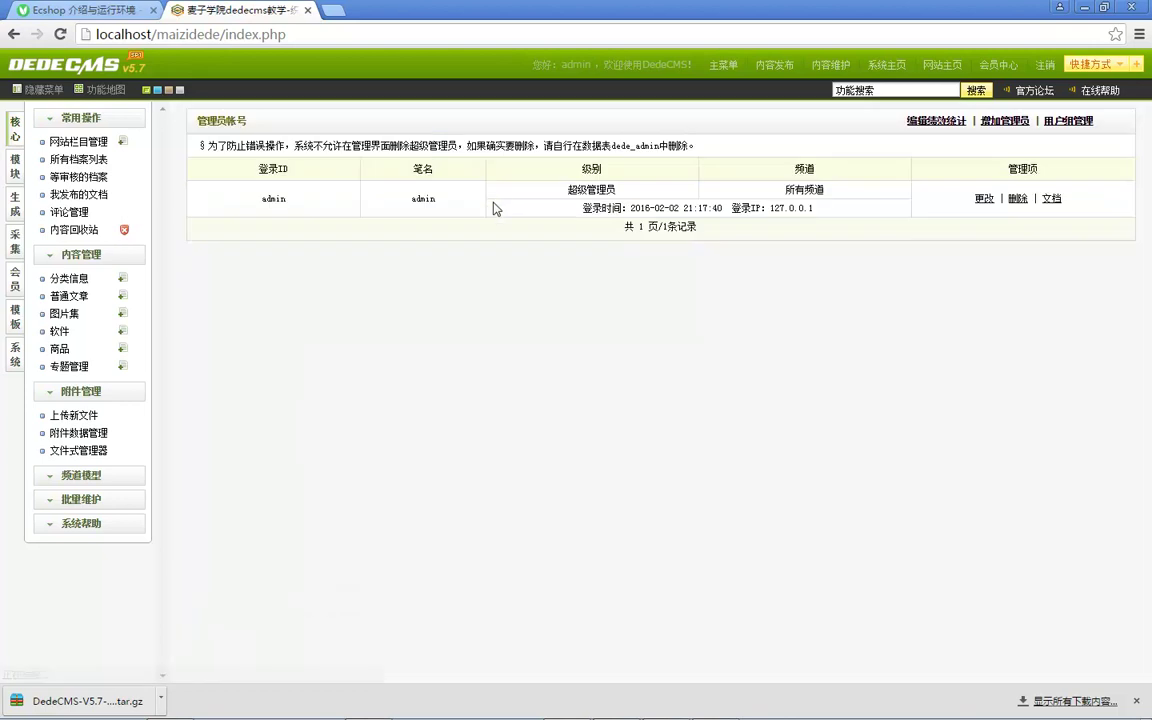
click(987, 198)
click(401, 173)
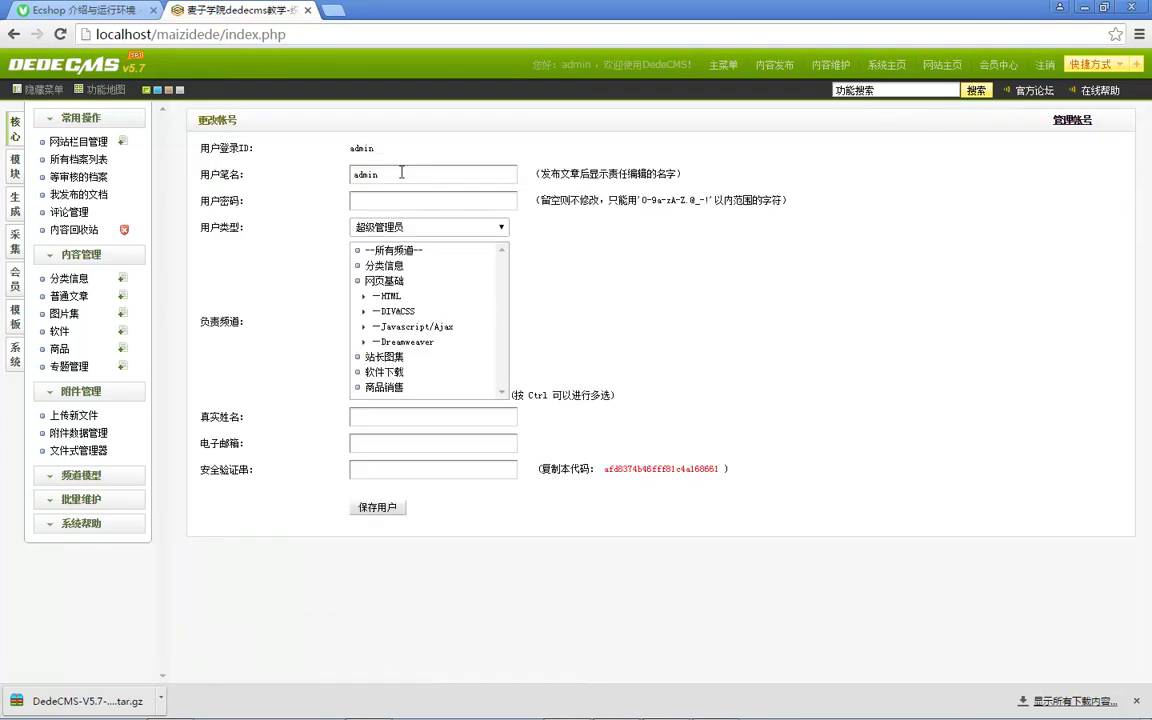
click(13, 34)
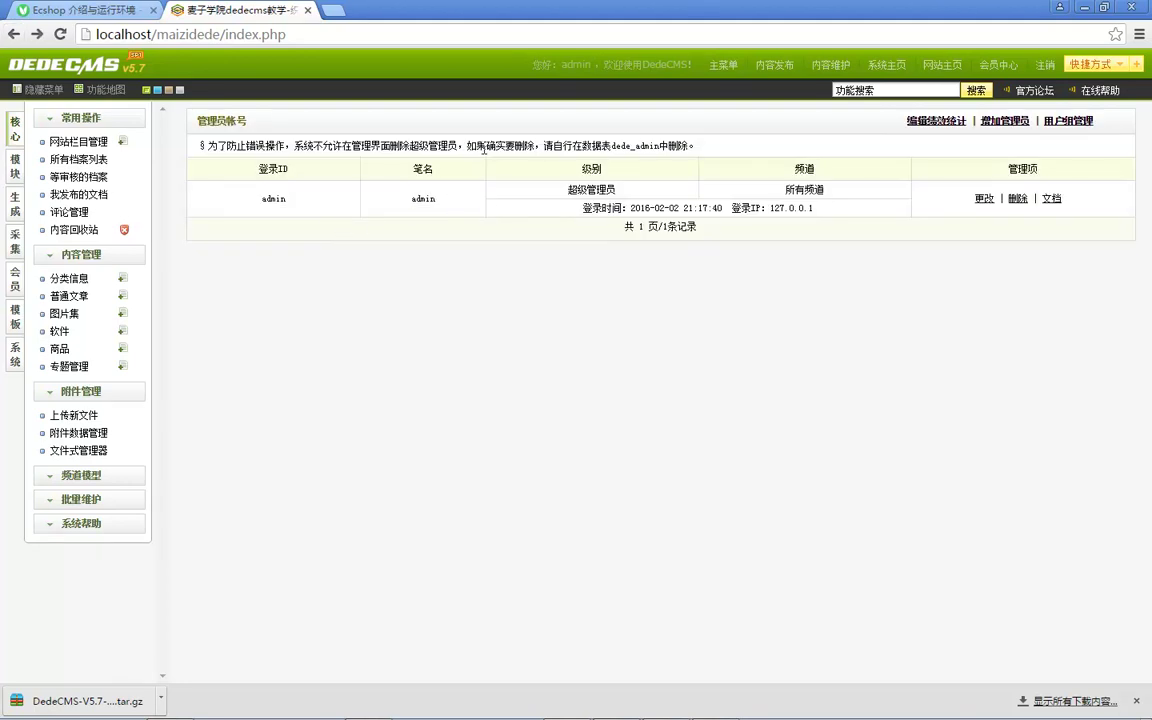
Step: Read the note on deleting super administrators via the dede_admin table, then launch HeidiSQL
drag(294, 147, 422, 147)
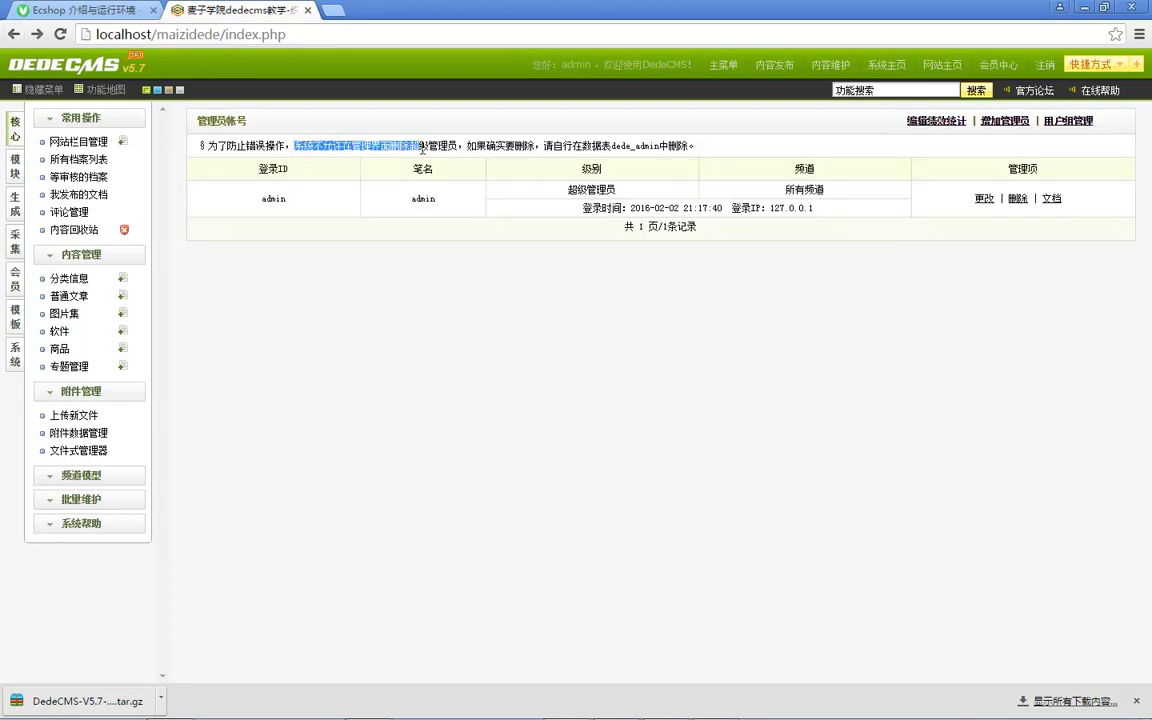
click(240, 158)
drag(310, 142, 379, 144)
drag(472, 143, 540, 145)
click(557, 147)
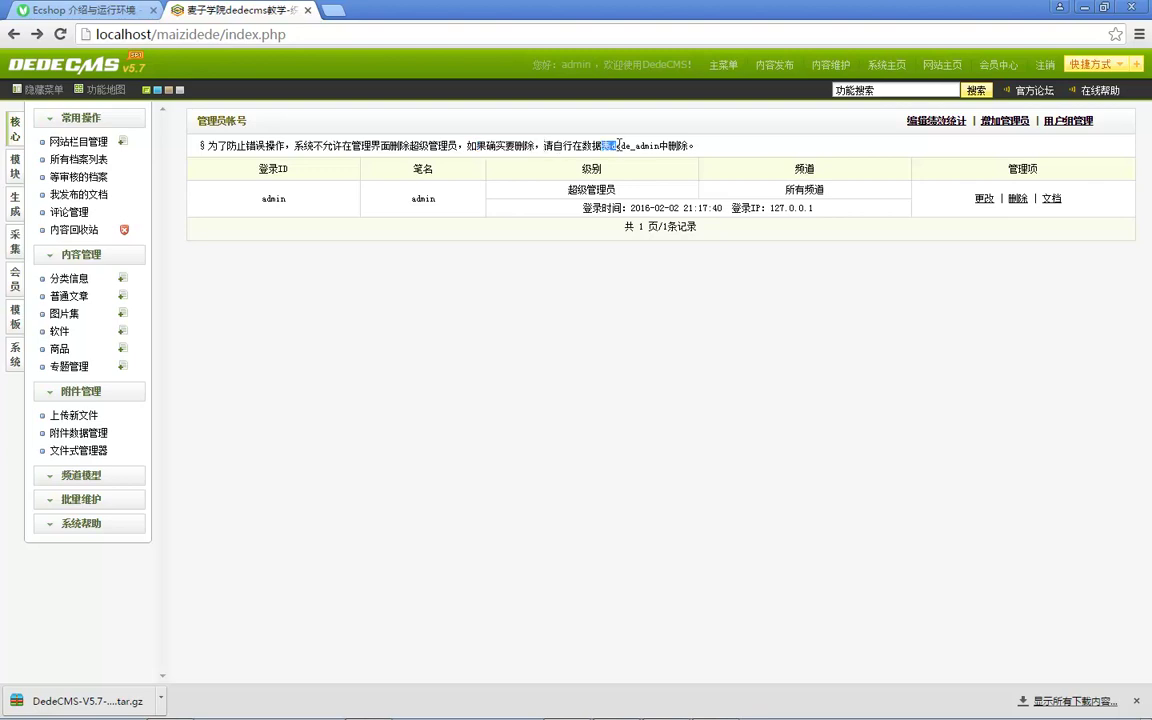
drag(657, 143, 690, 143)
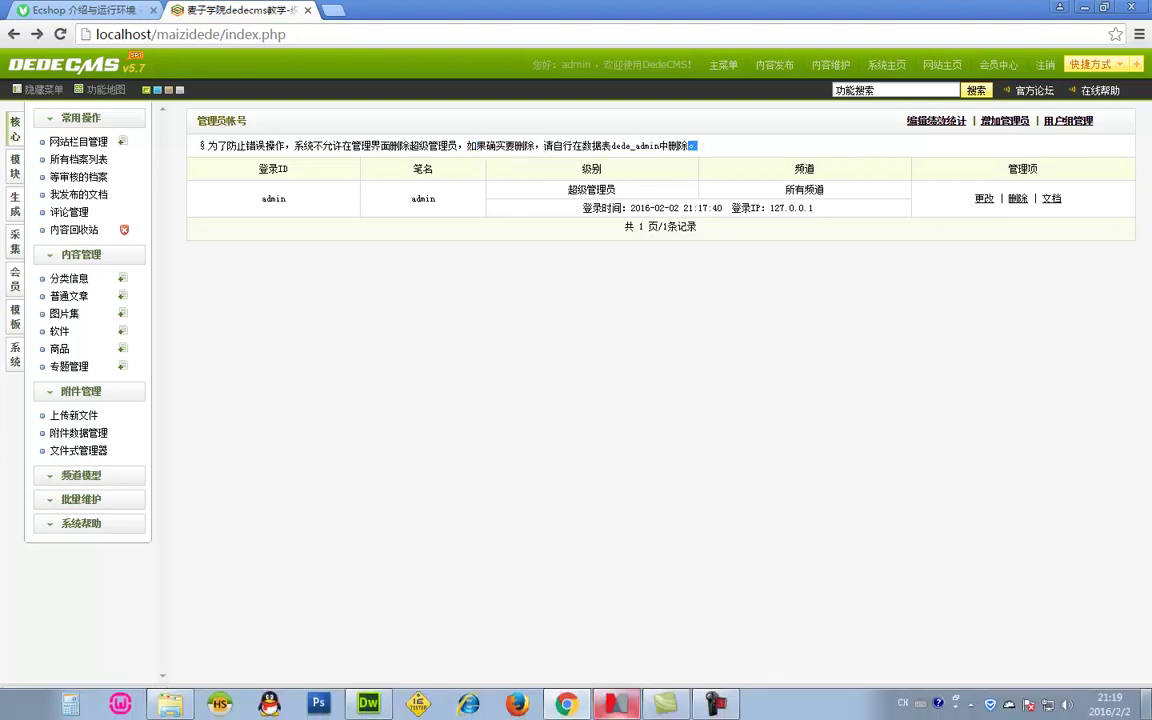
click(212, 707)
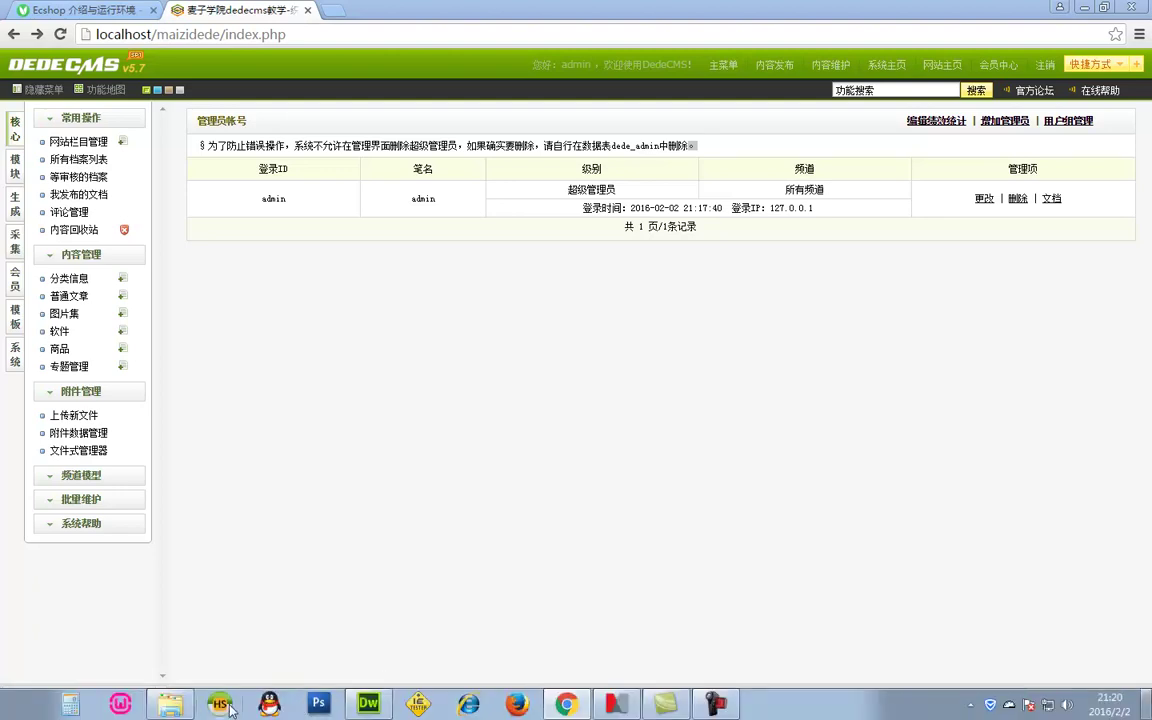
click(229, 709)
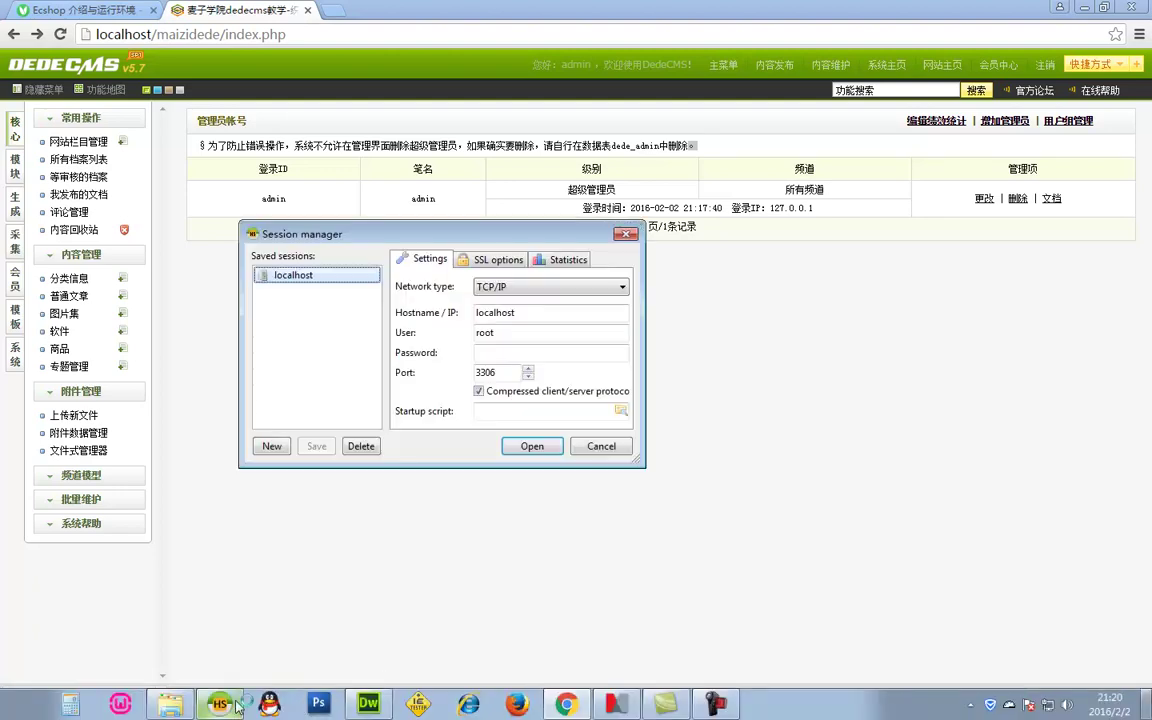
double_click(294, 272)
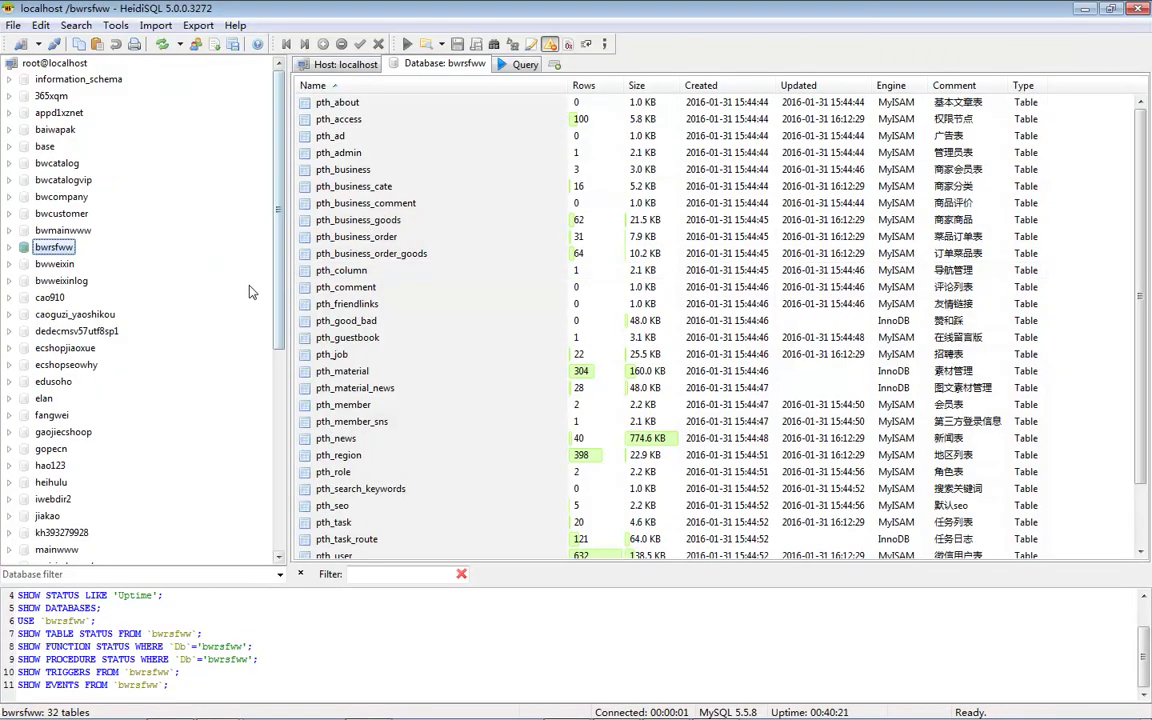
scroll(112, 258, down, 7)
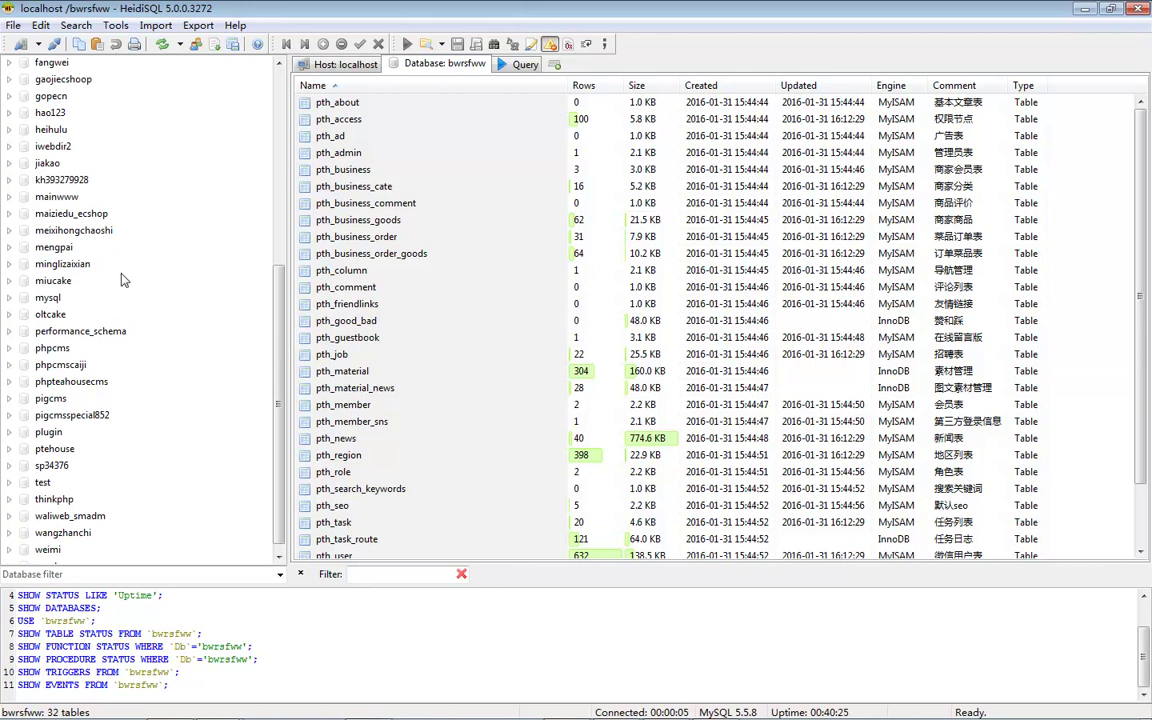
click(95, 214)
scroll(105, 160, up, 2)
double_click(105, 165)
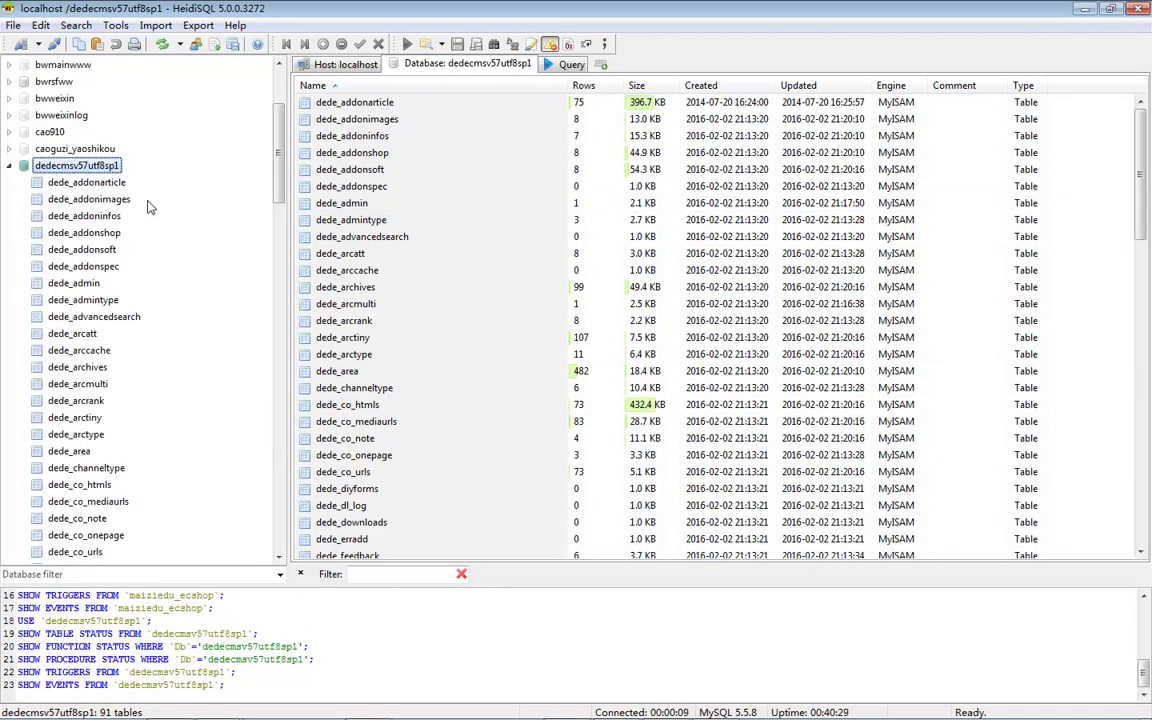
scroll(145, 215, down, 2)
click(95, 184)
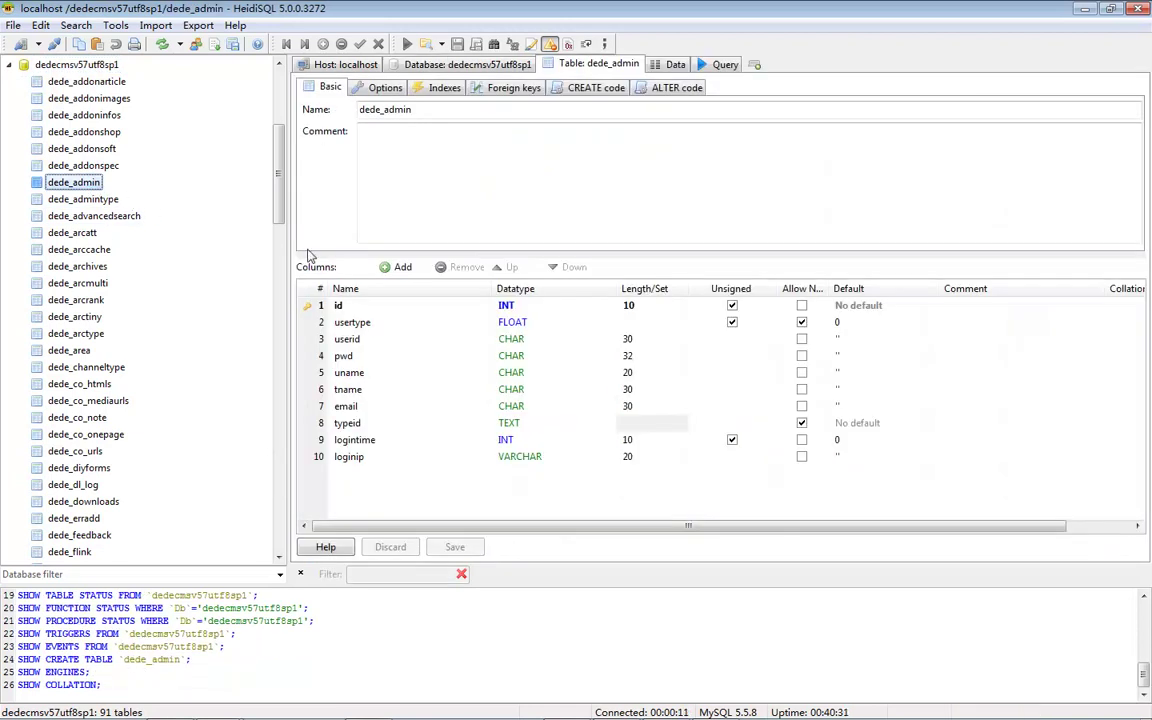
click(673, 64)
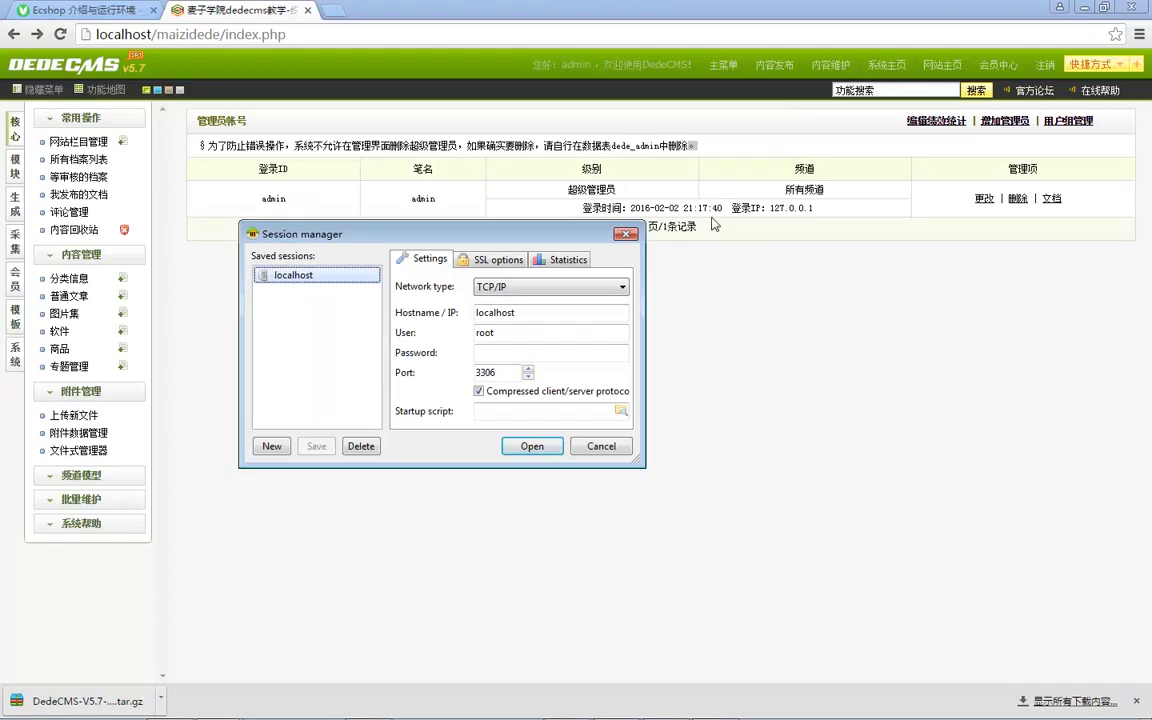
Step: Dismiss the database connection window and reload the DedeCMS admin dashboard
click(601, 446)
mouse_move(648, 712)
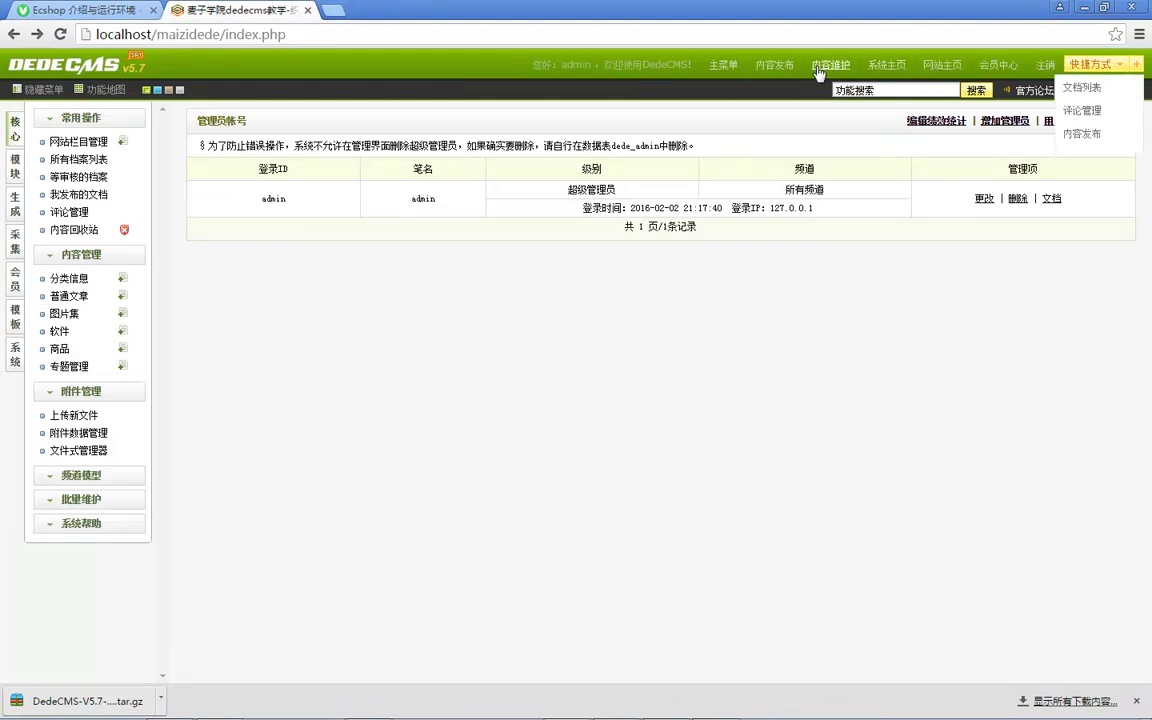
key(F5)
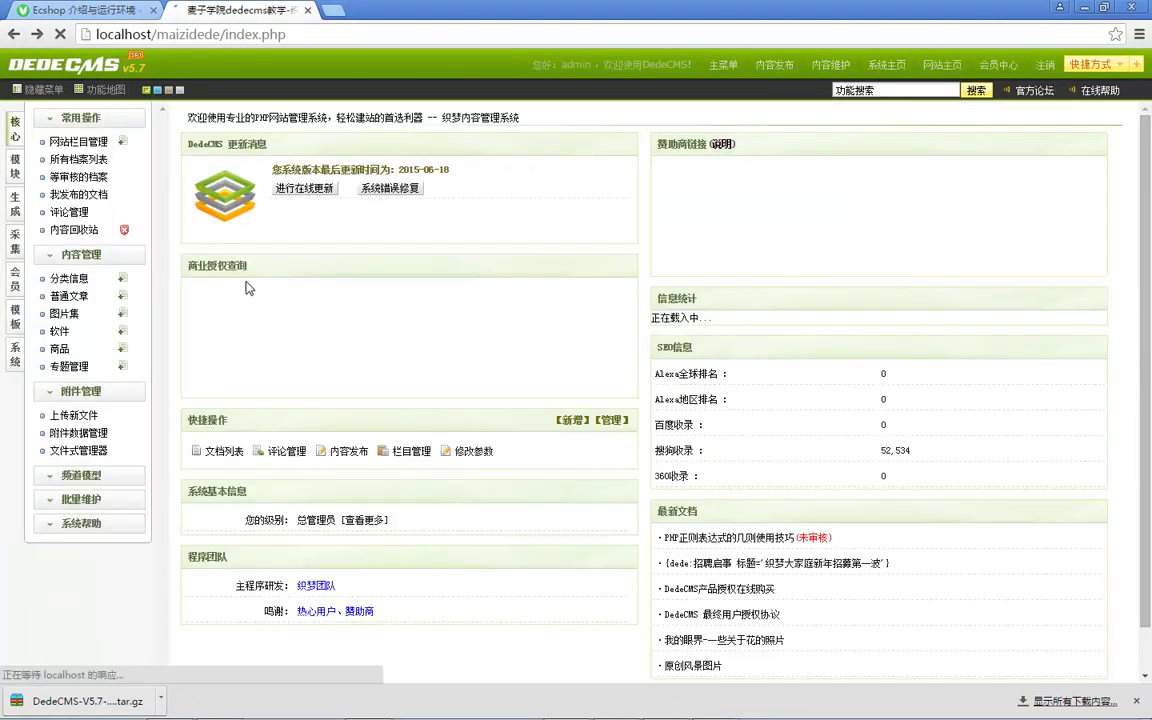
scroll(745, 260, down, 1)
scroll(487, 263, up, 1)
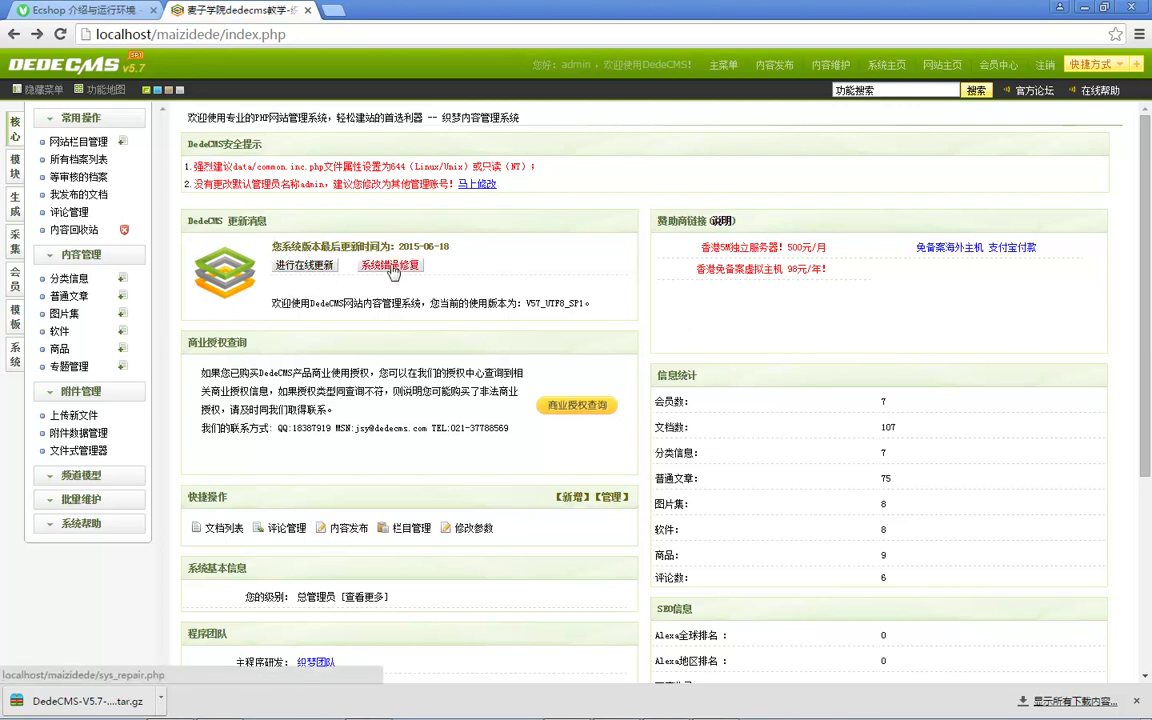
Step: Read the dashboard's licensing text, then open 网站栏目管理 from the 常用操作 menu
scroll(395, 272, down, 1)
drag(210, 293, 277, 295)
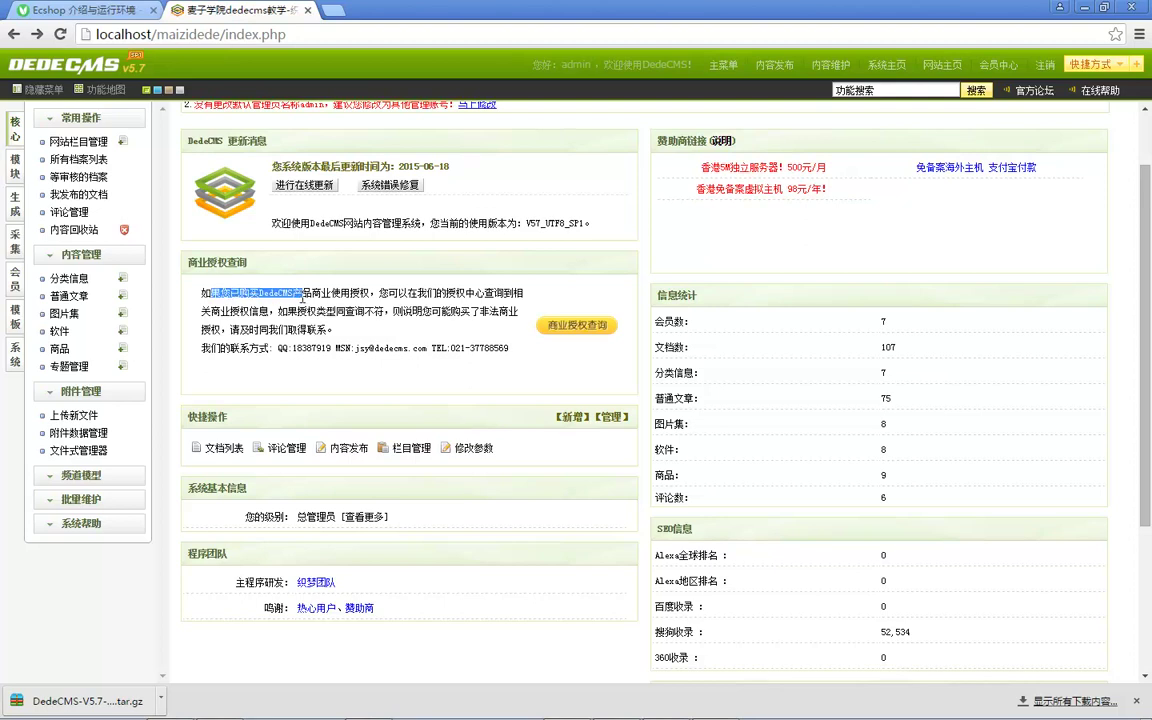
click(320, 298)
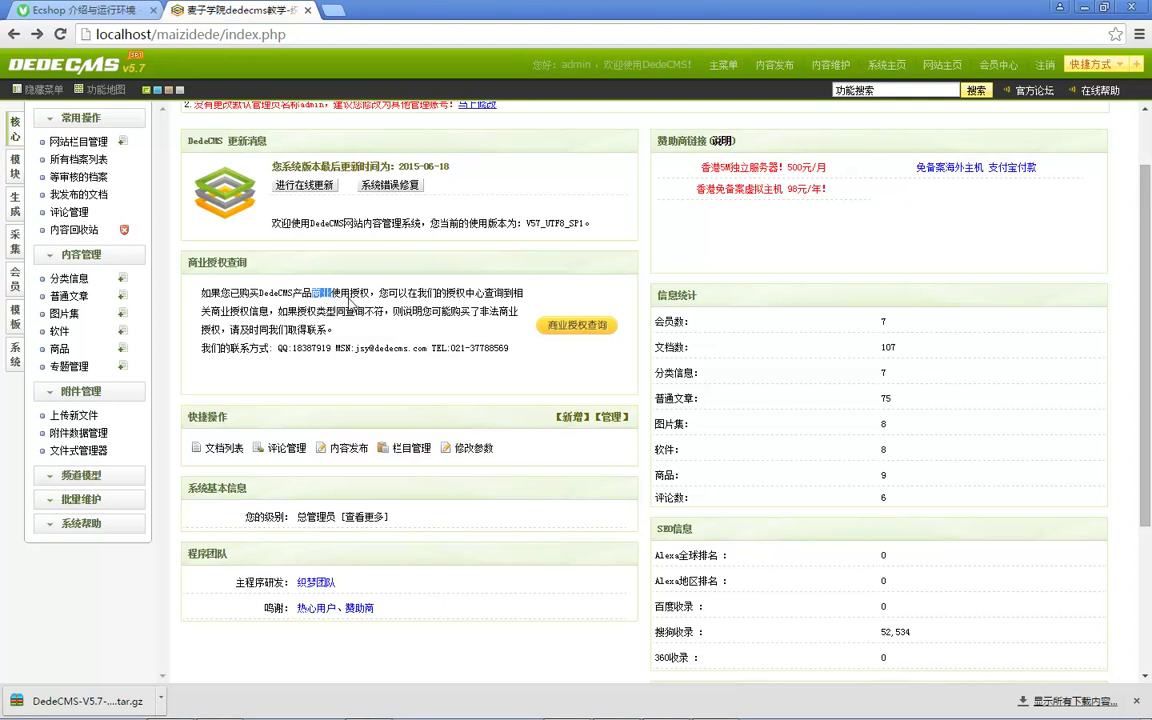
drag(206, 312, 312, 312)
click(268, 325)
scroll(465, 310, down, 3)
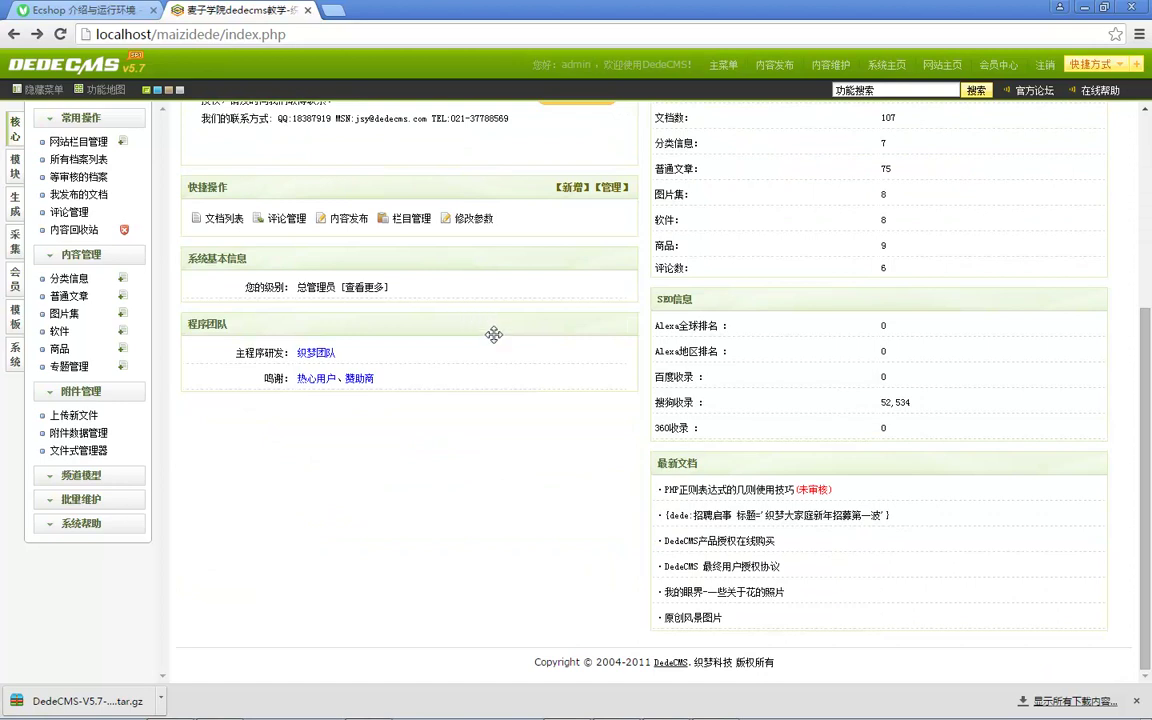
scroll(622, 424, up, 3)
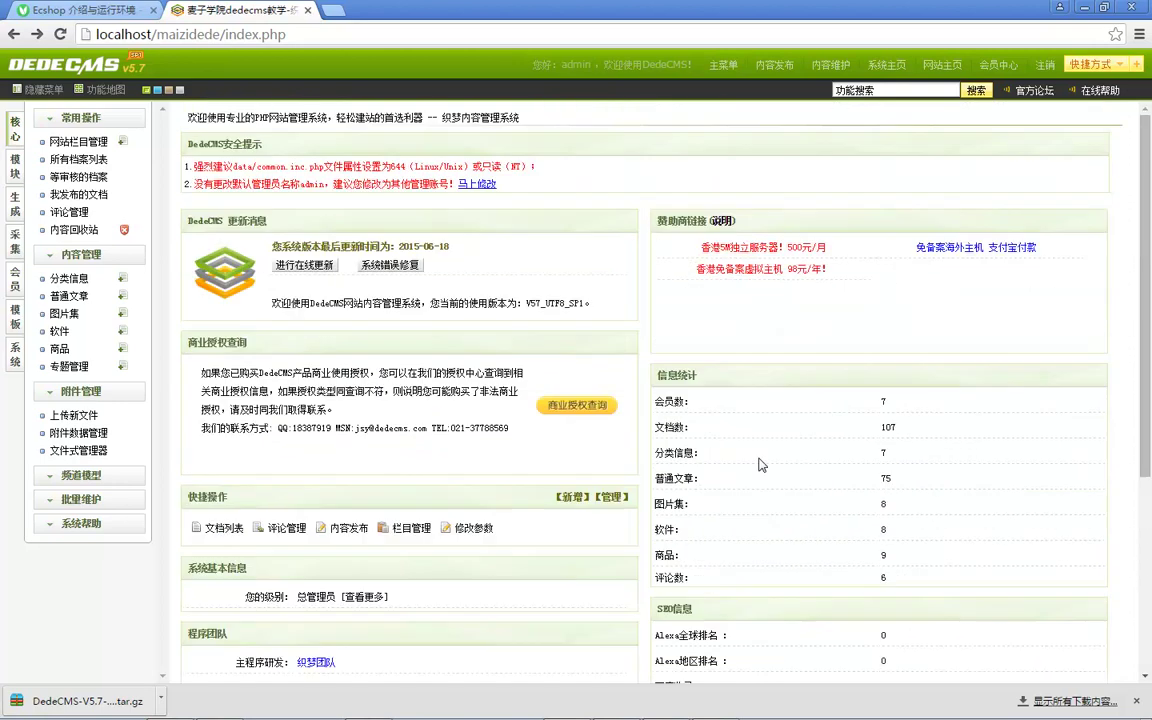
click(85, 168)
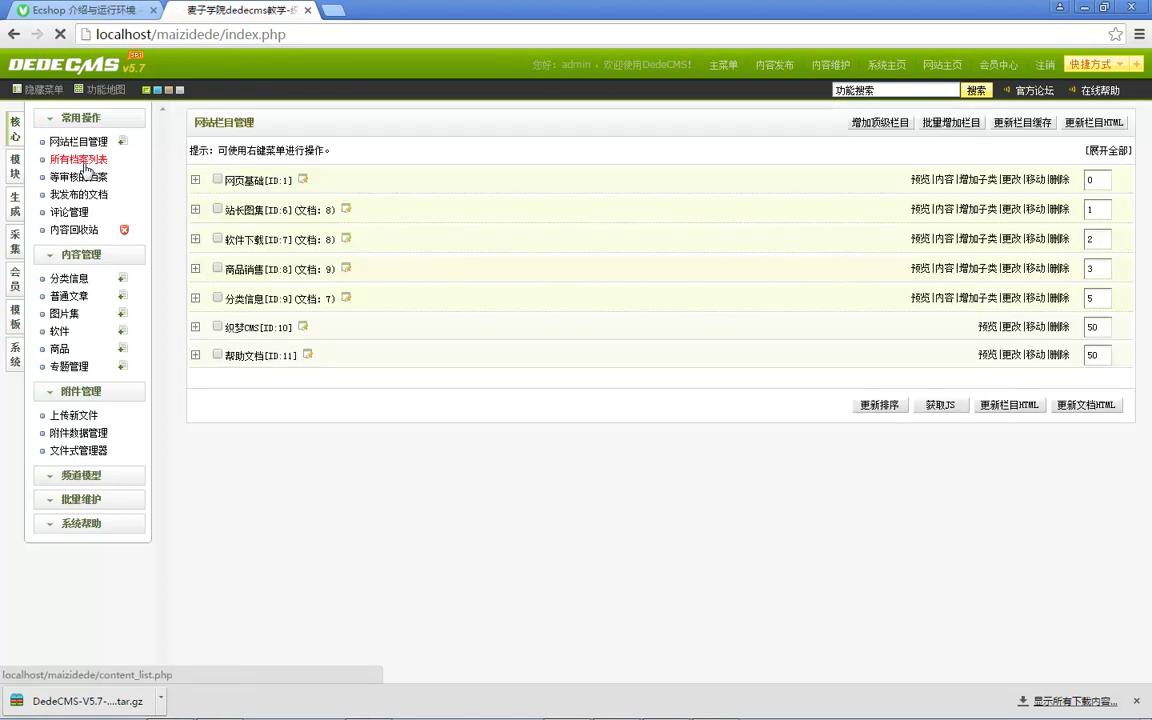
Step: Enter the article title 测试文章 and tick the 头条 headline flag
click(74, 195)
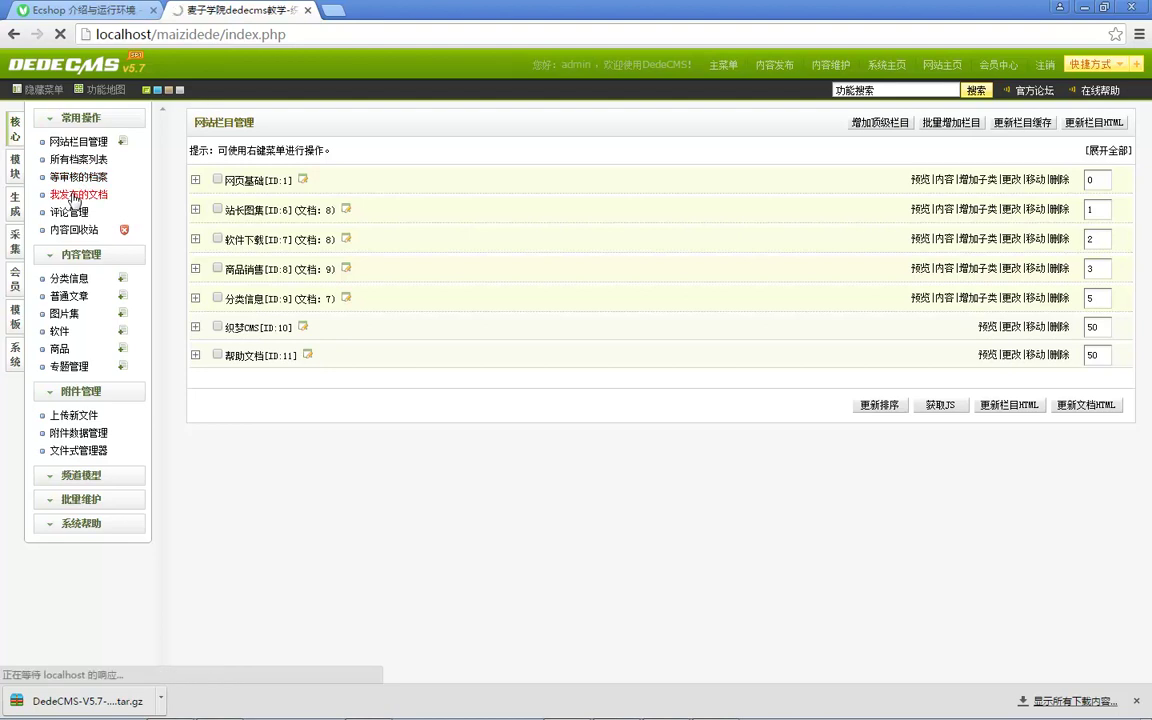
click(75, 159)
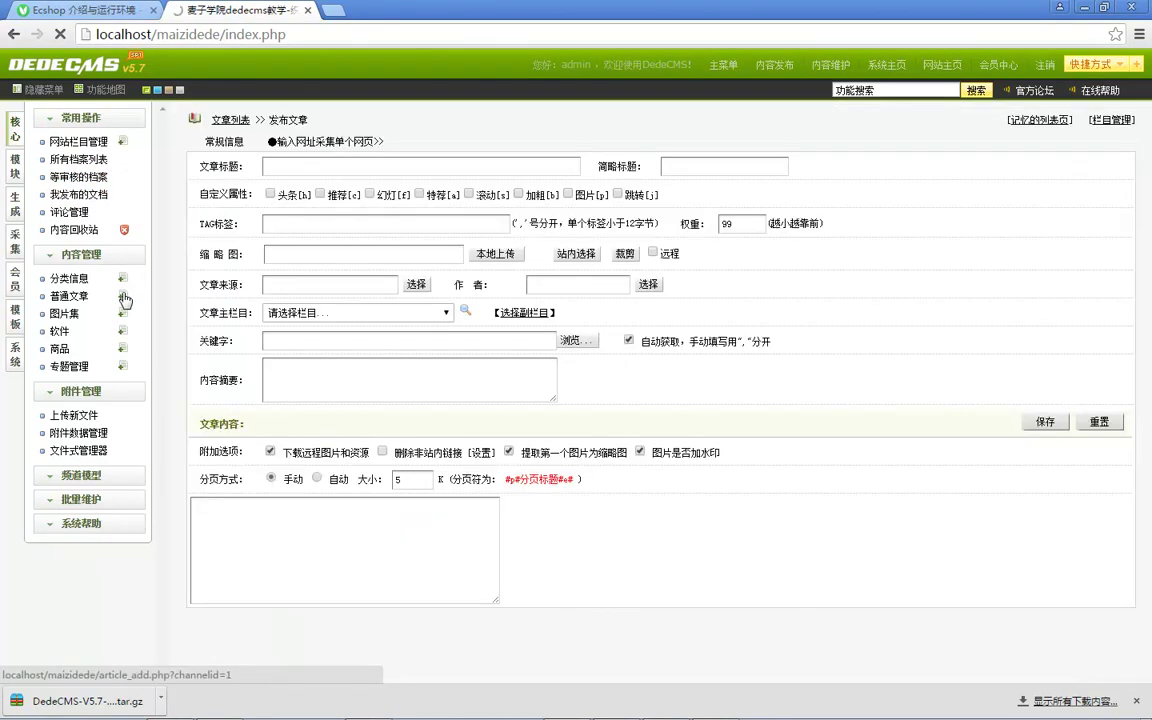
text(测试文章)
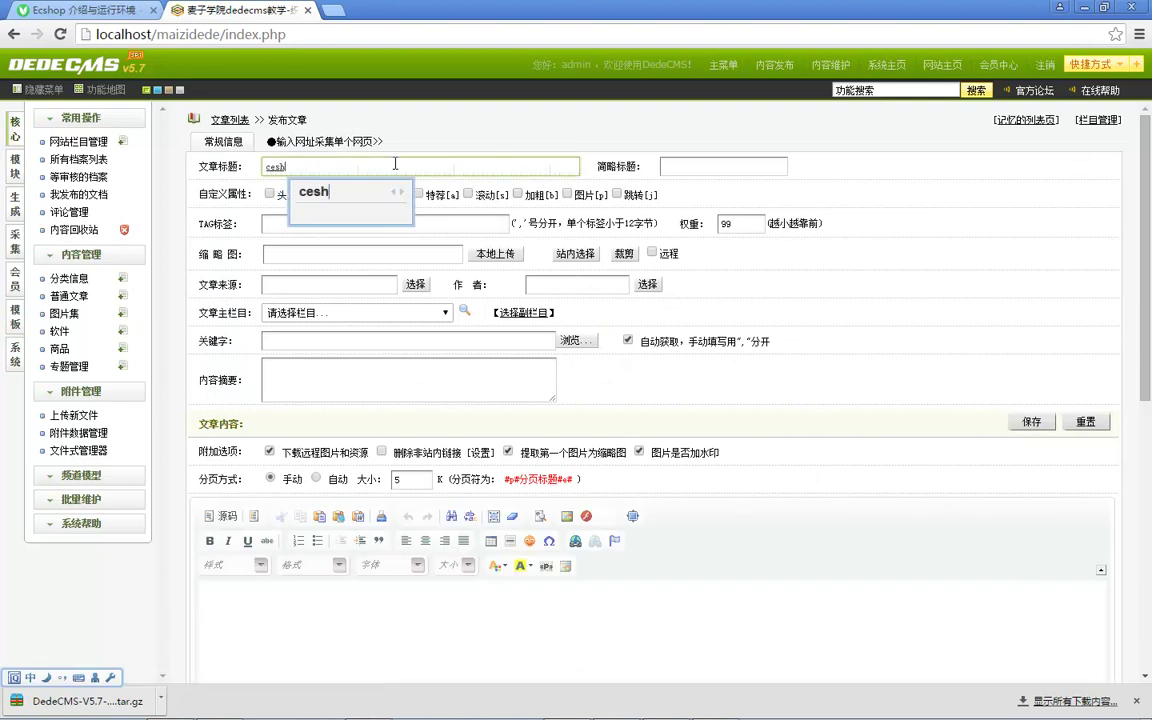
click(280, 203)
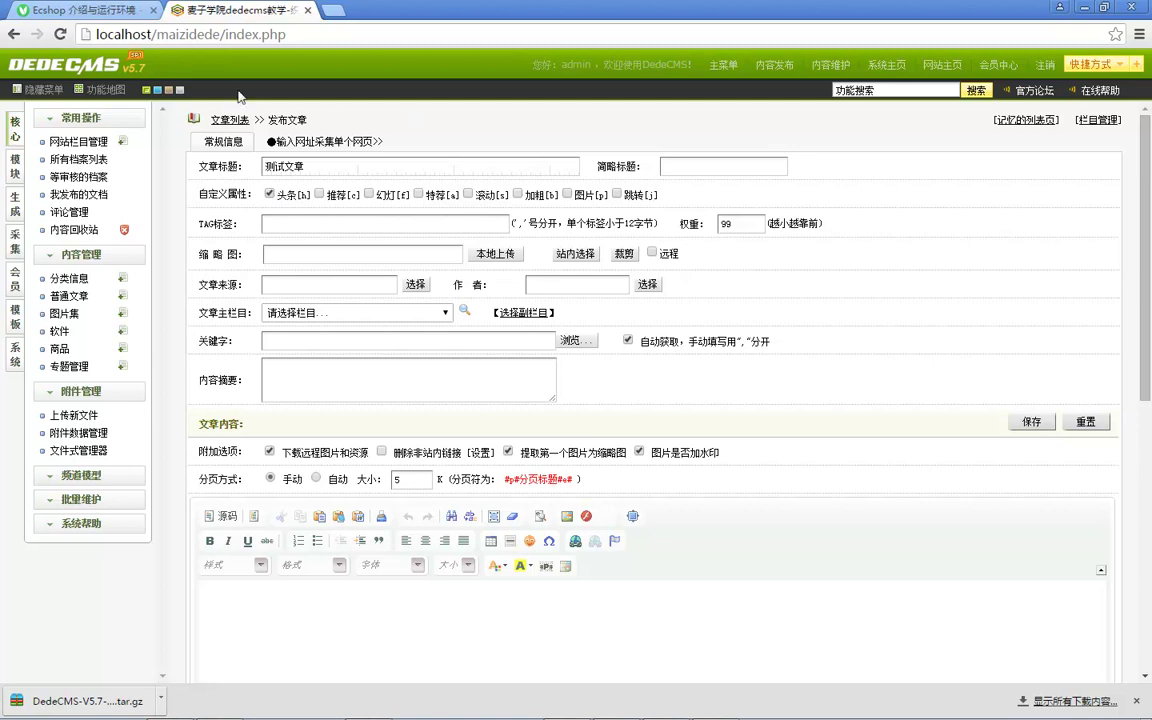
scroll(346, 262, down, 2)
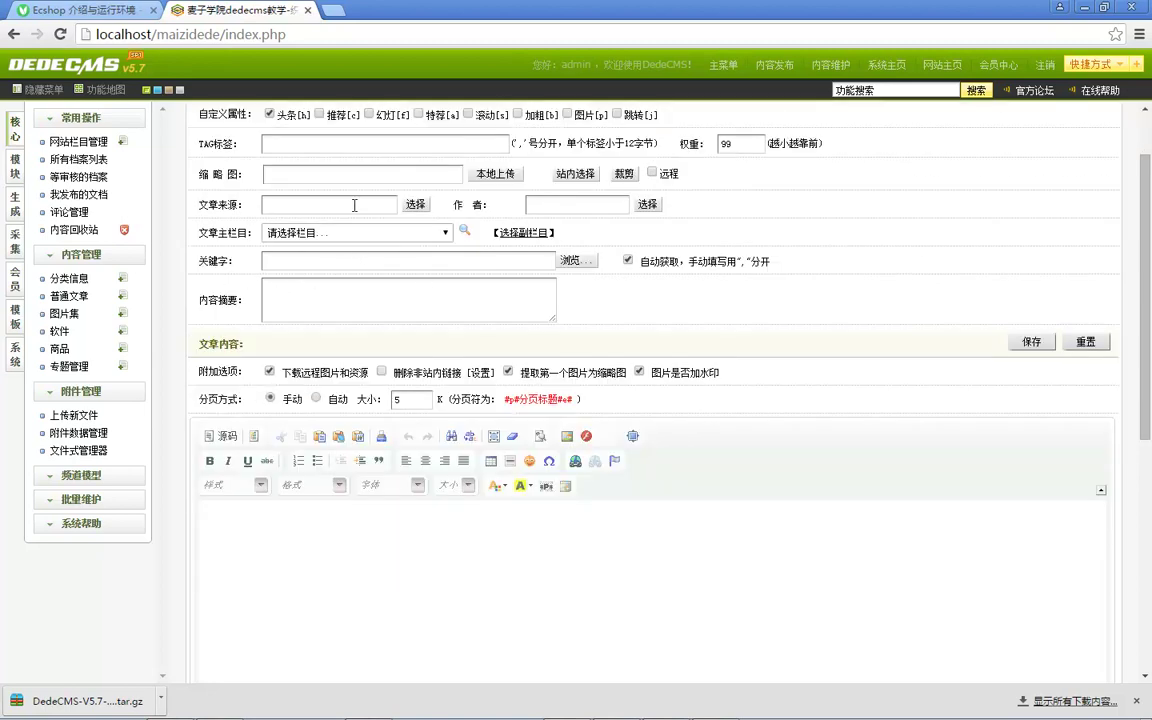
Step: Try a local thumbnail upload and set the browser to always allow popups from the site
click(478, 175)
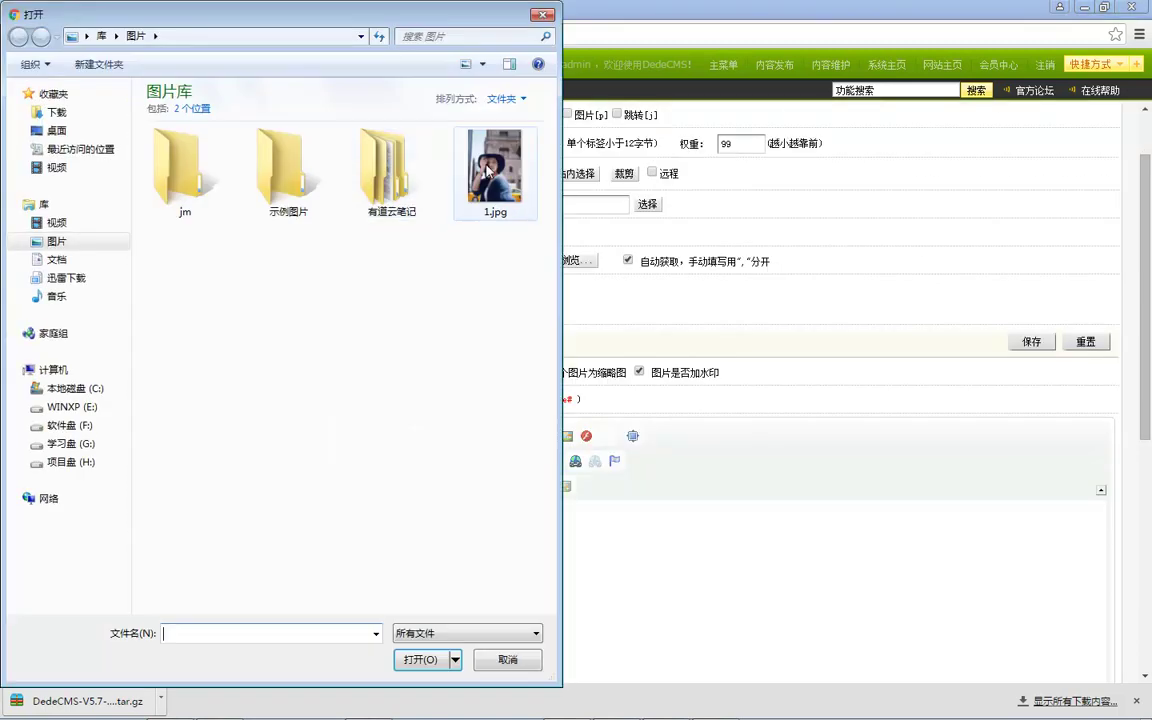
key(Escape)
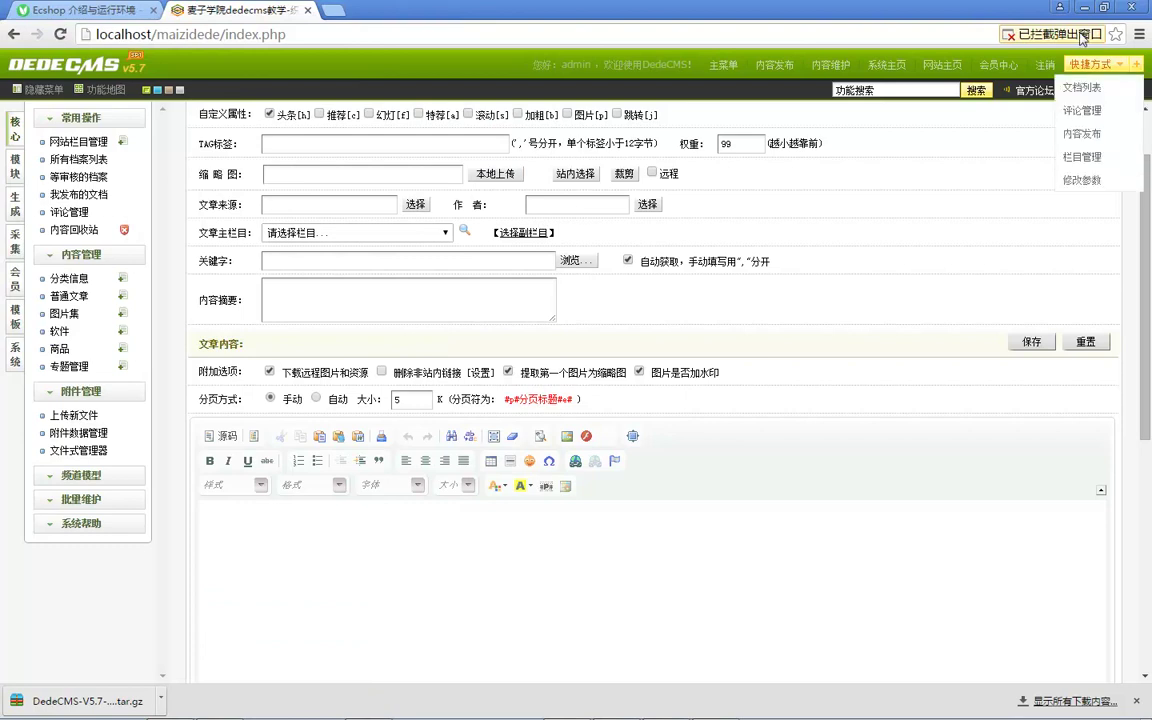
click(1050, 34)
click(722, 100)
click(1030, 151)
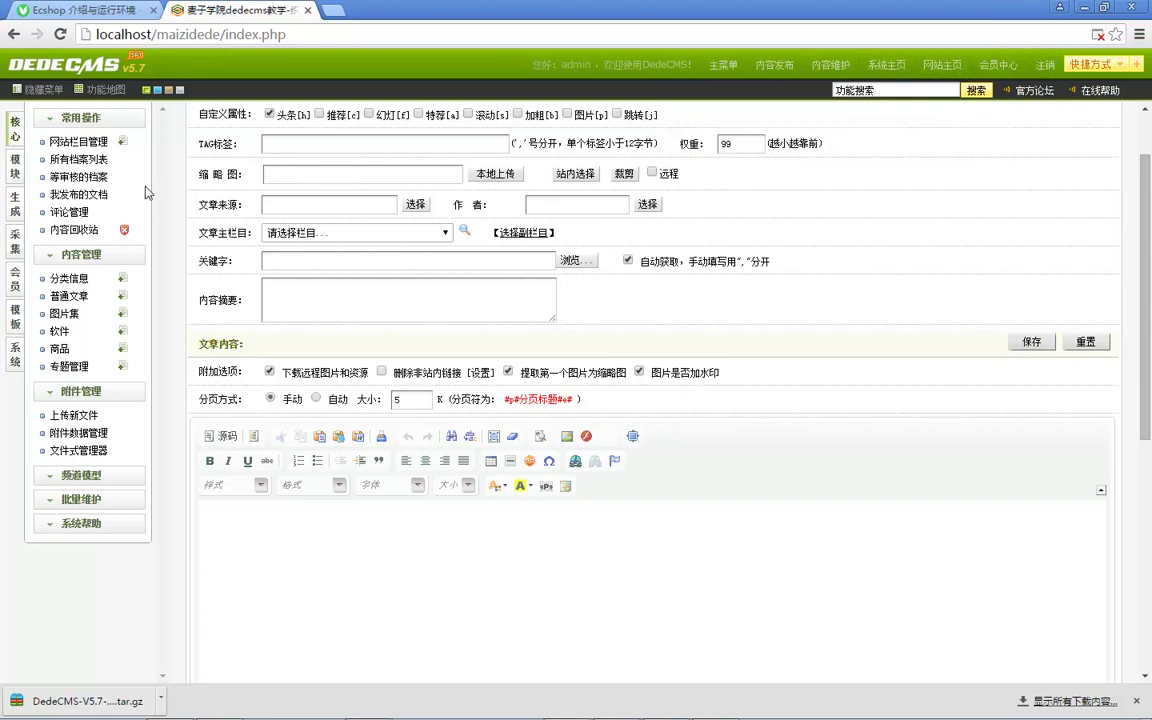
Step: Start a fresh new-article form and re-enter the title 测试文章
scroll(385, 195, up, 2)
double_click(323, 168)
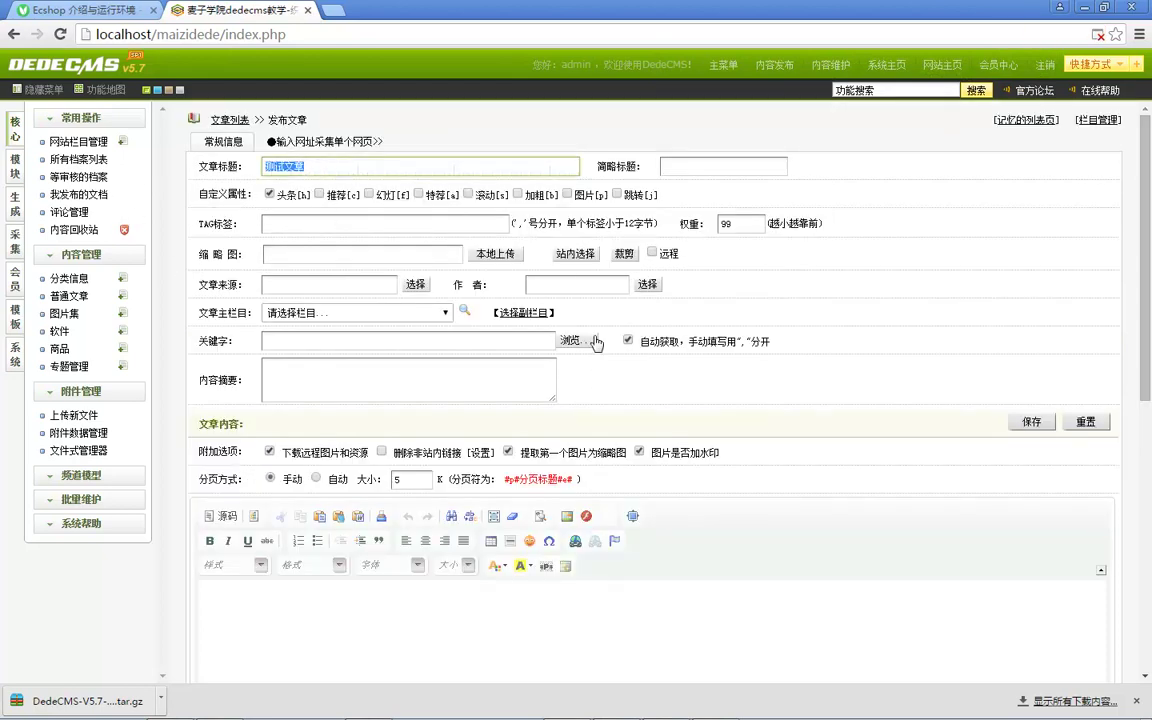
click(121, 295)
click(316, 167)
click(300, 186)
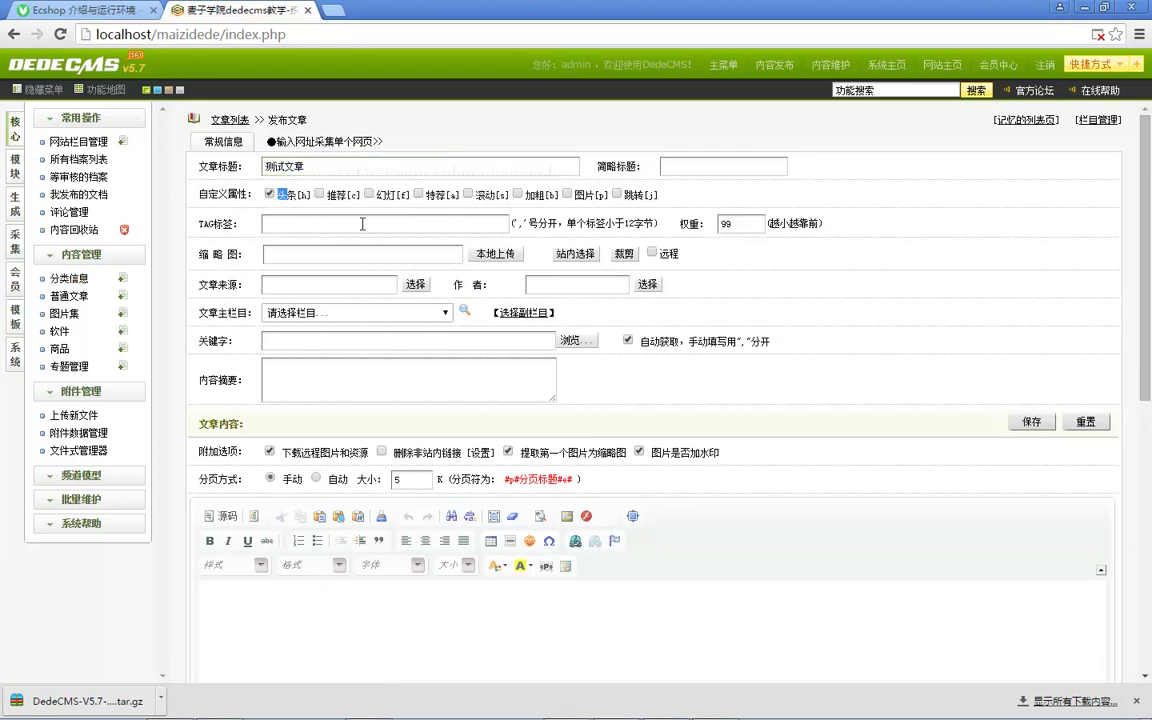
Step: Upload 1.jpg as the thumbnail, cropped around the woman's face
click(502, 257)
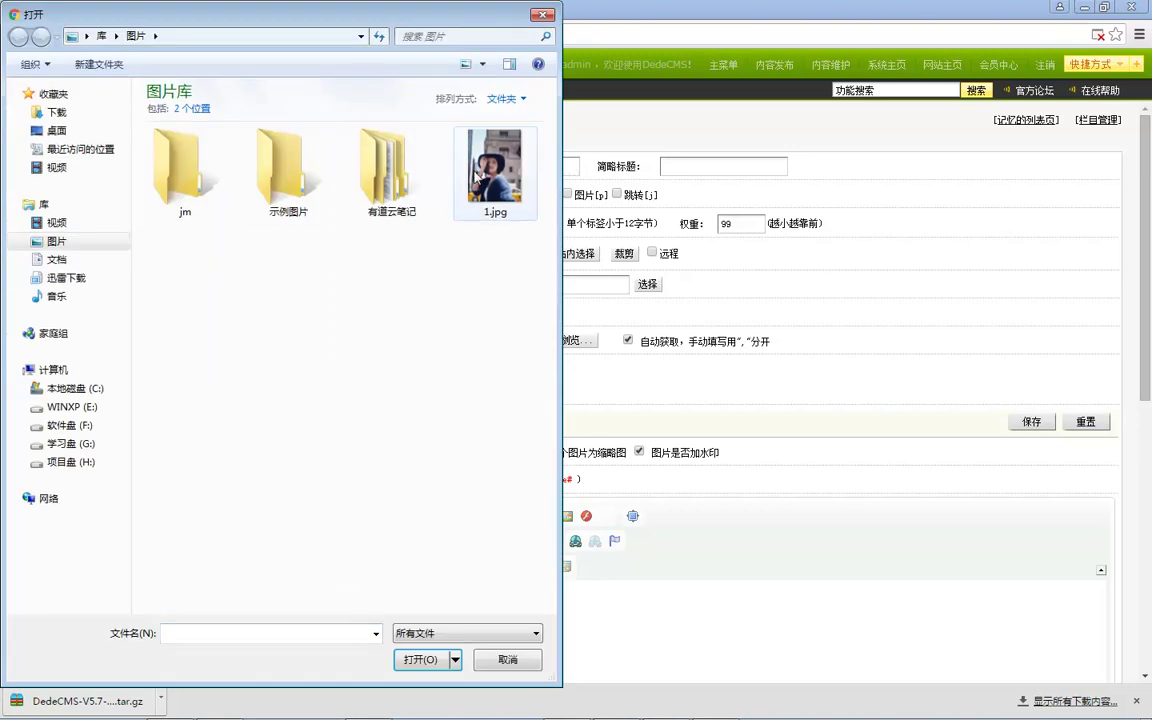
double_click(470, 165)
drag(316, 239, 318, 340)
click(553, 245)
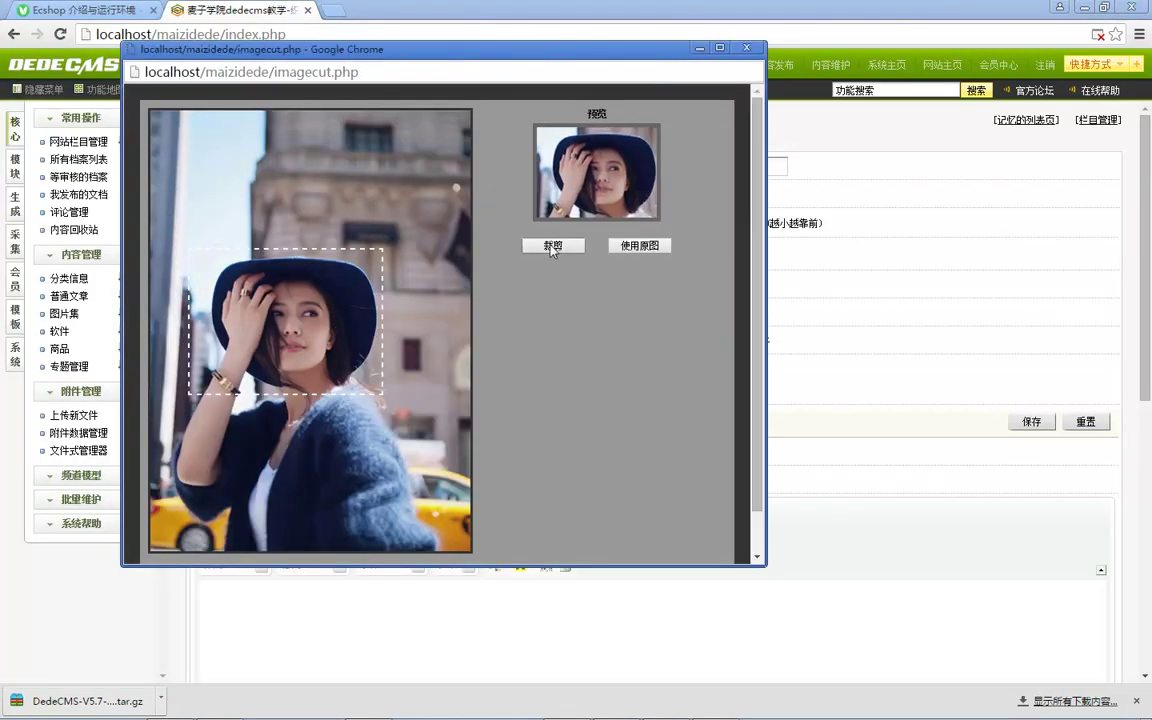
Step: File the article under the —HTML column
scroll(366, 310, down, 3)
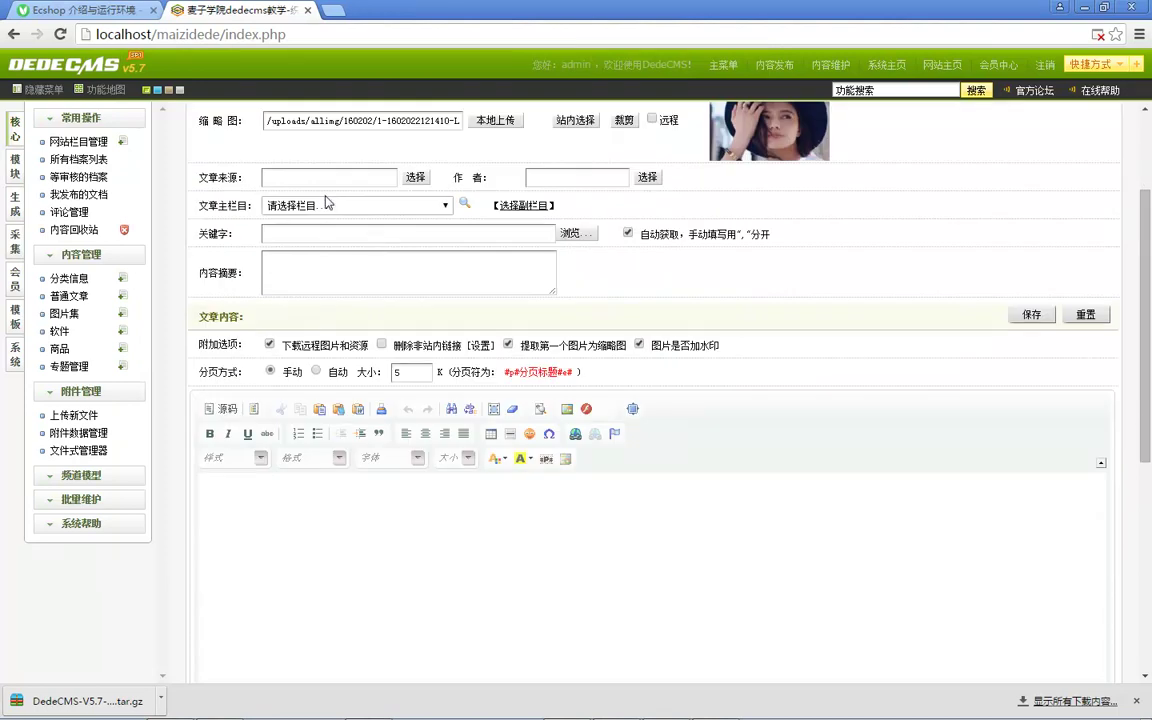
click(340, 205)
click(310, 247)
Step: Fill the body with several pasted lines of the filler text 范德萨发生的
scroll(319, 195, down, 2)
click(320, 155)
click(290, 462)
text(范德萨发生的)
key(ctrl+a)
key(ctrl+c)
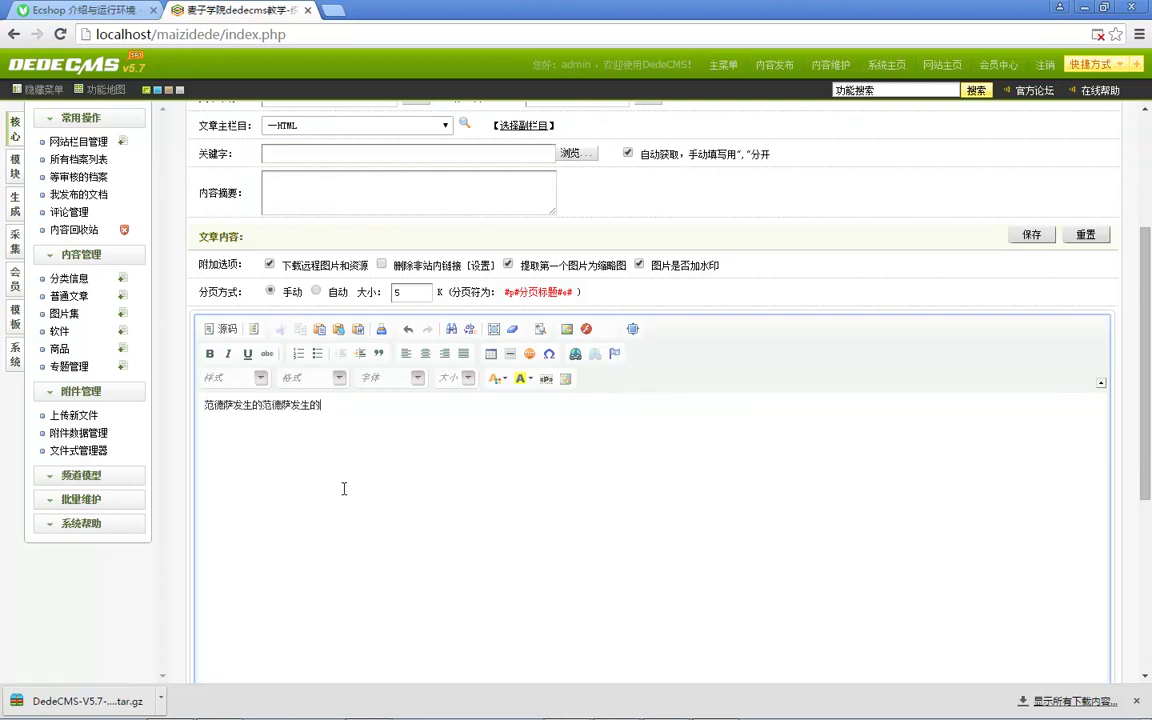
key(ctrl+v)
key(ctrl+v)
key(ctrl+v)
key(ctrl+v)
key(ctrl+v)
key(ctrl+v)
key(ctrl+v)
key(ctrl+v)
key(ctrl+v)
key(ctrl+v)
key(ctrl+v)
key(ctrl+v)
key(ctrl+v)
key(ctrl+v)
key(ctrl+v)
key(ctrl+v)
key(ctrl+v)
key(ctrl+v)
key(ctrl+v)
key(ctrl+v)
key(Return)
key(ctrl+v)
key(ctrl+v)
key(ctrl+v)
key(ctrl+v)
key(ctrl+v)
key(ctrl+v)
key(ctrl+v)
key(ctrl+v)
key(ctrl+v)
key(ctrl+v)
key(ctrl+v)
key(ctrl+v)
key(ctrl+v)
key(Return)
key(ctrl+v)
key(Return)
key(ctrl+v)
key(Return)
key(ctrl+v)
key(Return)
key(ctrl+v)
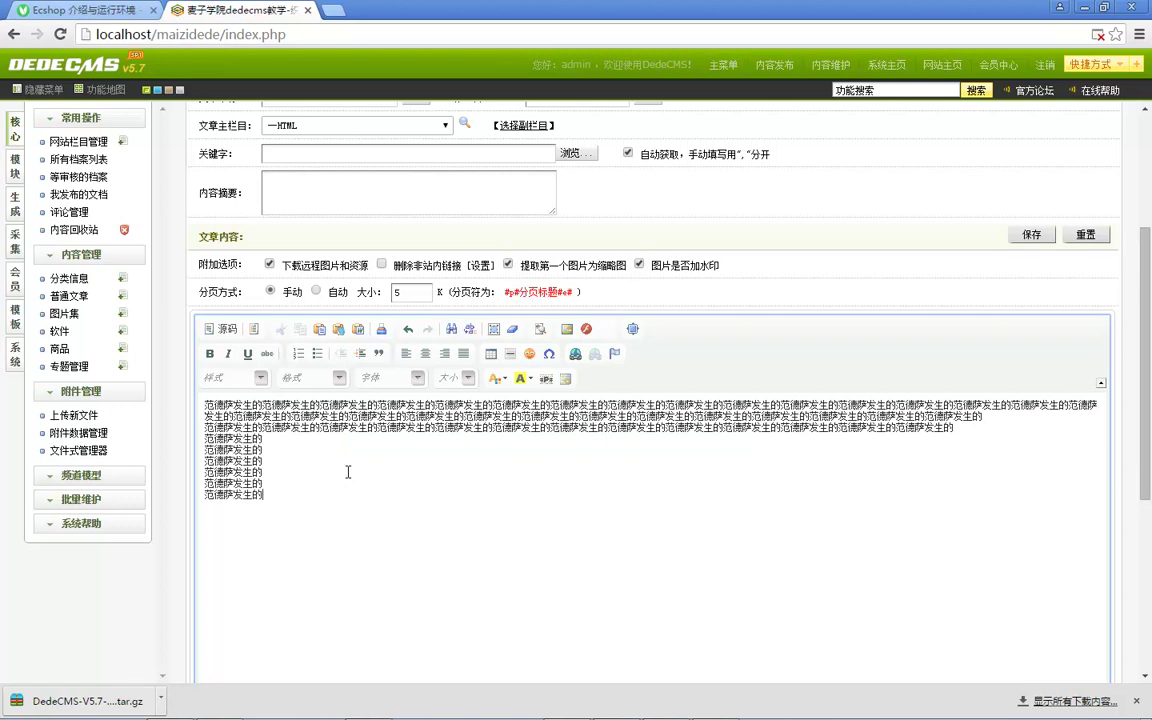
Step: Save and publish the article with 保存
scroll(348, 472, down, 3)
click(280, 465)
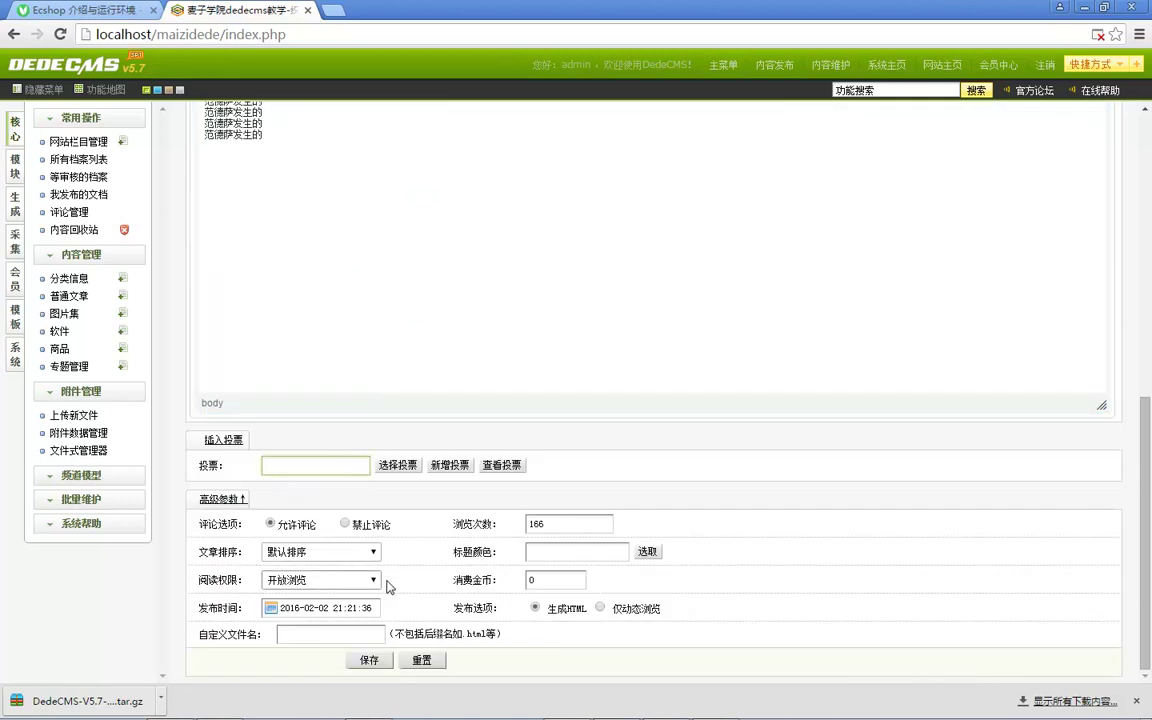
click(369, 661)
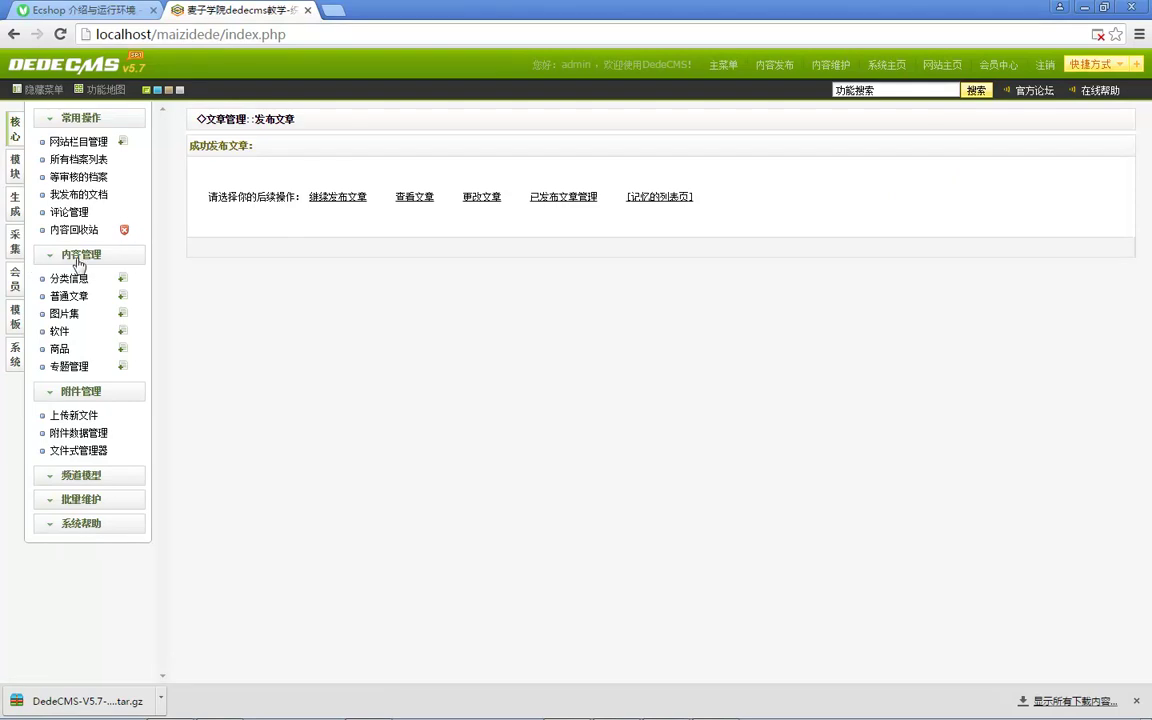
Step: Load the bare localhost front-end homepage showing 测试文章 as the headline
click(943, 66)
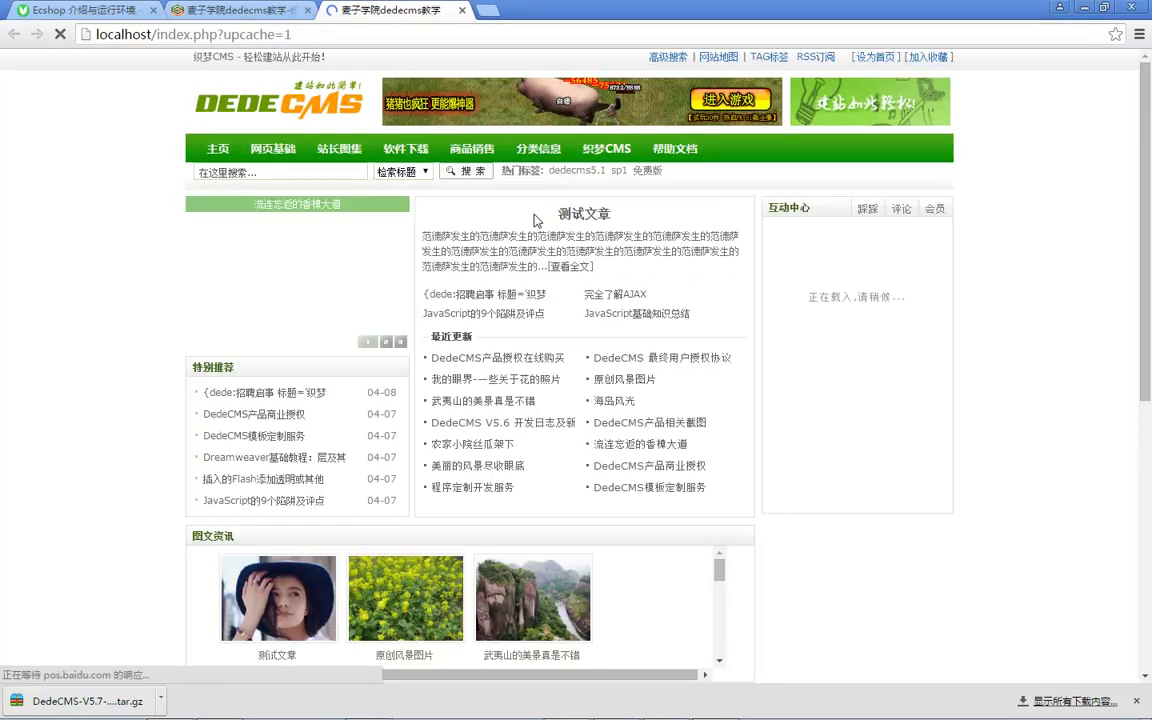
click(160, 38)
drag(156, 35, 300, 35)
key(BackSpace)
key(Return)
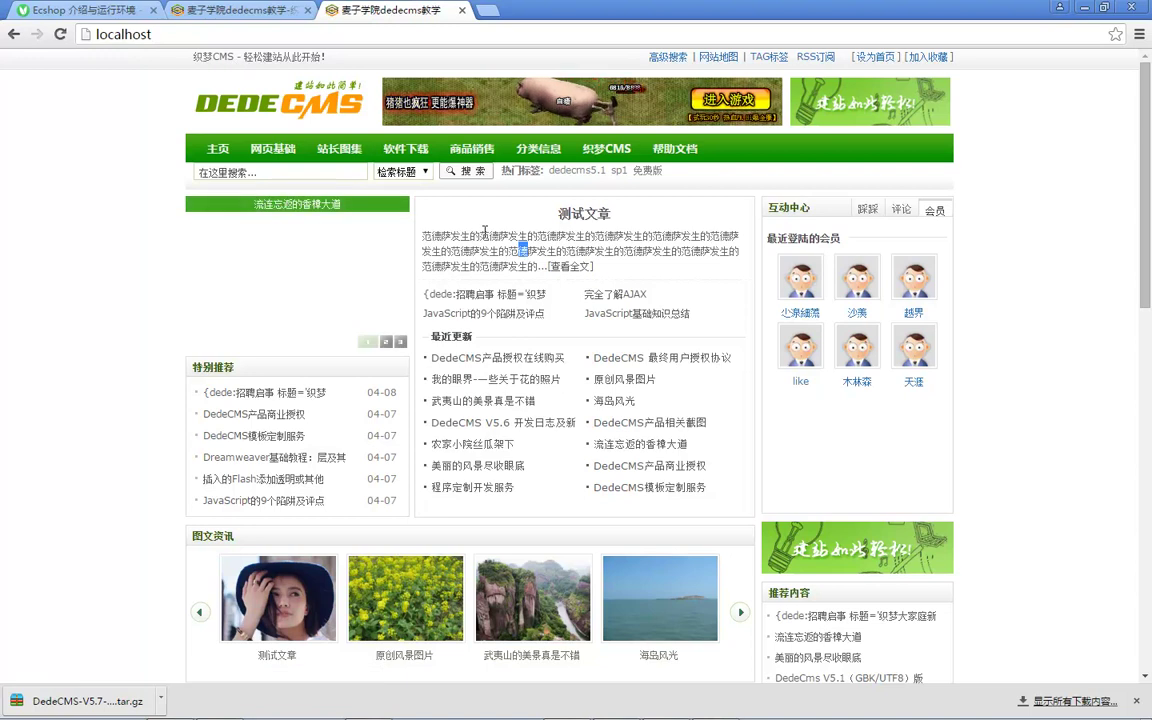
Step: Trim the front-end address back to localhost/ and return to the admin success page
click(235, 10)
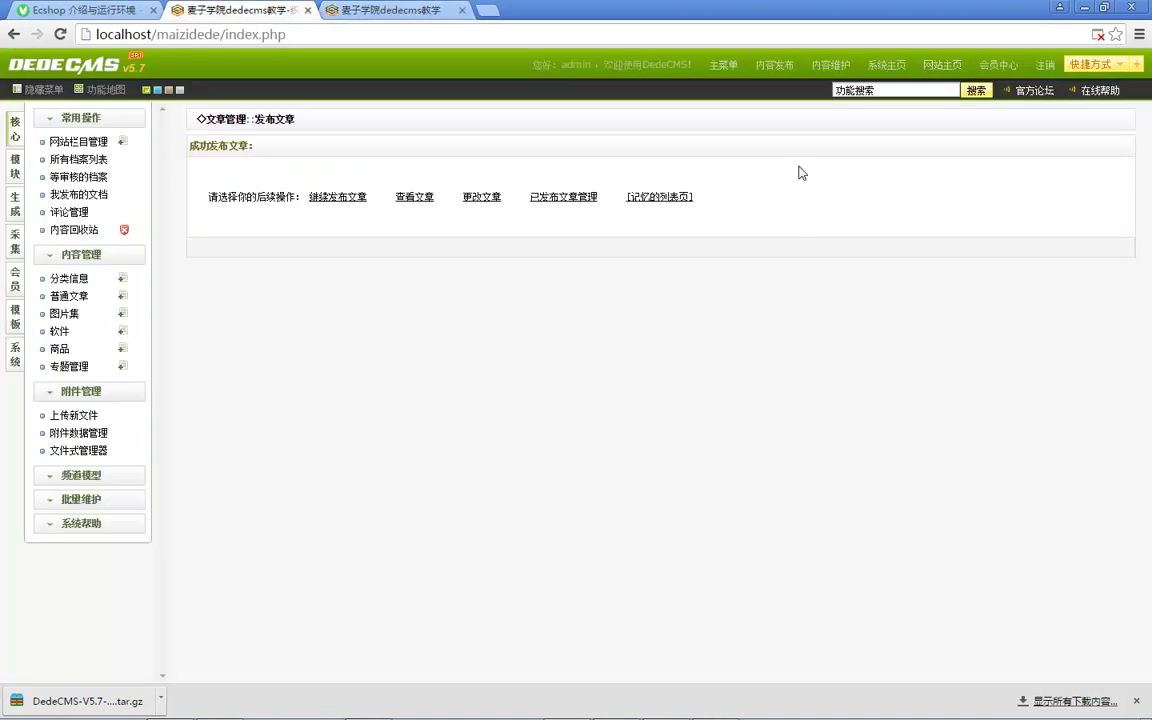
click(340, 12)
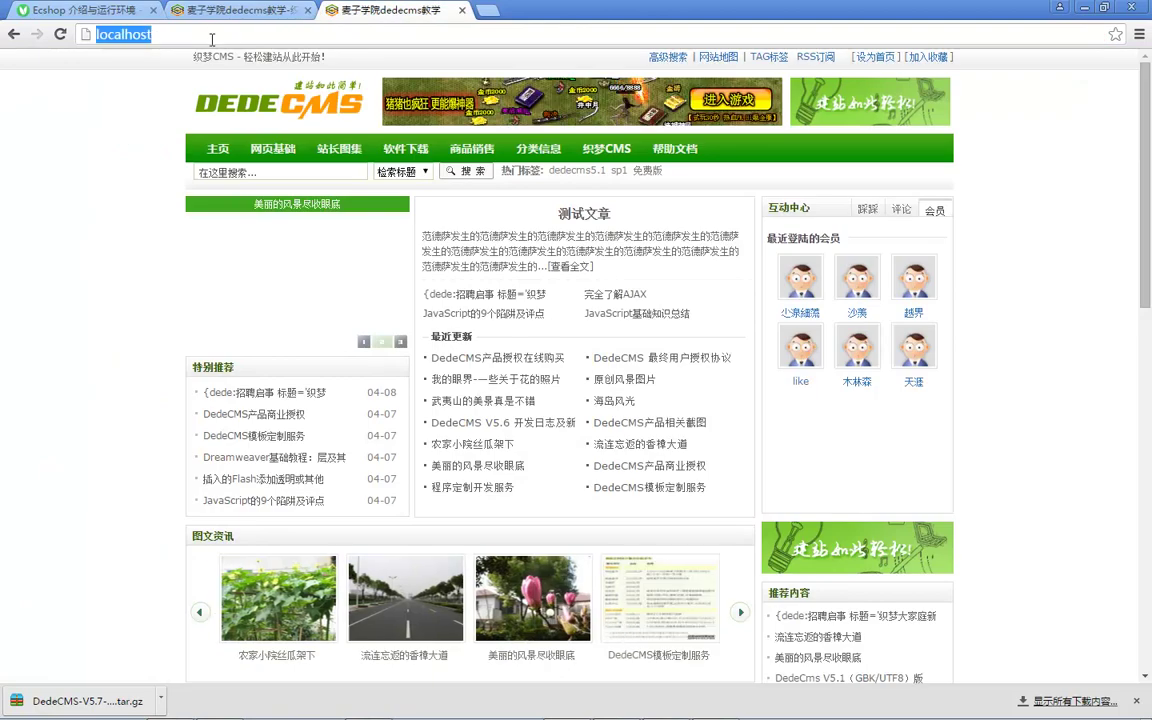
click(235, 33)
text(/in.p)
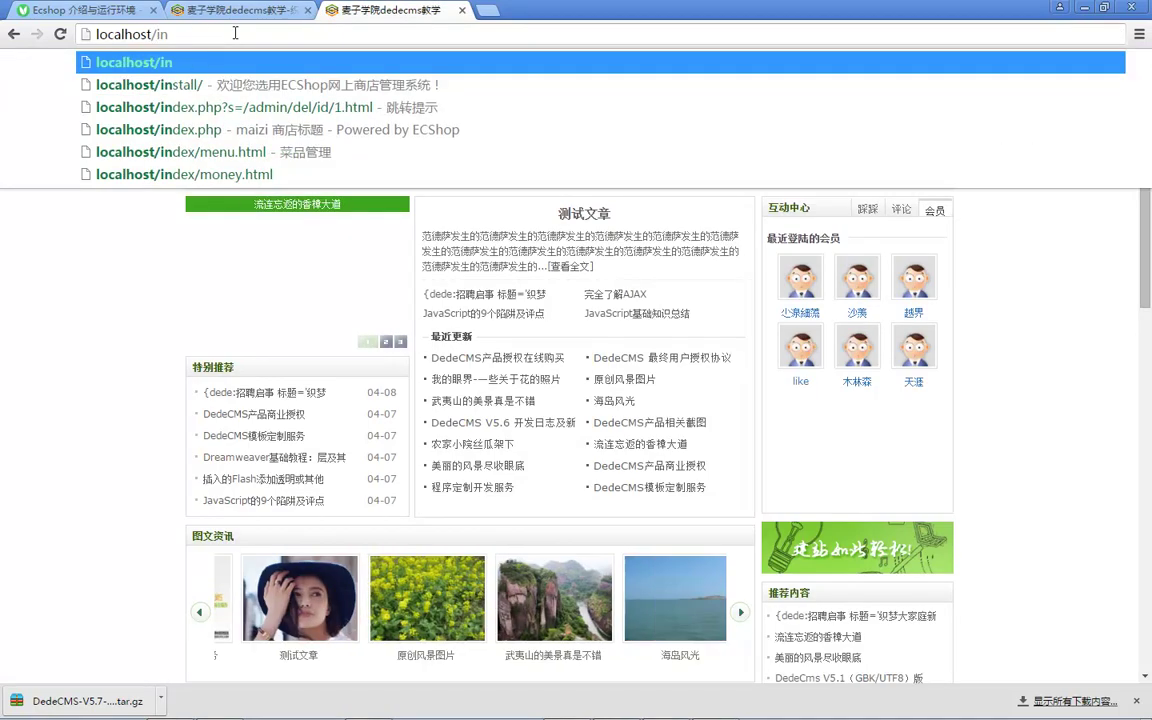
key(BackSpace)
key(BackSpace)
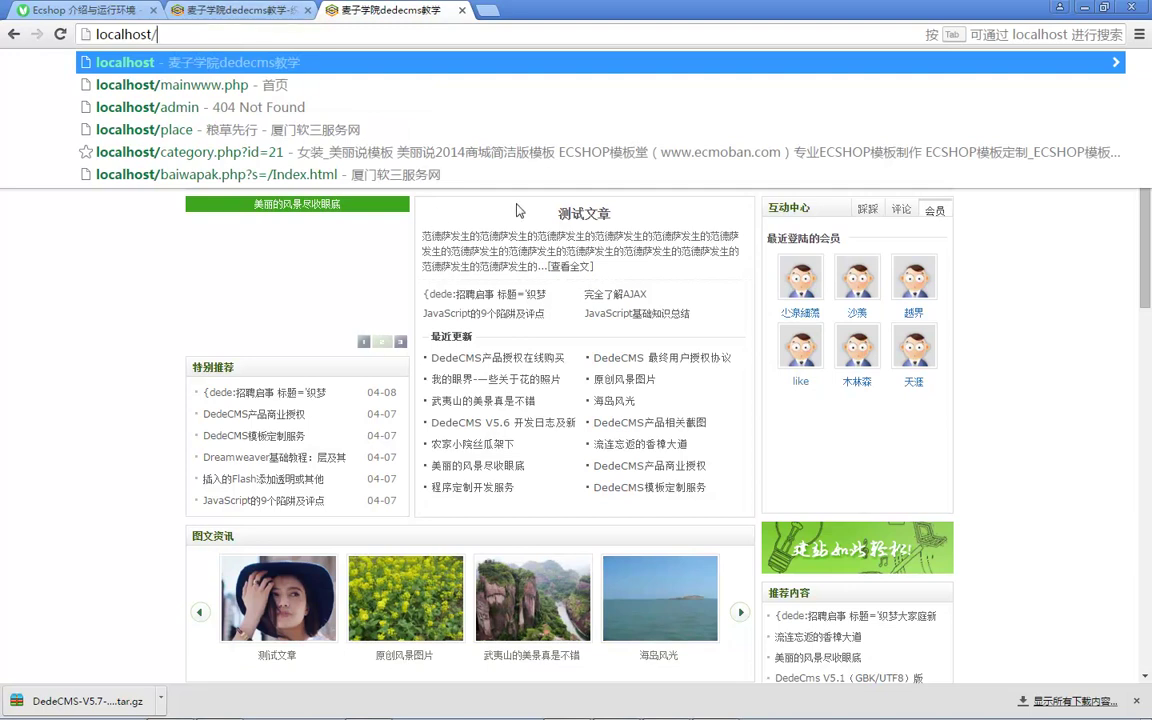
click(240, 10)
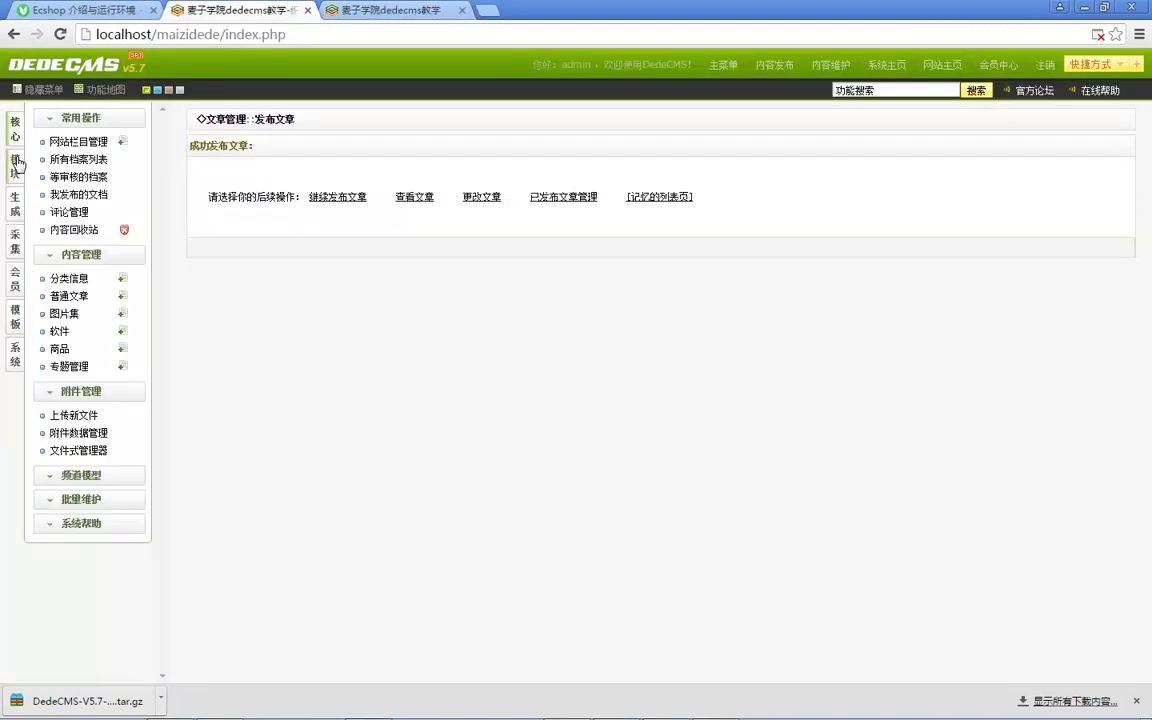
Step: Regenerate the homepage with 更新主页HTML from template default/index.htm to ../index.html
click(15, 199)
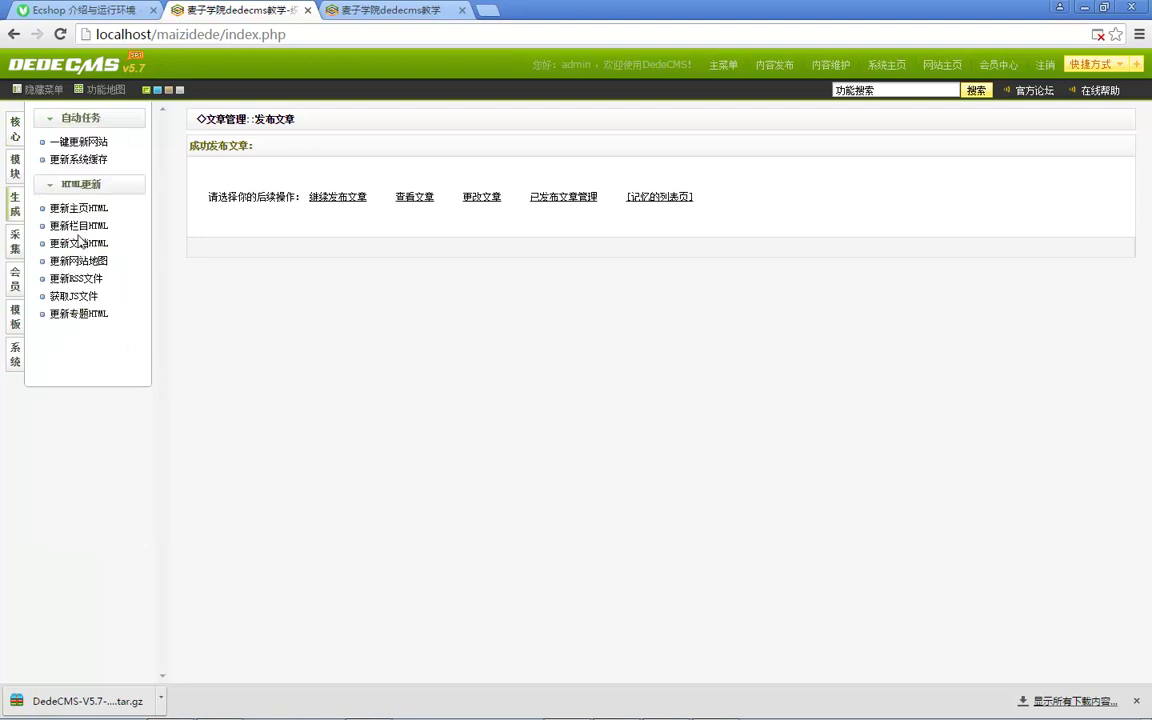
click(76, 207)
click(690, 280)
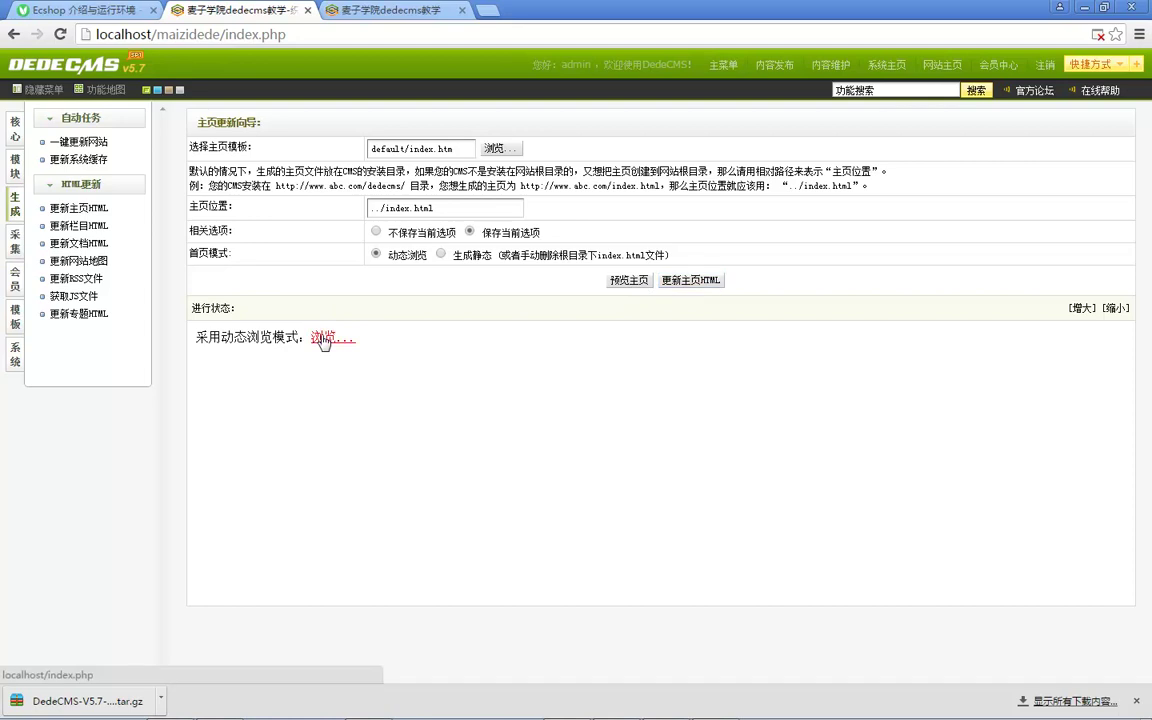
Step: Preview the generated homepage, then bring up the 系统 settings menu
click(325, 336)
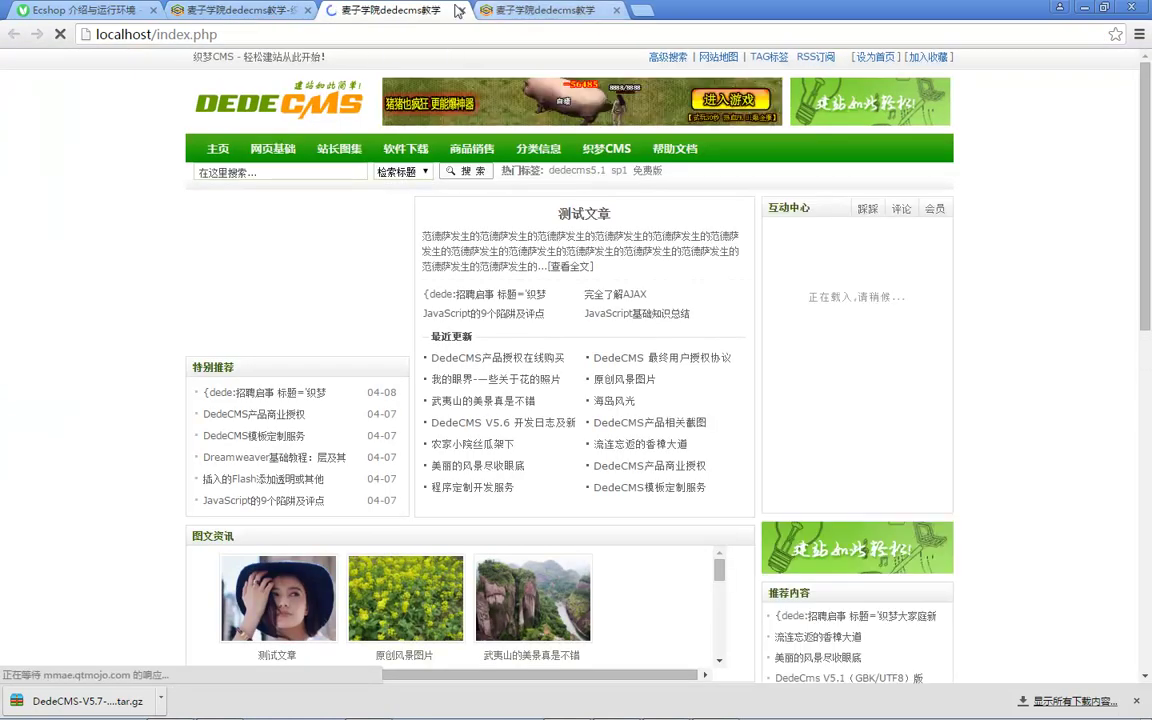
click(461, 10)
double_click(249, 338)
click(15, 354)
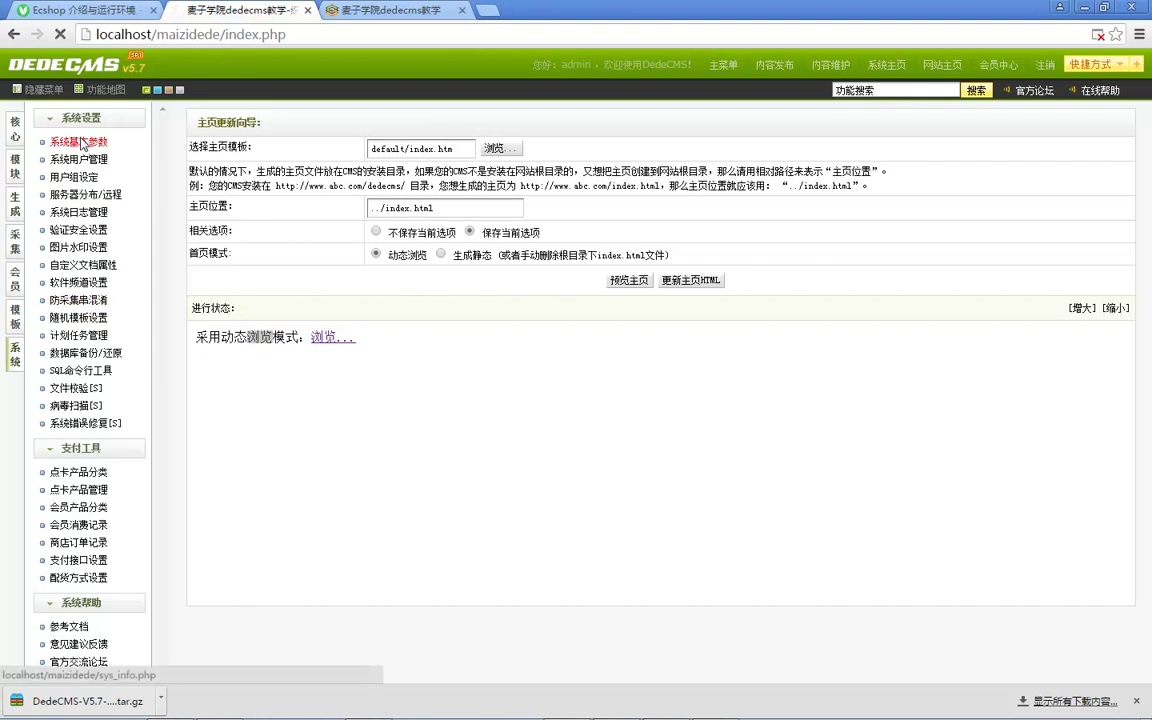
Step: Open 系统基本参数 and review the 站点设置 group
click(84, 144)
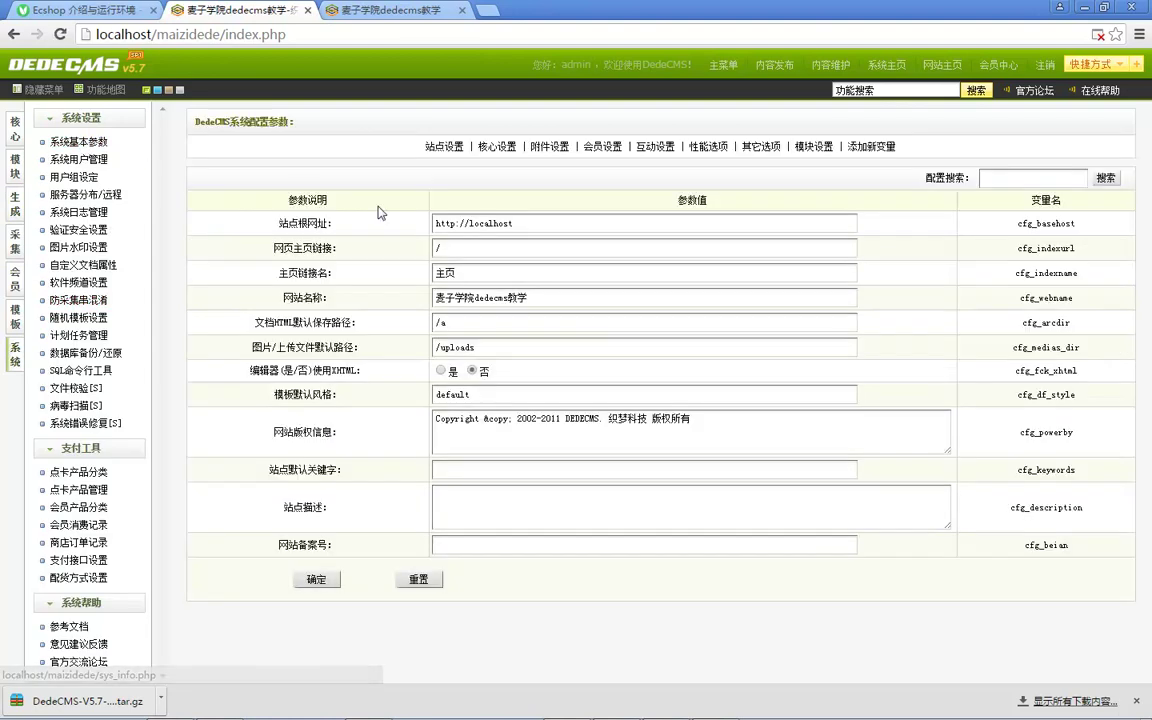
drag(262, 372, 308, 371)
click(445, 147)
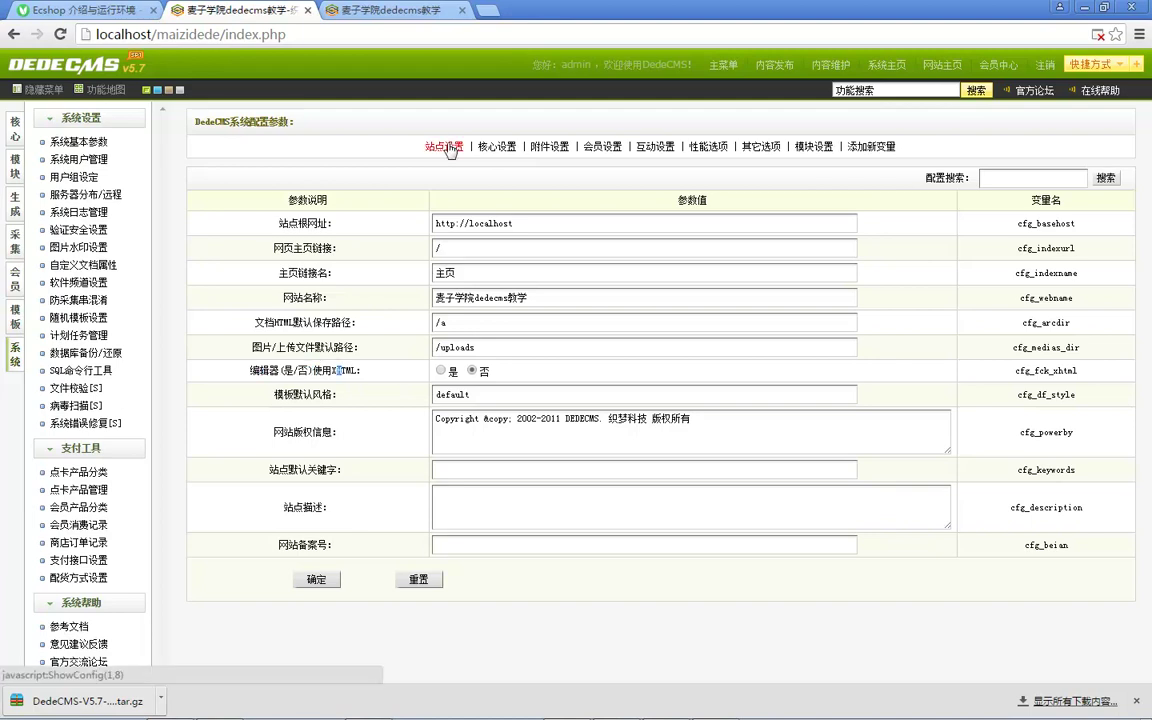
Step: Scroll through the 核心设置 group, including the pseudo-static setting
click(505, 147)
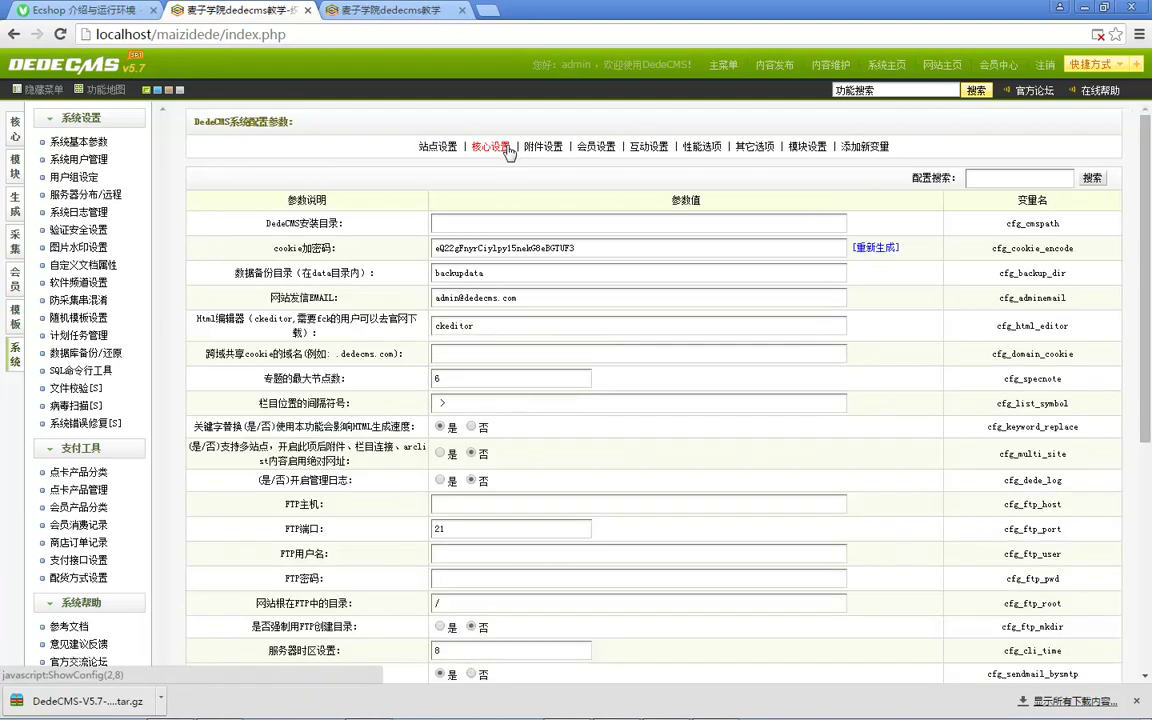
scroll(360, 316, down, 1)
drag(254, 348, 420, 347)
click(266, 370)
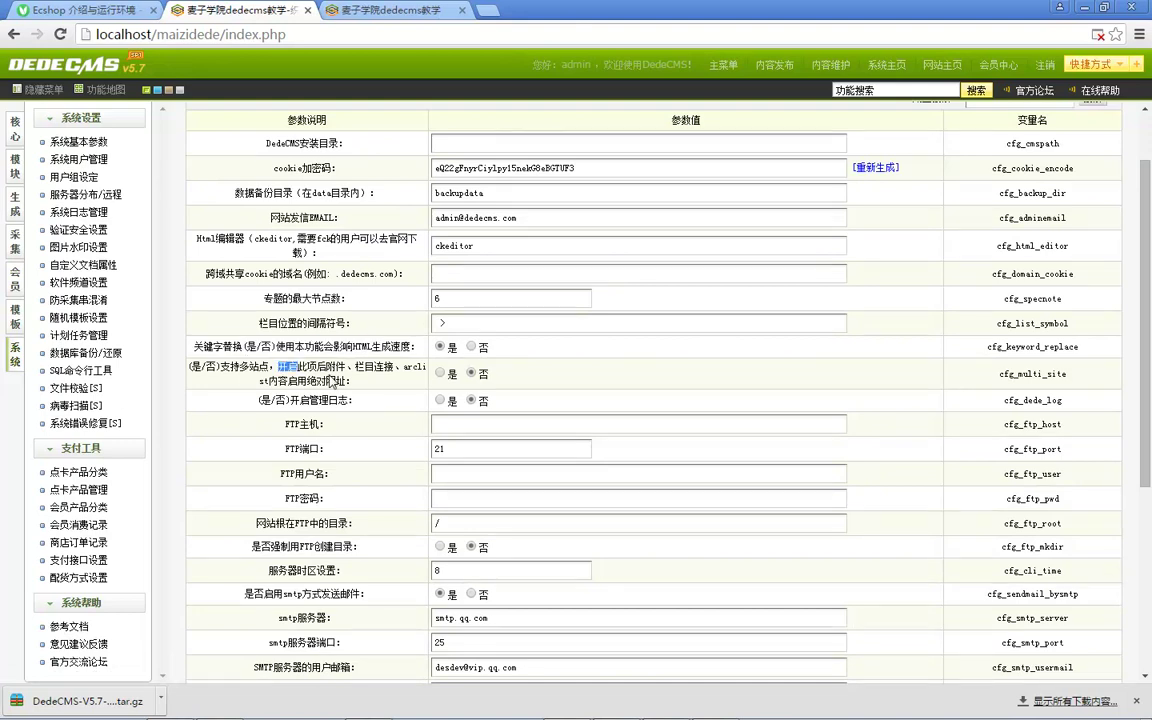
scroll(330, 382, down, 3)
scroll(362, 385, down, 1)
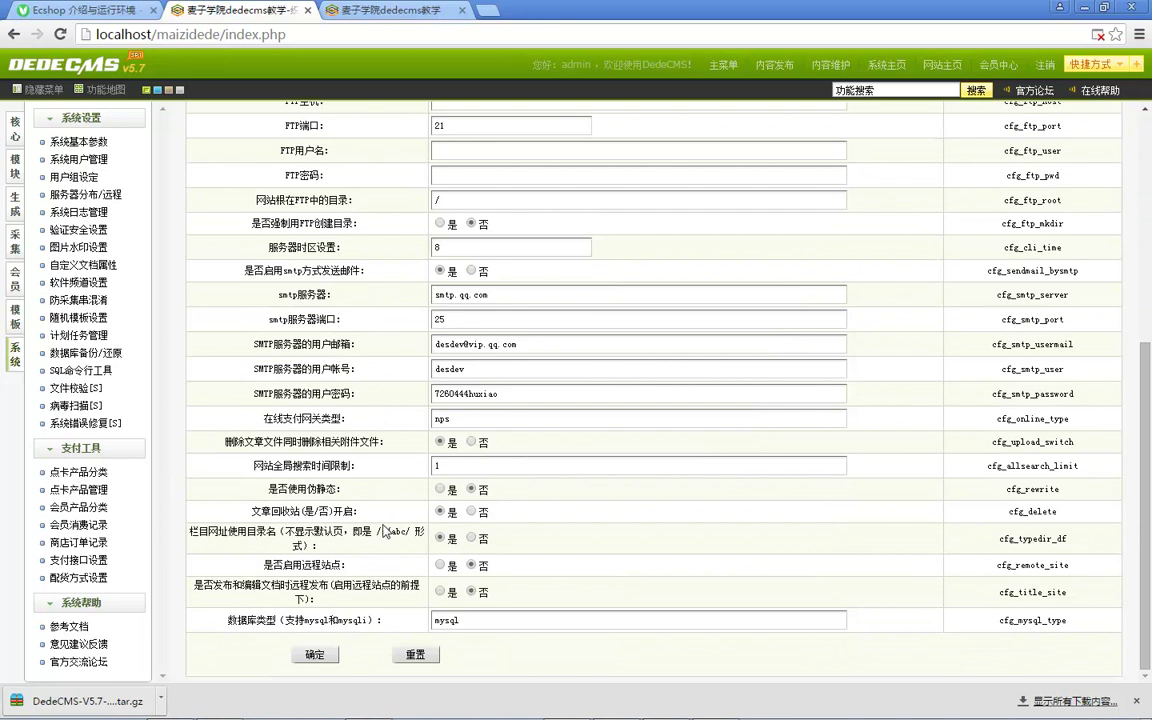
scroll(375, 530, up, 1)
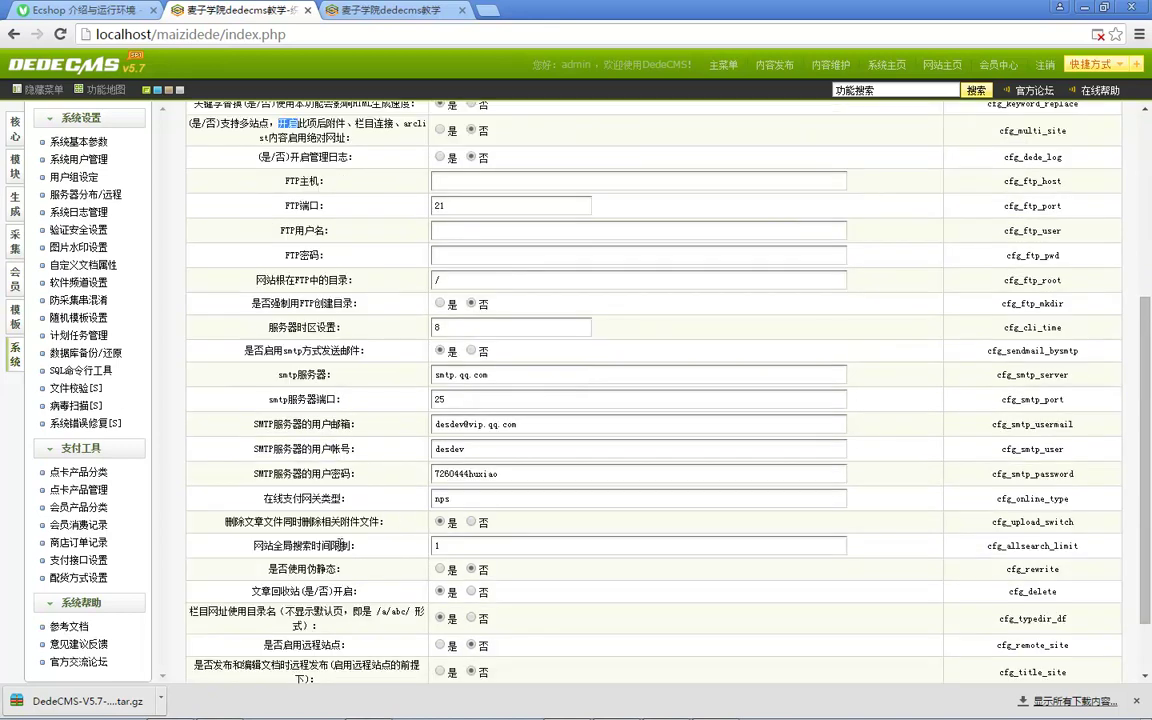
triple_click(297, 569)
scroll(352, 565, down, 1)
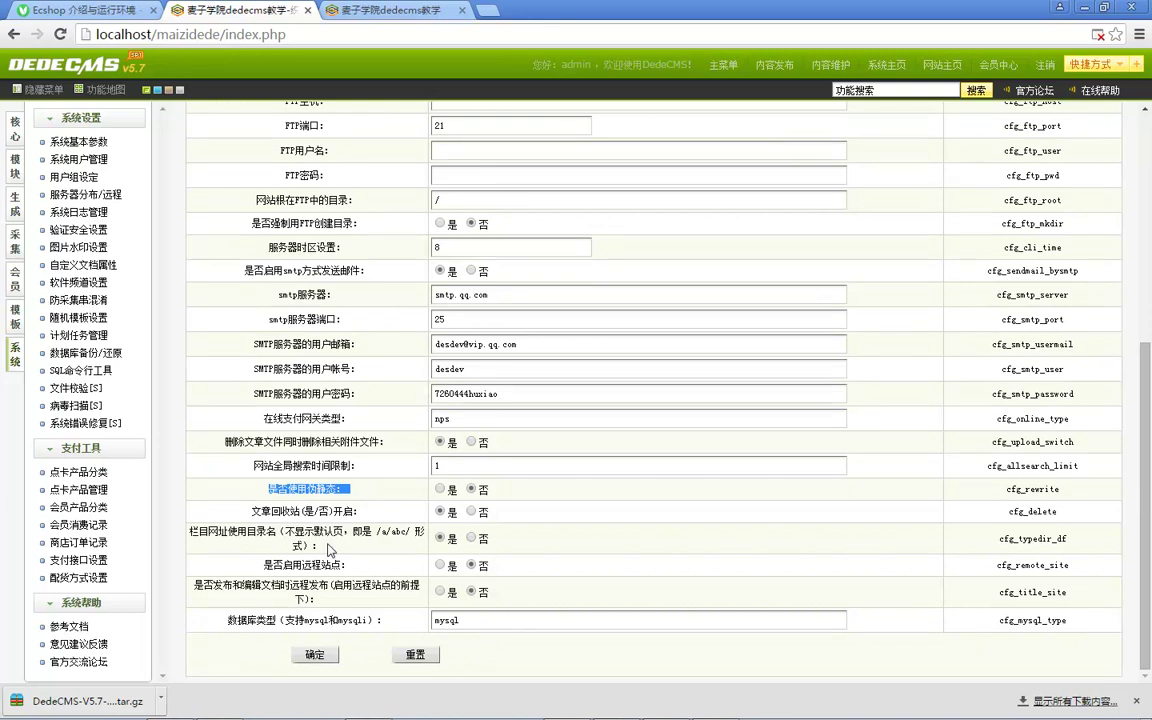
scroll(379, 525, up, 5)
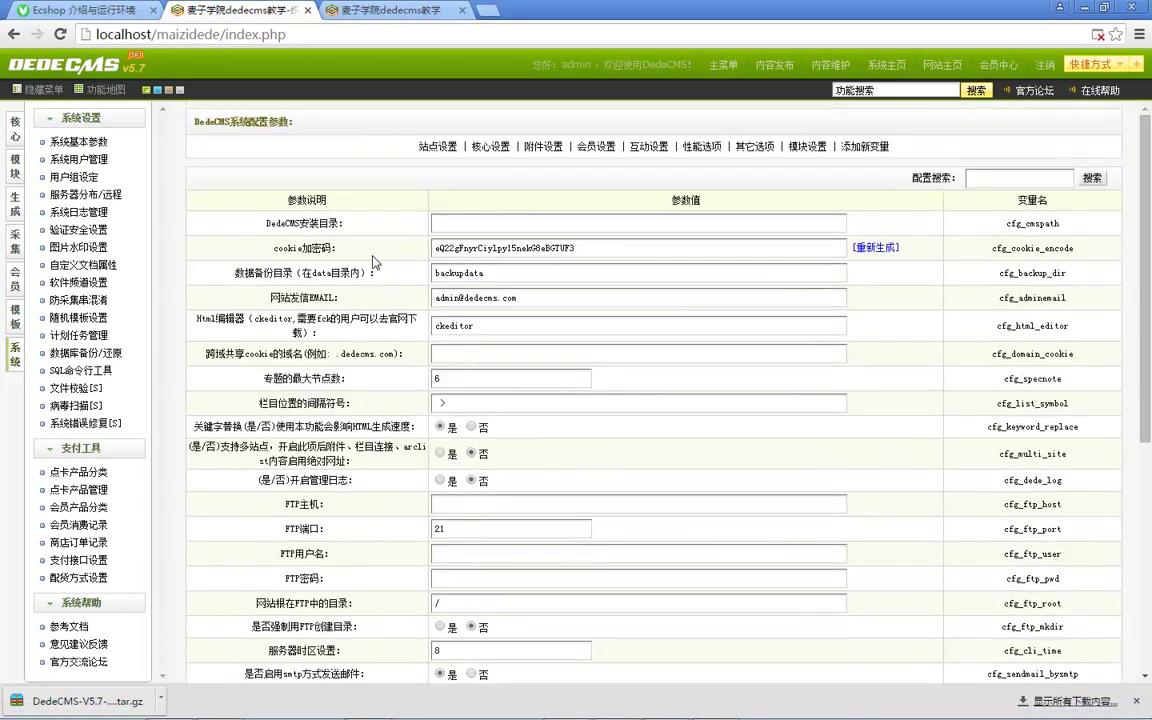
Step: Browse the 附件设置, 其它选项 and 性能选项 groups
click(533, 146)
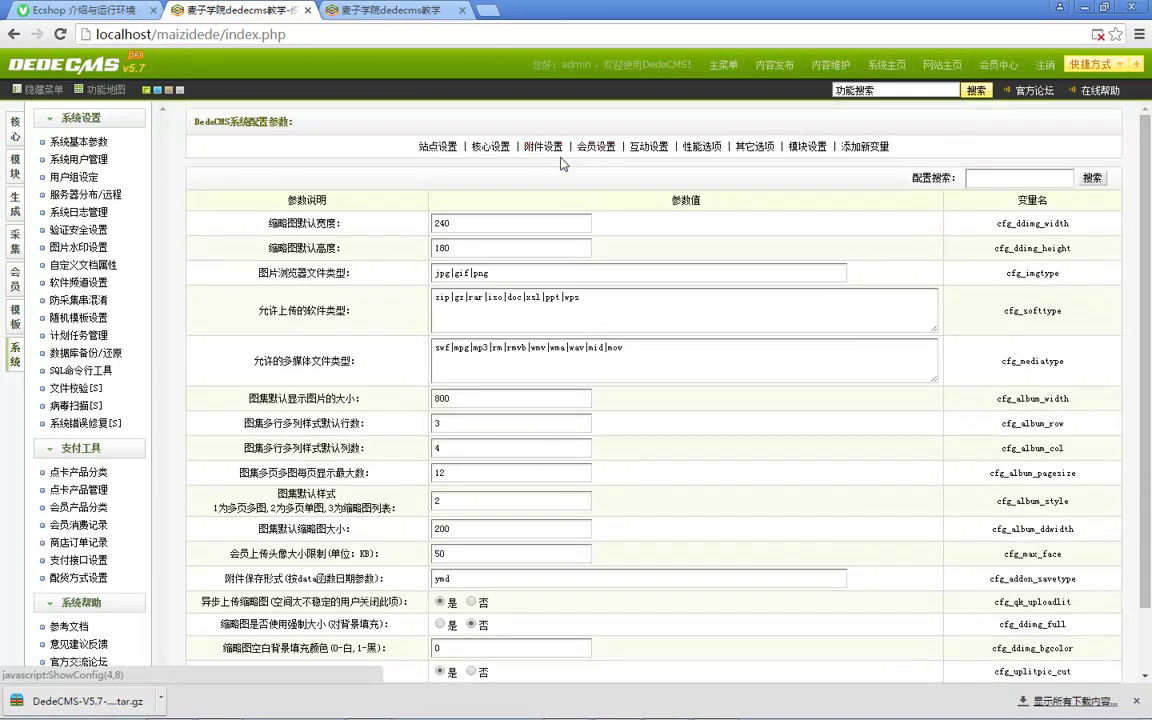
scroll(553, 320, down, 2)
scroll(648, 308, up, 2)
click(768, 147)
click(709, 148)
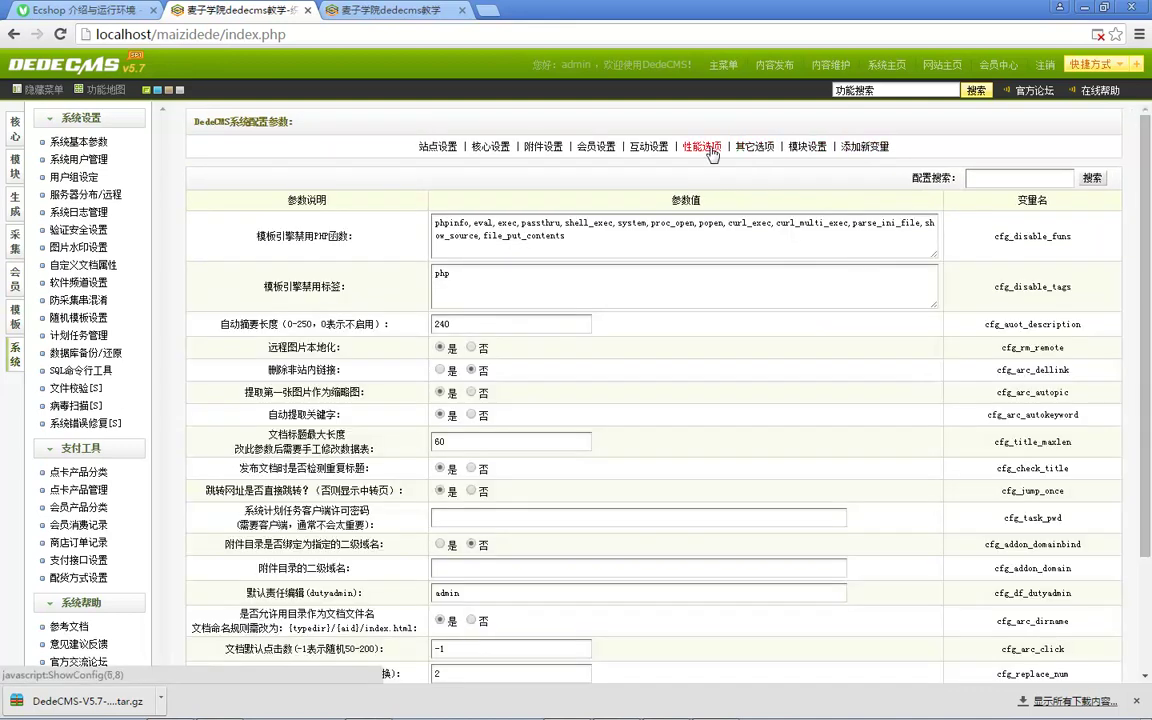
scroll(545, 228, down, 3)
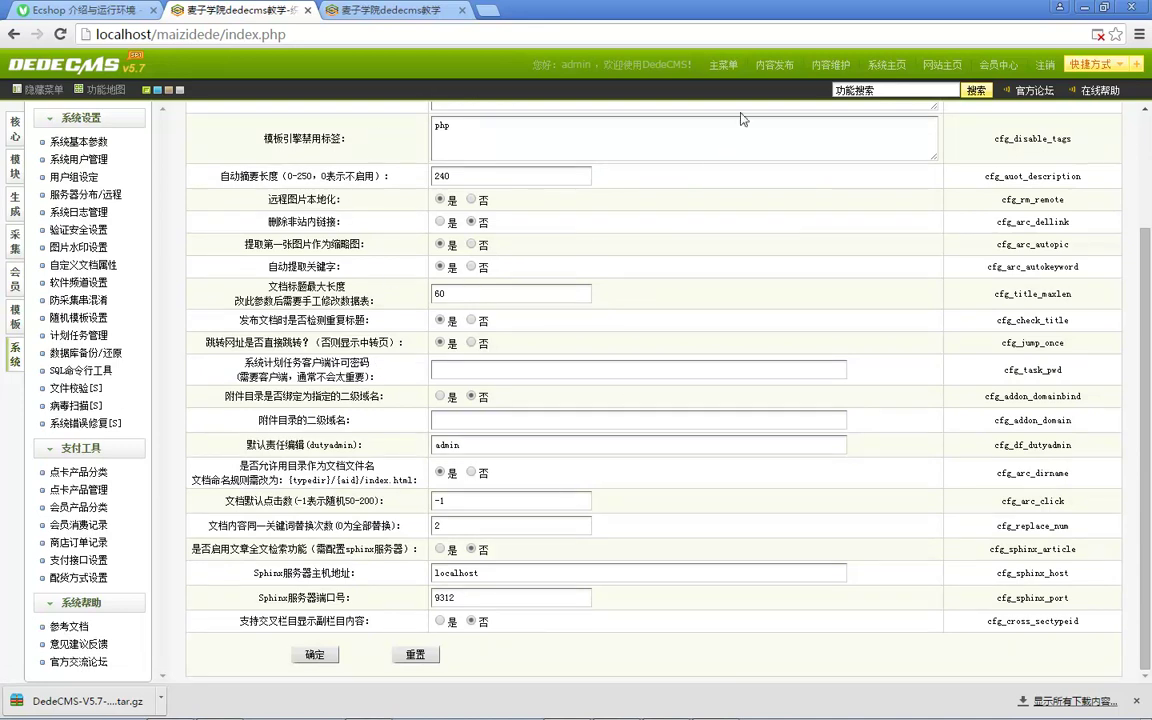
scroll(741, 119, up, 3)
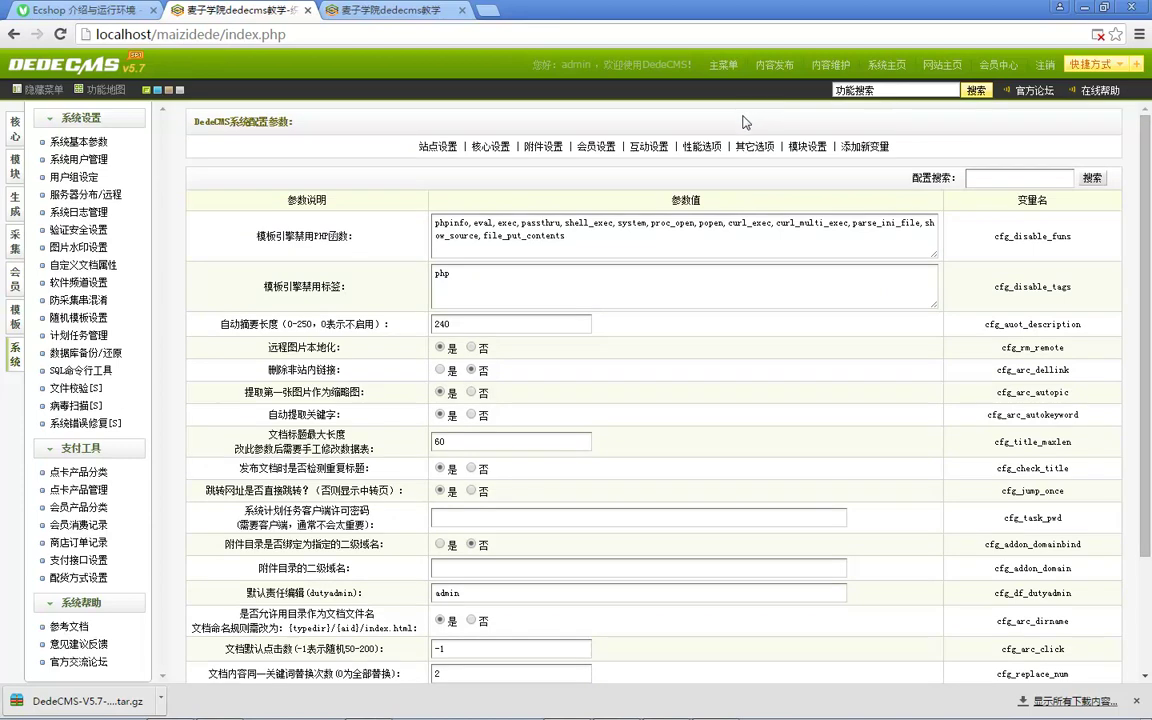
Step: Switch to the front-end site page and scroll through it
click(358, 12)
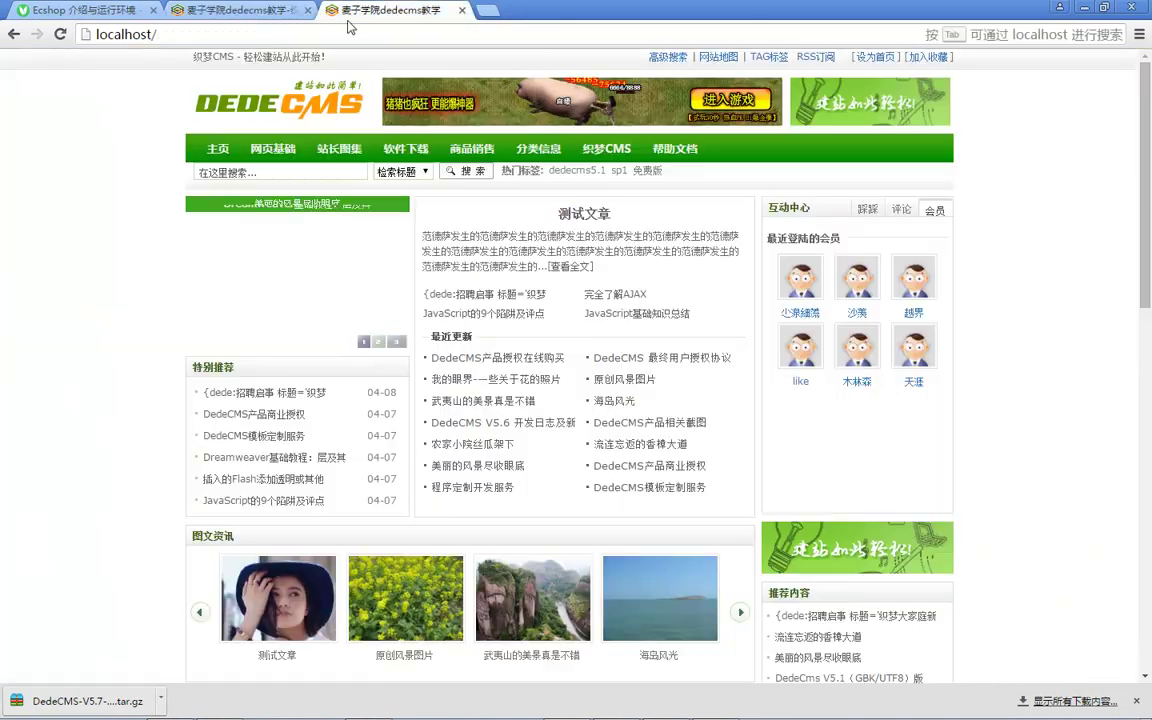
scroll(279, 297, down, 3)
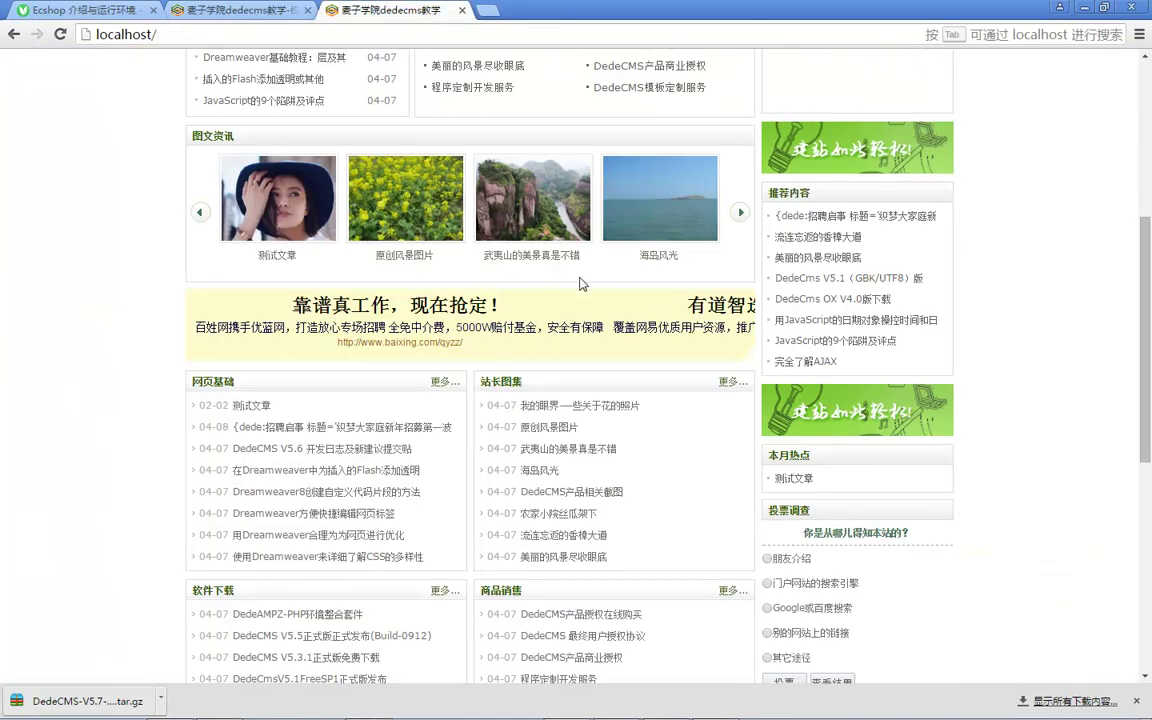
click(628, 710)
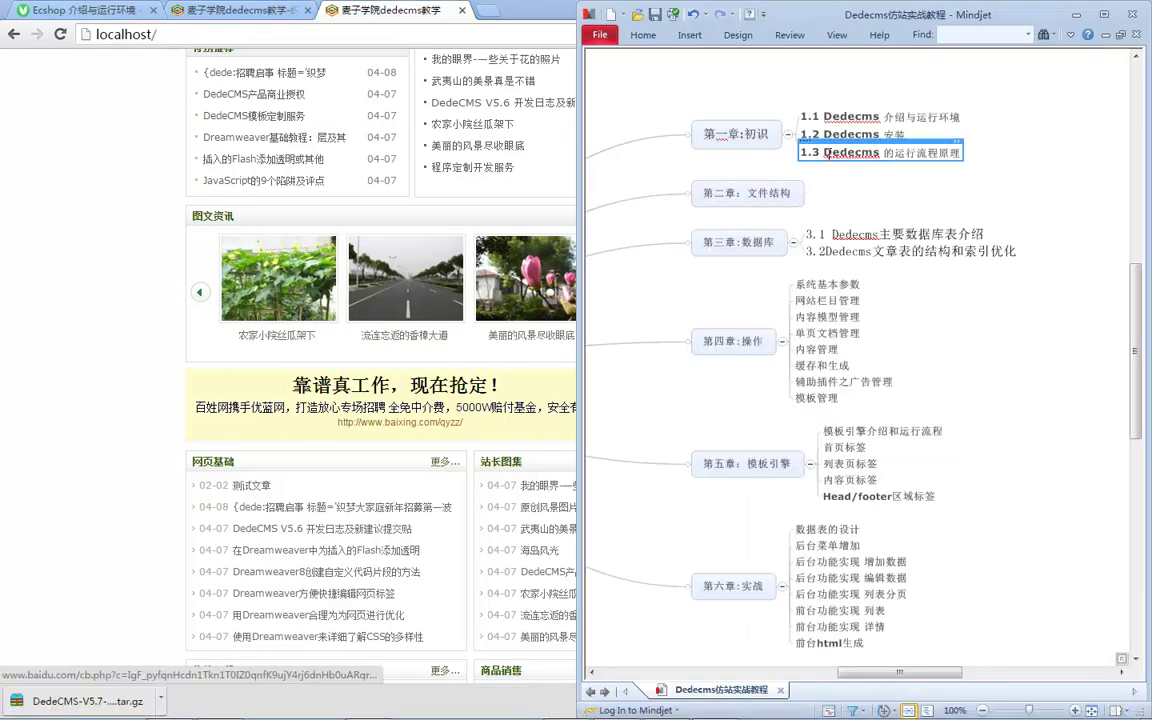
click(5, 257)
scroll(270, 386, up, 3)
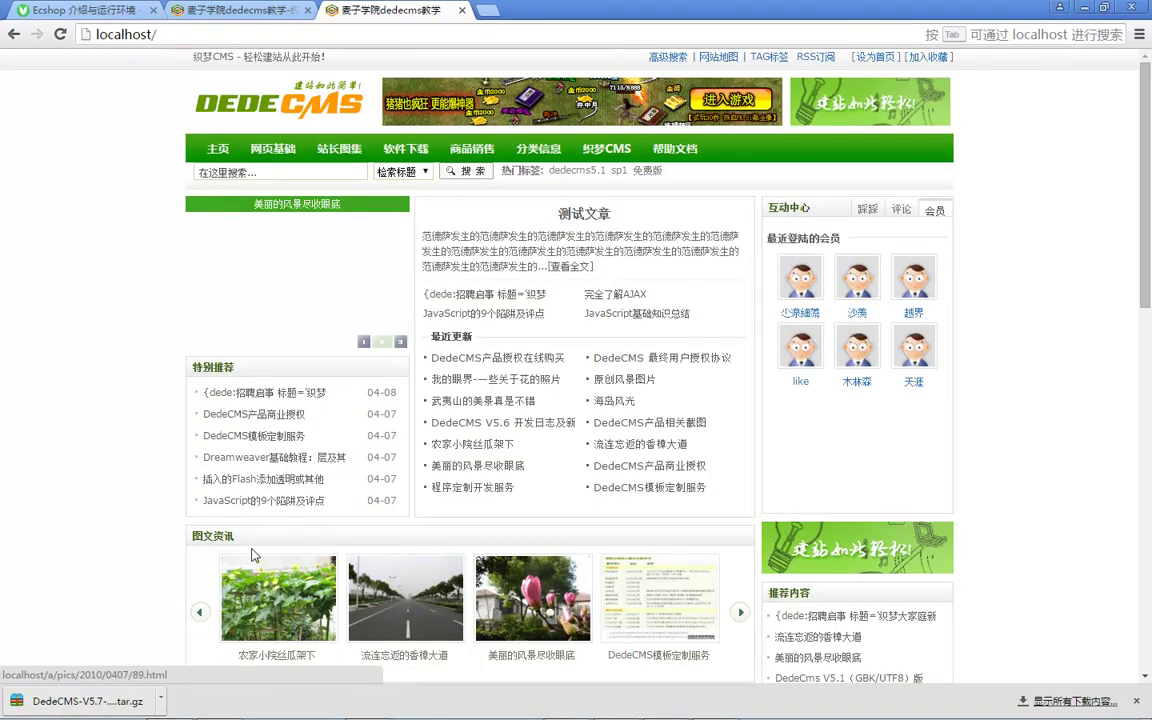
Step: View the 测试文章 article page and its 108.html address, then minimize MindManager and Dreamweaver
click(569, 266)
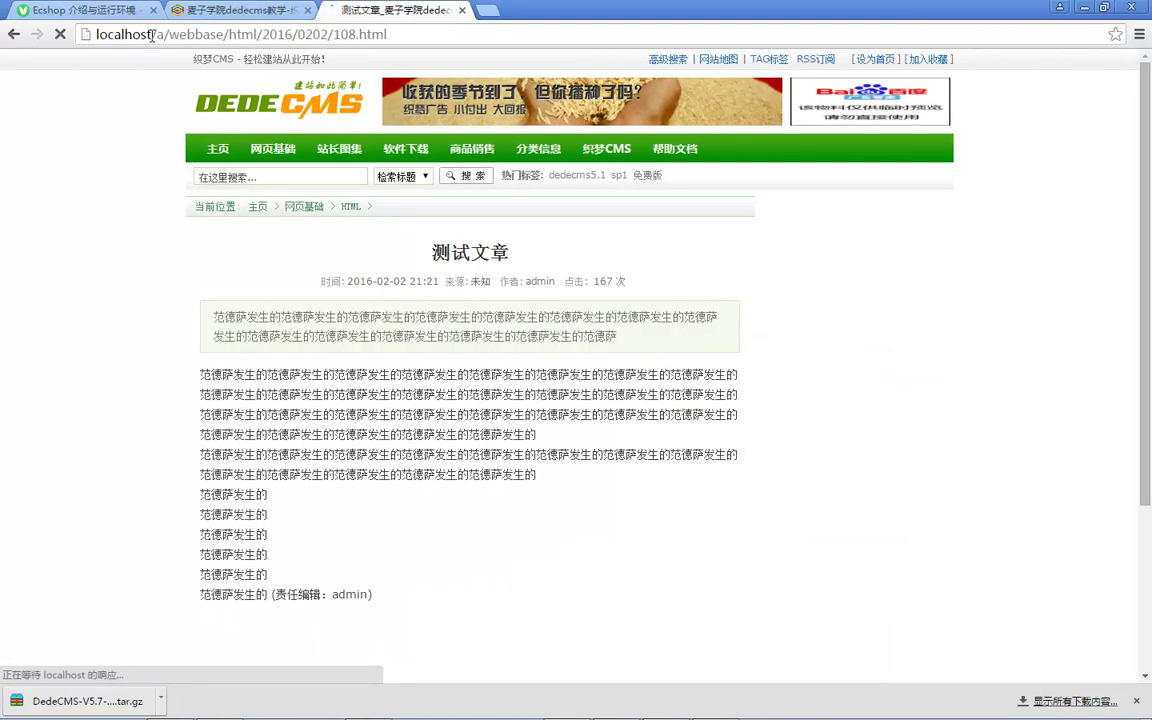
drag(163, 35, 386, 35)
click(343, 34)
click(389, 36)
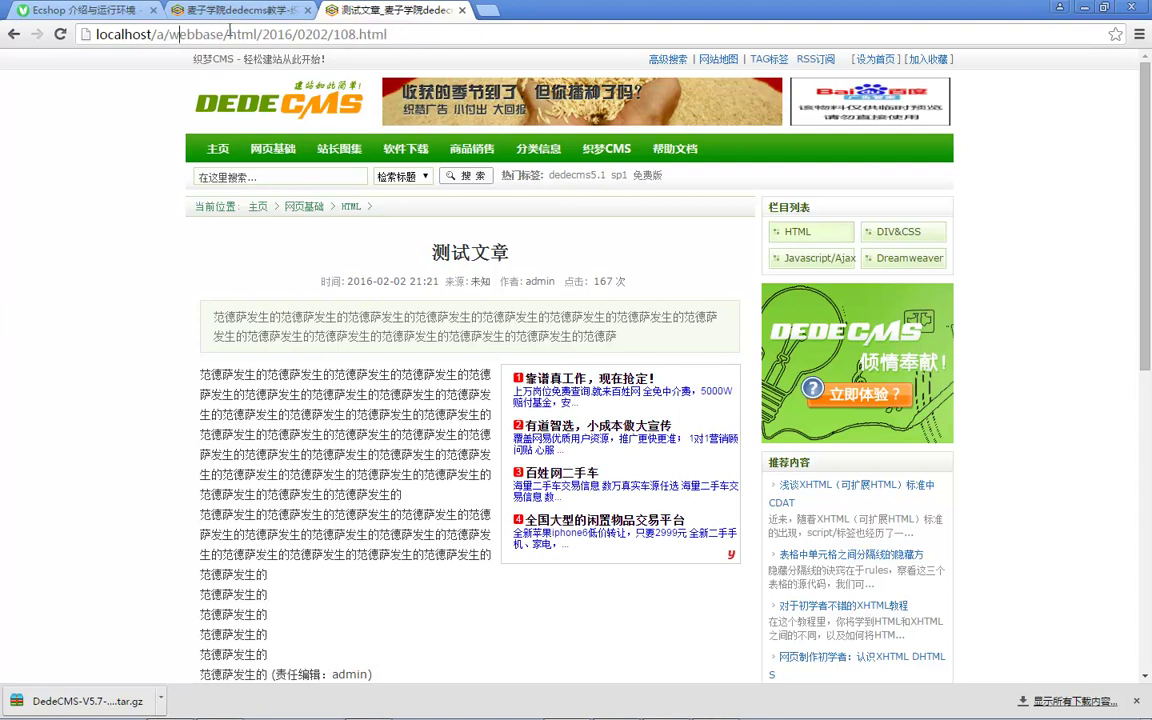
drag(228, 35, 447, 36)
click(450, 36)
scroll(360, 204, down, 5)
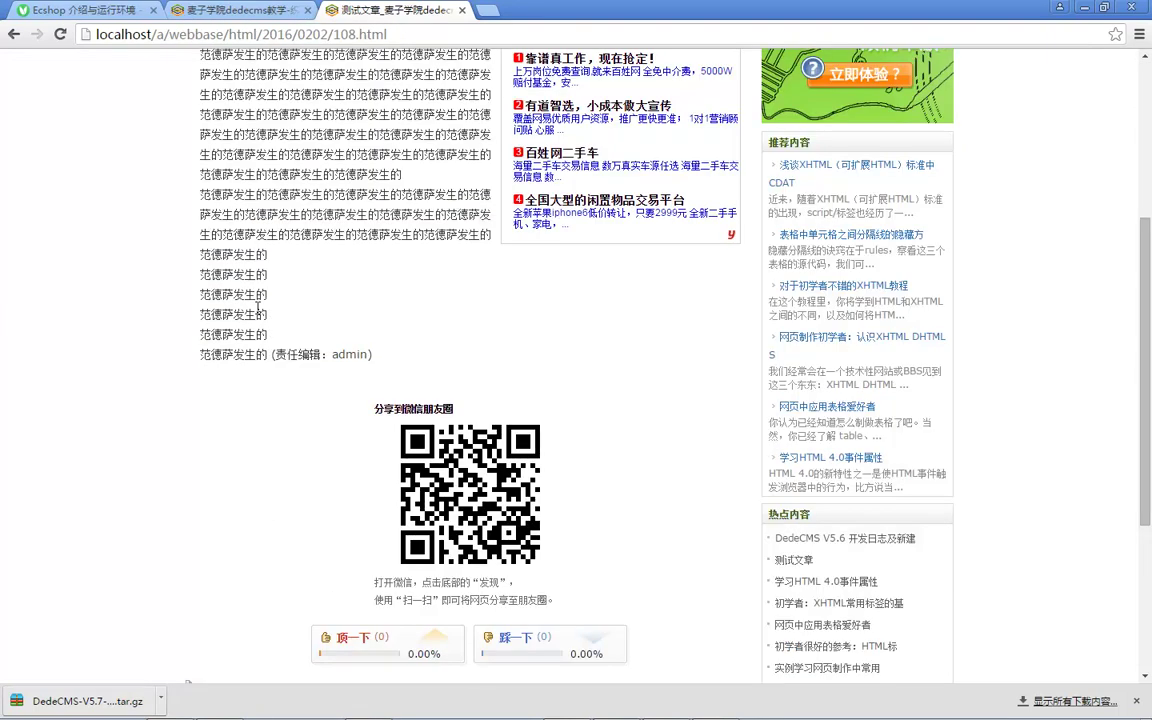
scroll(360, 204, up, 4)
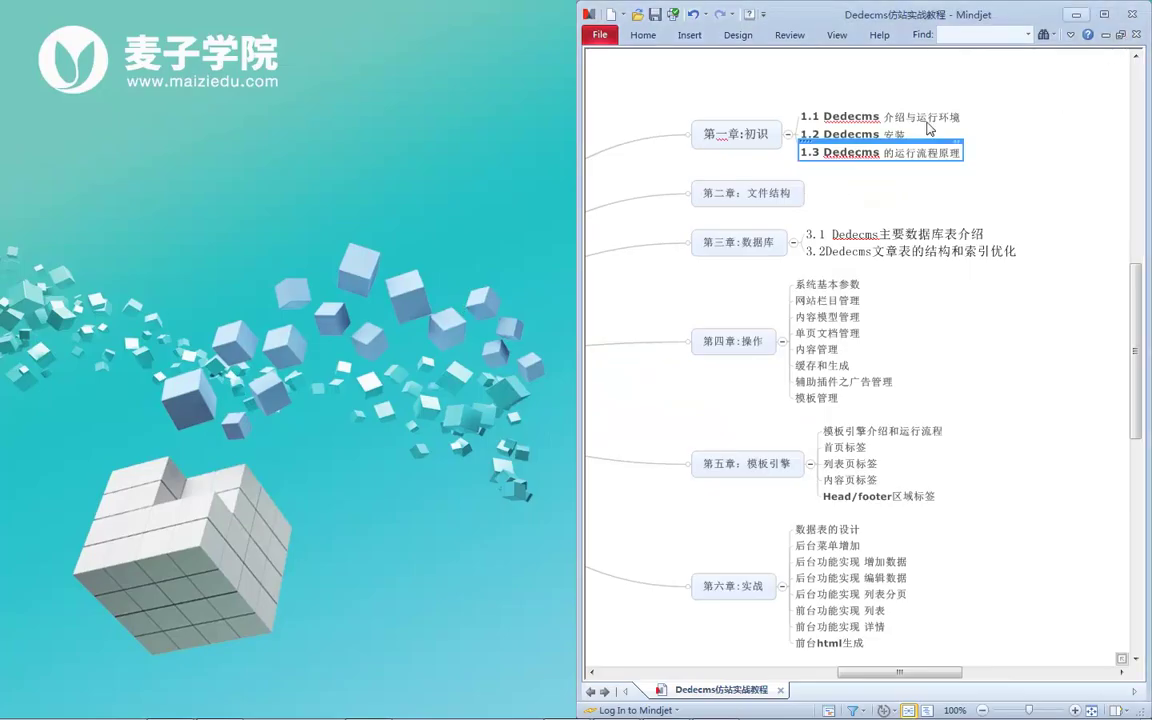
click(1076, 15)
click(1077, 10)
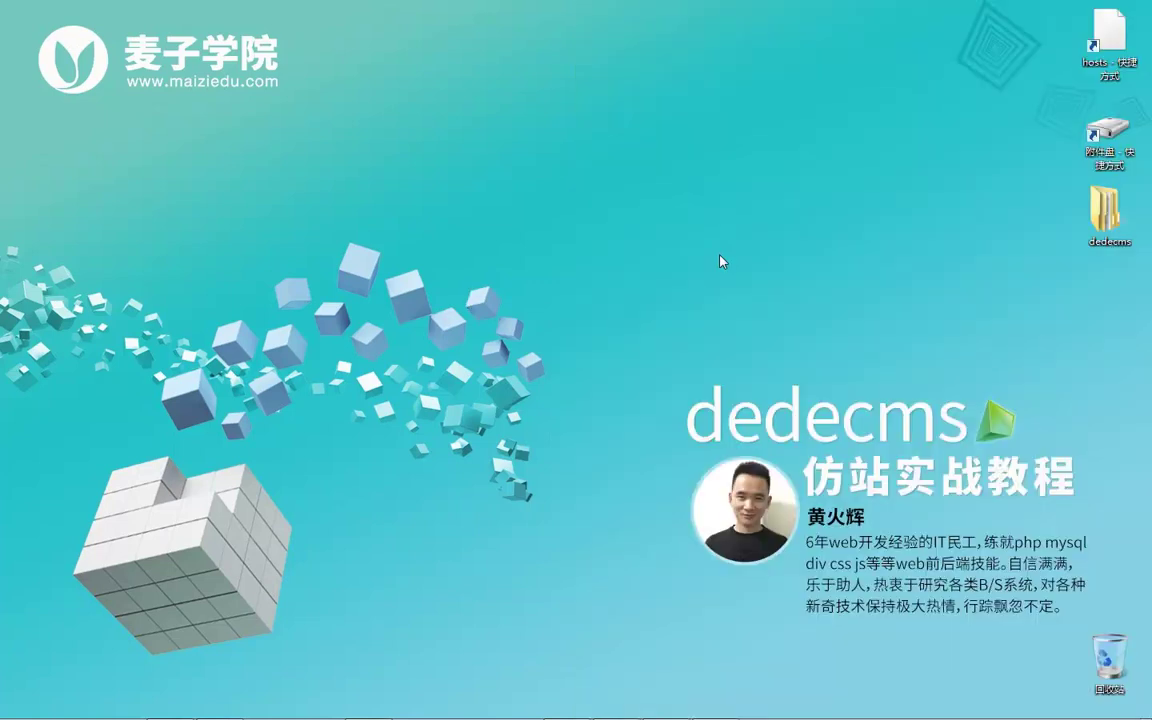